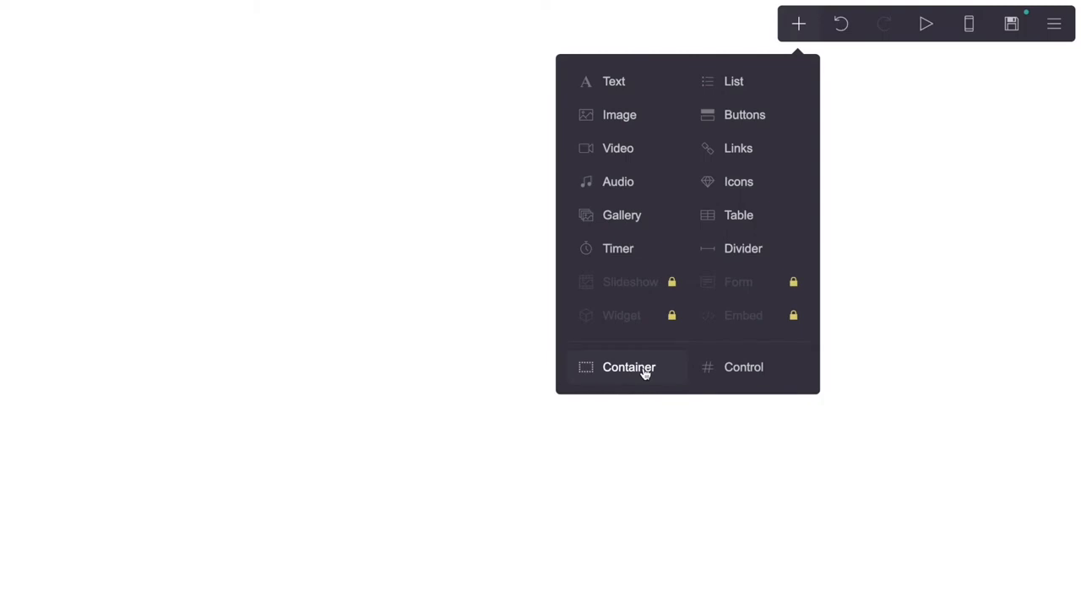
Add a Columns-type container to the page and give it a third column
{"action": "left_click", "coordinate": [644, 374]}
{"action": "left_click", "coordinate": [181, 173]}
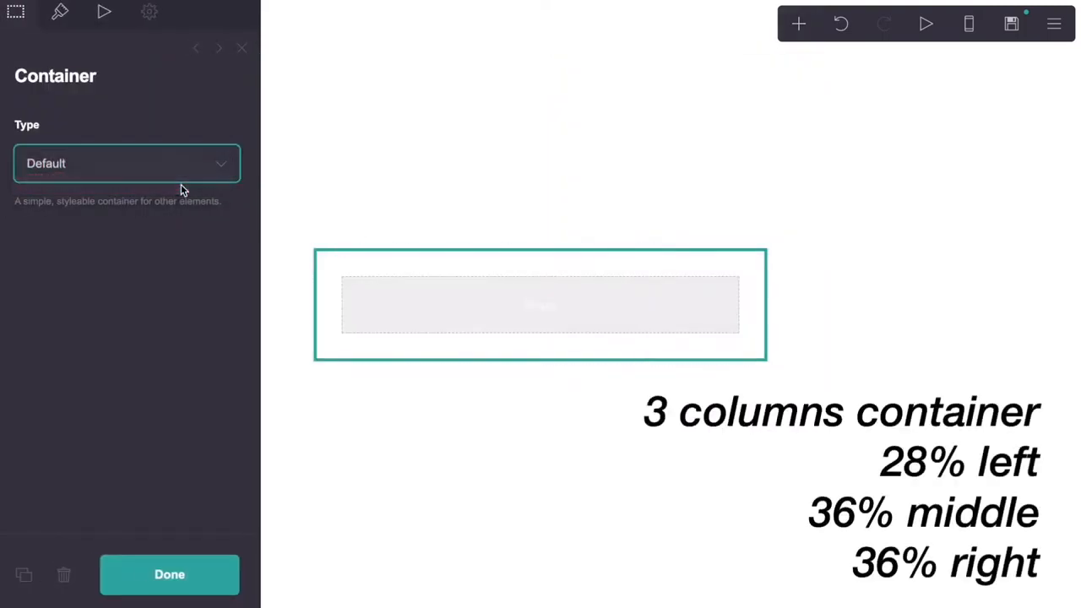
{"action": "left_click", "coordinate": [181, 185]}
{"action": "left_click", "coordinate": [106, 314]}
{"action": "left_click", "coordinate": [92, 357]}
{"action": "left_click", "coordinate": [91, 354]}
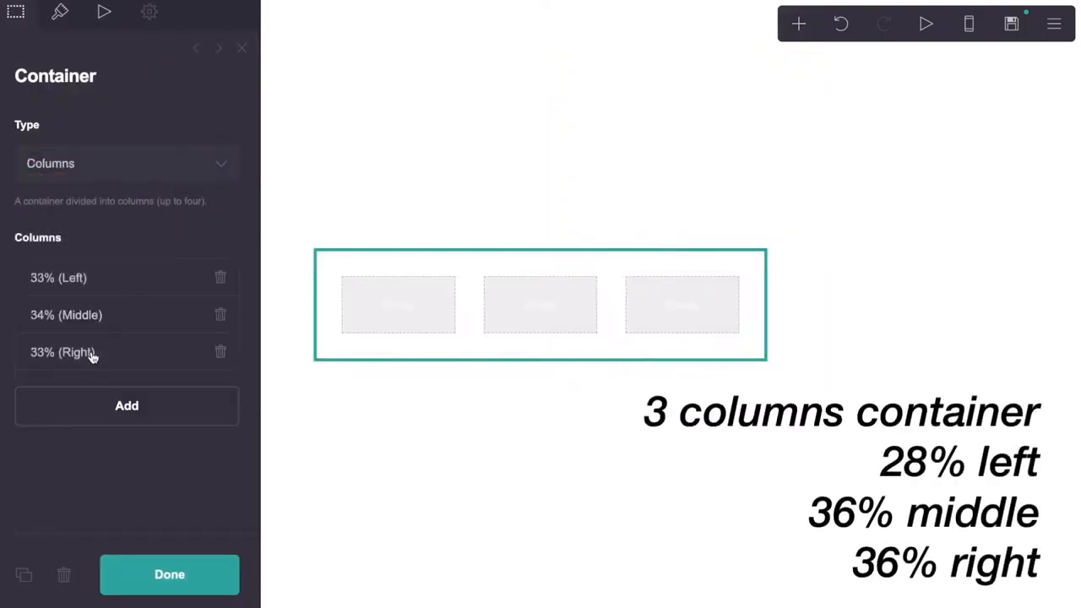
Set the column widths to 28%, 36% and 36%
{"action": "left_click", "coordinate": [92, 284]}
{"action": "left_click_drag", "start_coordinate": [80, 362], "coordinate": [39, 363]}
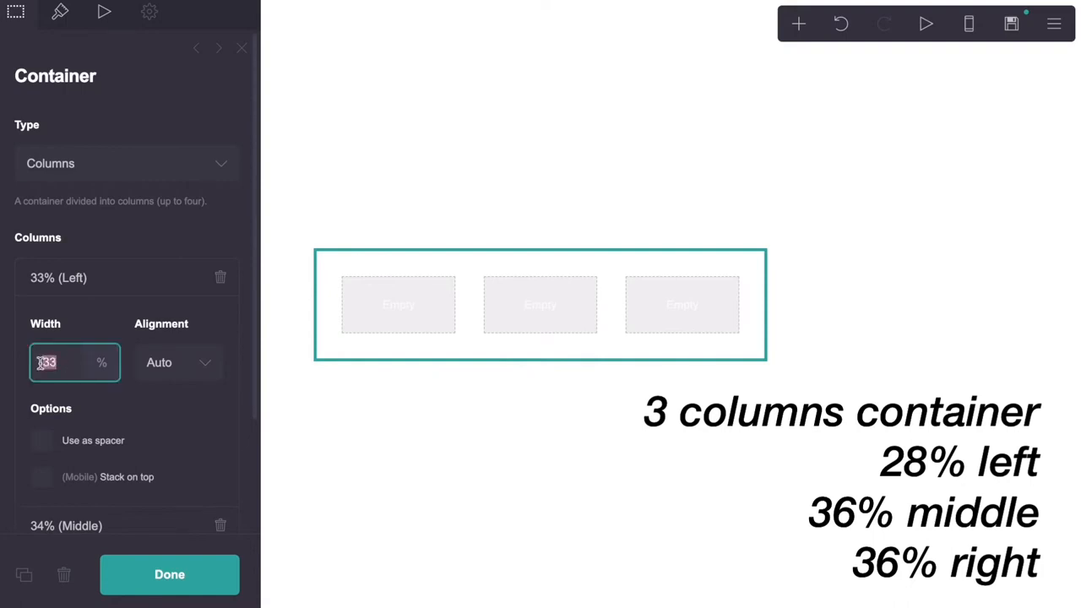
{"action": "type", "text": "28"}
{"action": "left_click", "coordinate": [96, 277]}
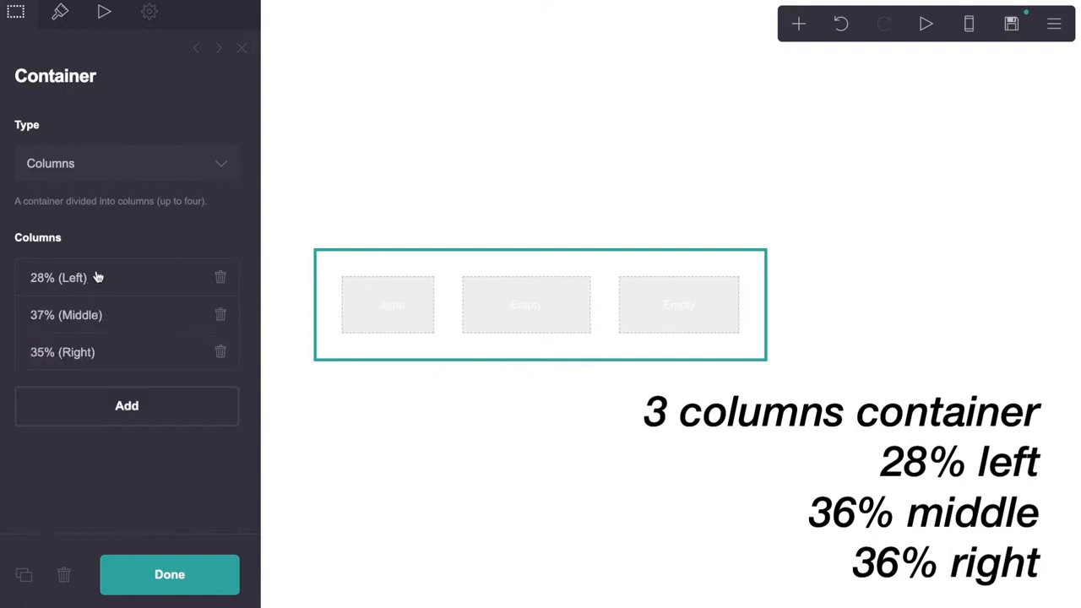
{"action": "left_click", "coordinate": [71, 318]}
{"action": "left_click", "coordinate": [31, 394]}
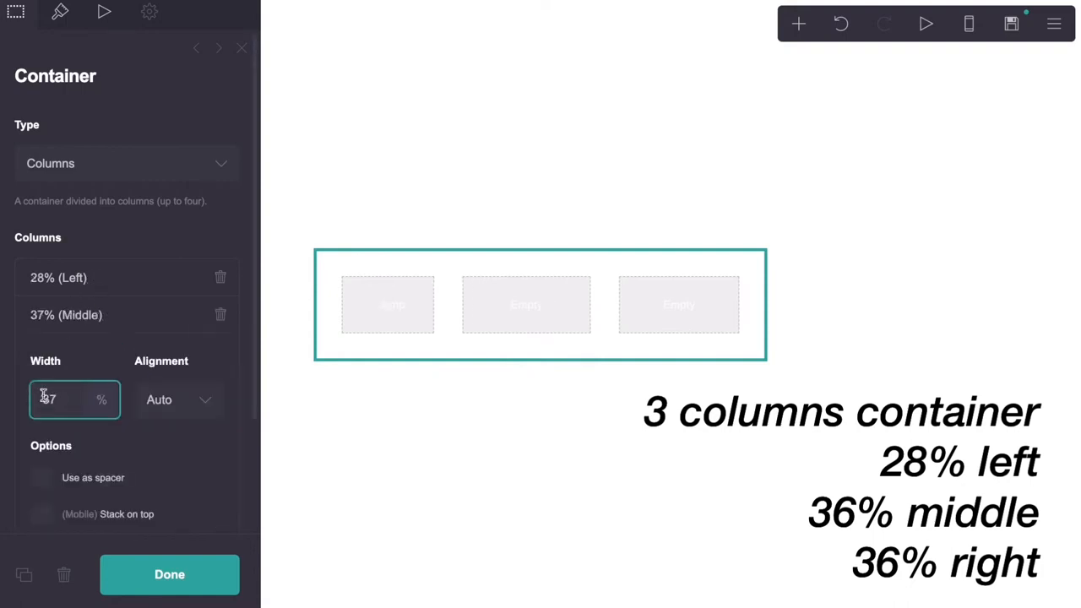
{"action": "left_click_drag", "start_coordinate": [43, 397], "coordinate": [56, 402]}
{"action": "type", "text": "36"}
{"action": "key", "text": "Return"}
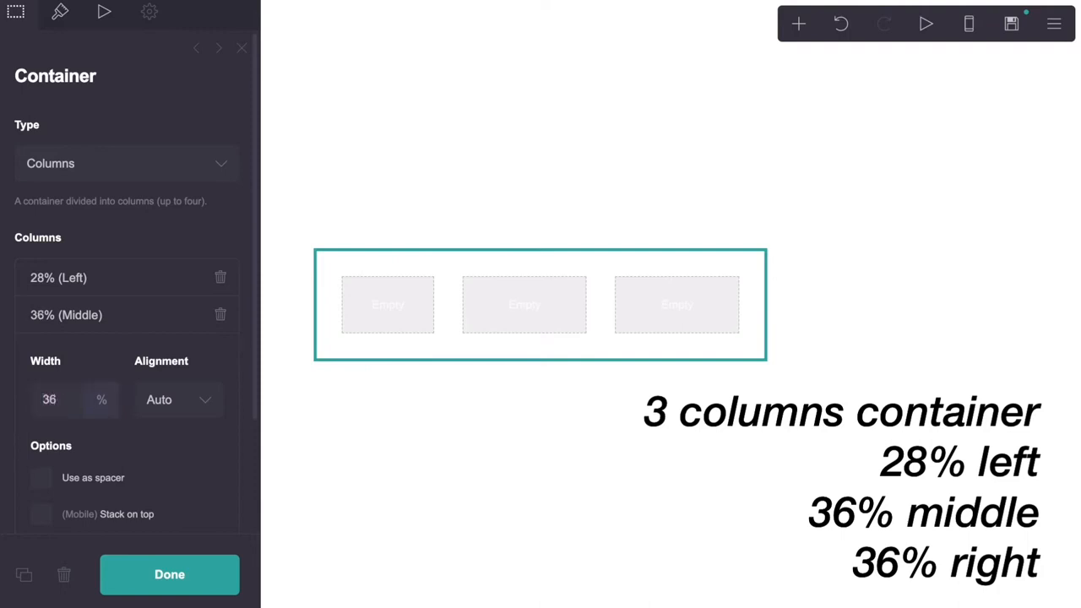
{"action": "left_click", "coordinate": [74, 315]}
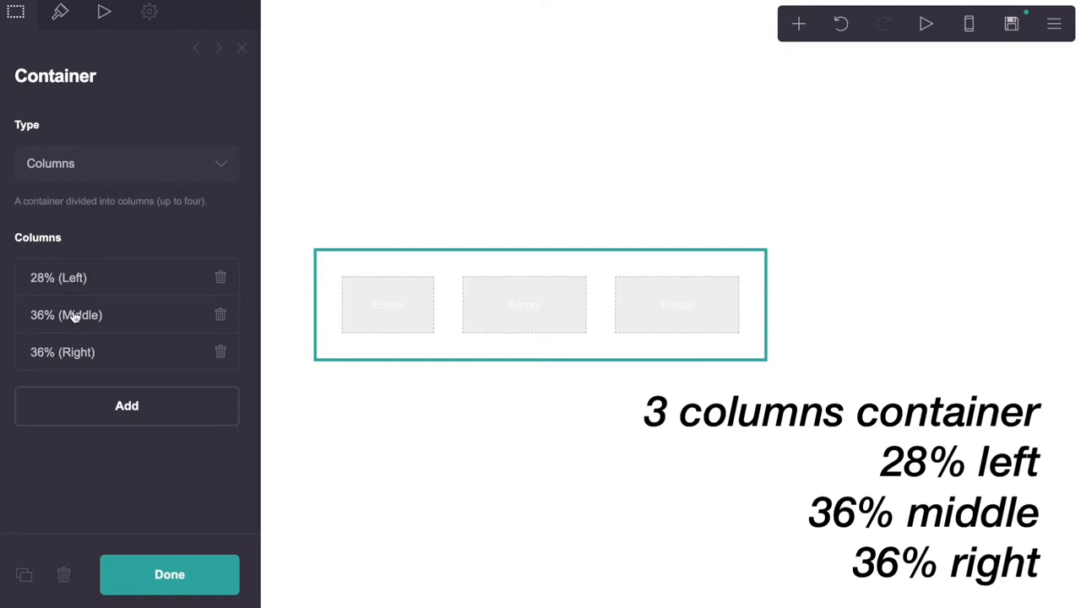
{"action": "left_click", "coordinate": [61, 12]}
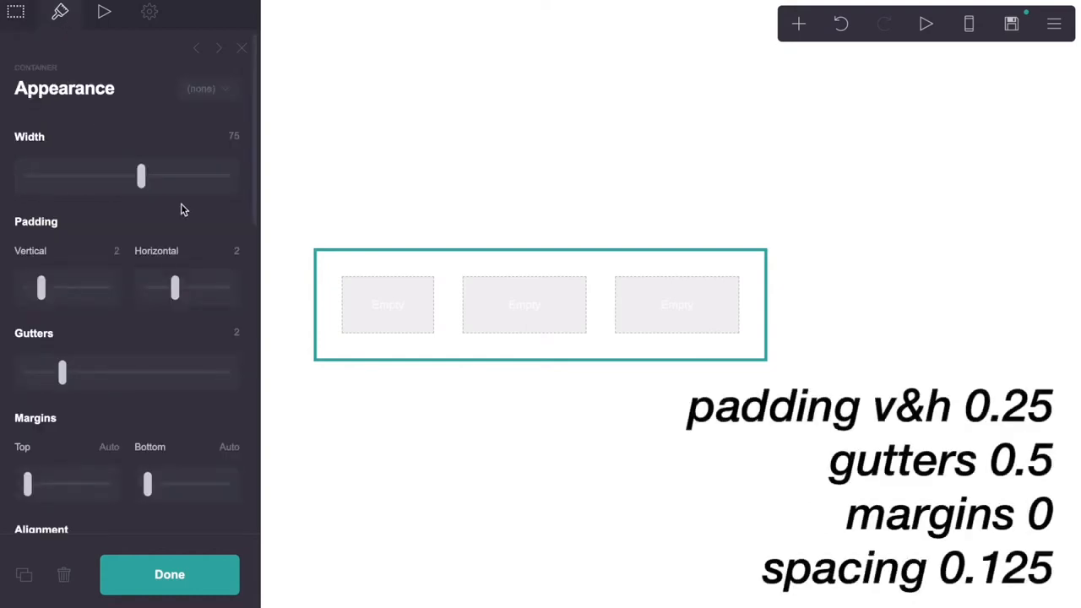
Set the container's vertical and horizontal padding to 0.25 and gutters to 0.5
{"action": "left_click", "coordinate": [118, 251]}
{"action": "type", "text": ".25"}
{"action": "key", "text": "Return"}
{"action": "left_click", "coordinate": [230, 250]}
{"action": "type", "text": ".25"}
{"action": "key", "text": "Return"}
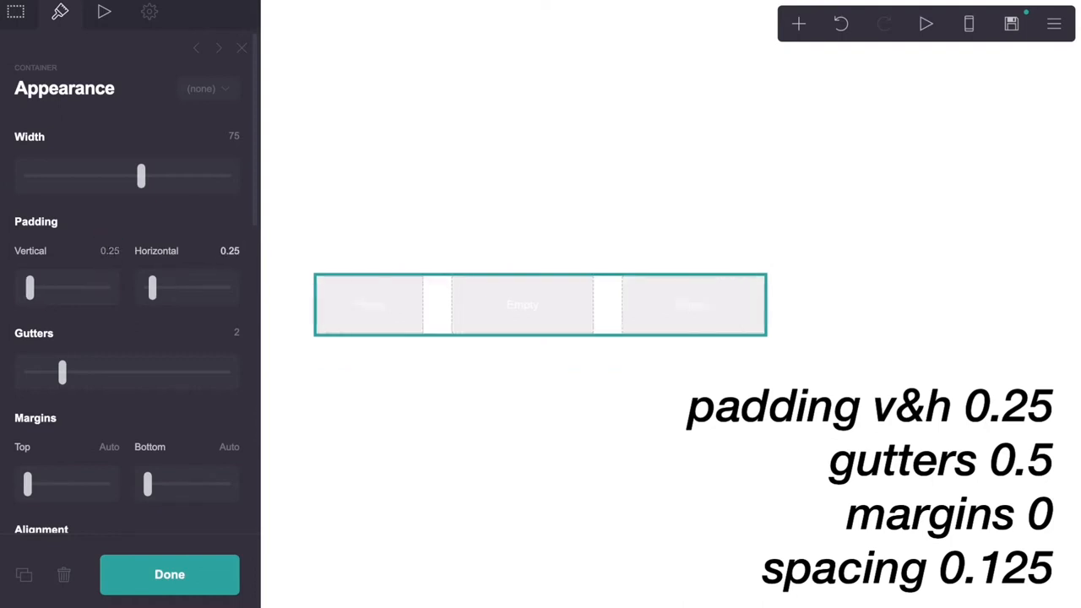
{"action": "left_click", "coordinate": [236, 334]}
{"action": "type", "text": ".5"}
{"action": "key", "text": "Return"}
Set the top and bottom margins to 0 and content spacing to 0.125
{"action": "scroll", "coordinate": [180, 428], "scroll_direction": "down", "scroll_amount": 3}
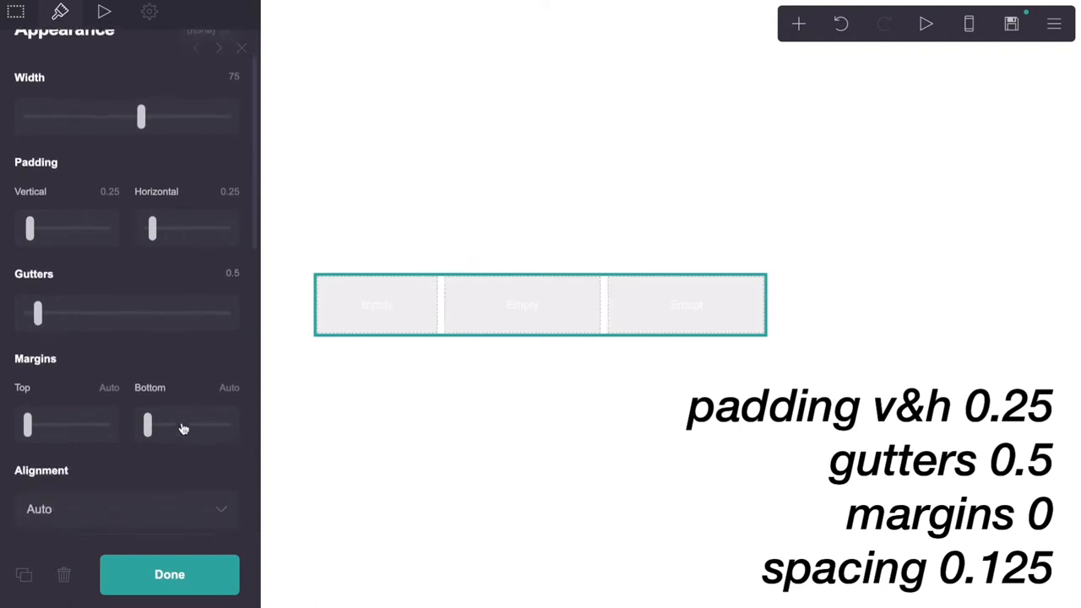
{"action": "left_click", "coordinate": [110, 370]}
{"action": "type", "text": "0"}
{"action": "key", "text": "Return"}
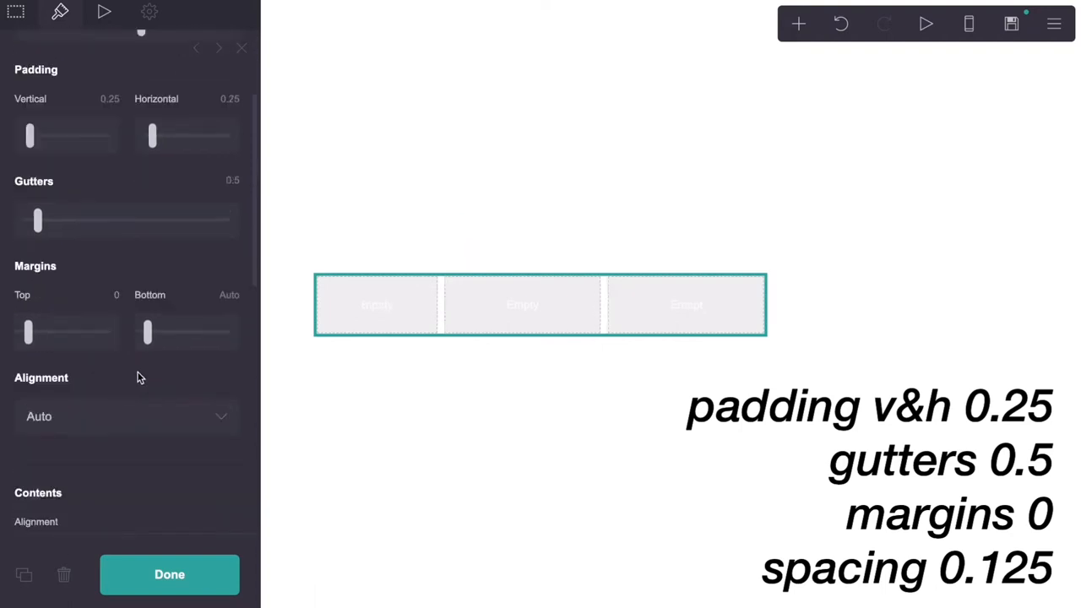
{"action": "scroll", "coordinate": [150, 314], "scroll_direction": "up", "scroll_amount": 3}
{"action": "left_click", "coordinate": [229, 444]}
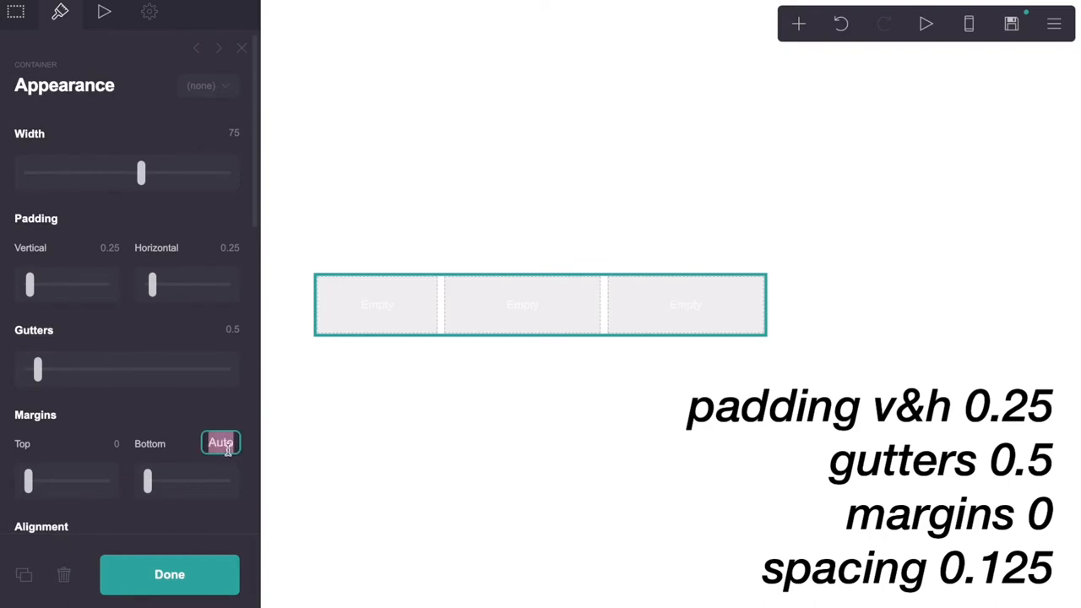
{"action": "type", "text": "0"}
{"action": "key", "text": "Return"}
{"action": "scroll", "coordinate": [117, 417], "scroll_direction": "down", "scroll_amount": 5}
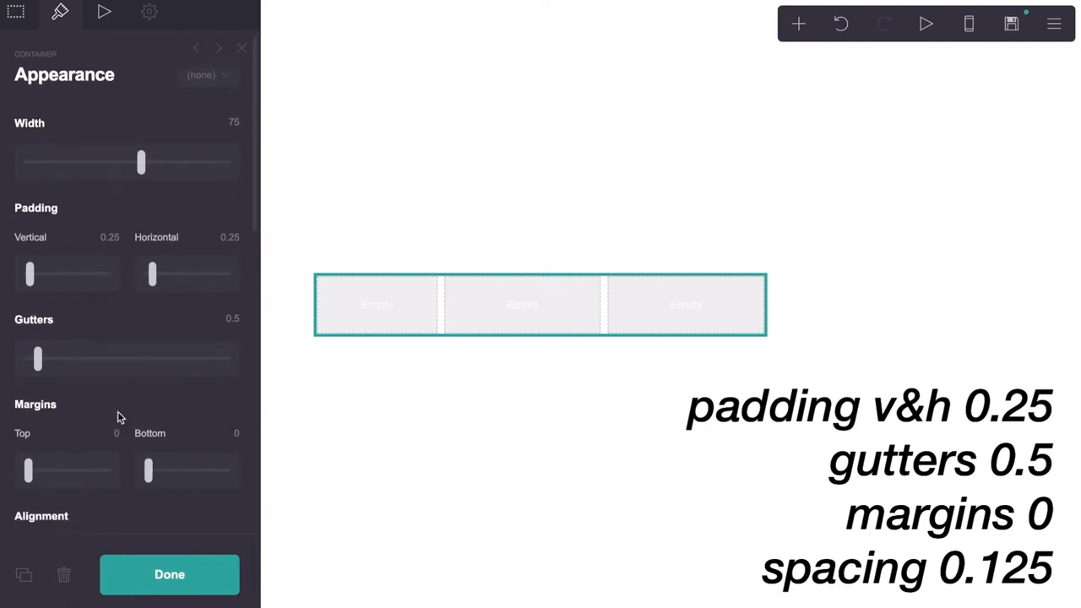
{"action": "scroll", "coordinate": [118, 416], "scroll_direction": "down", "scroll_amount": 5}
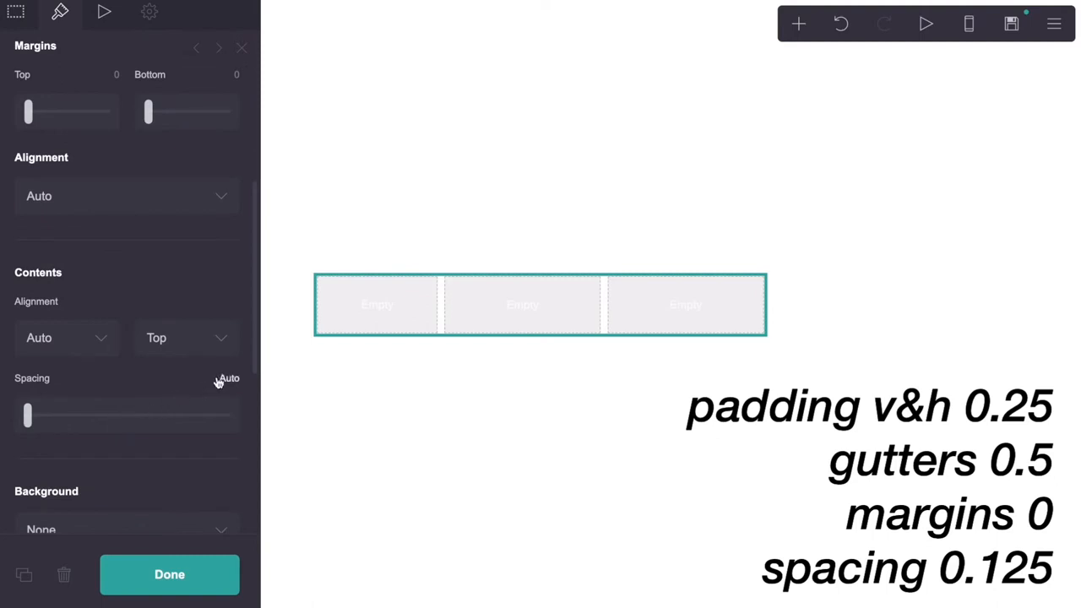
{"action": "left_click", "coordinate": [220, 382]}
{"action": "type", "text": ".125"}
{"action": "key", "text": "Tab"}
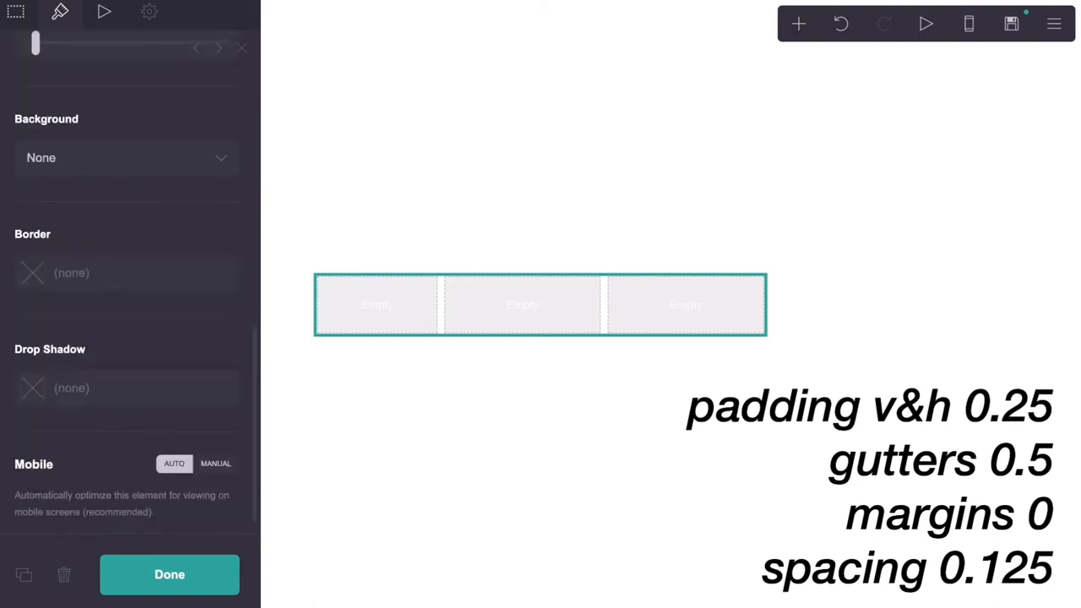
{"action": "scroll", "coordinate": [184, 326], "scroll_direction": "up", "scroll_amount": 17}
{"action": "scroll", "coordinate": [185, 326], "scroll_direction": "down", "scroll_amount": 9}
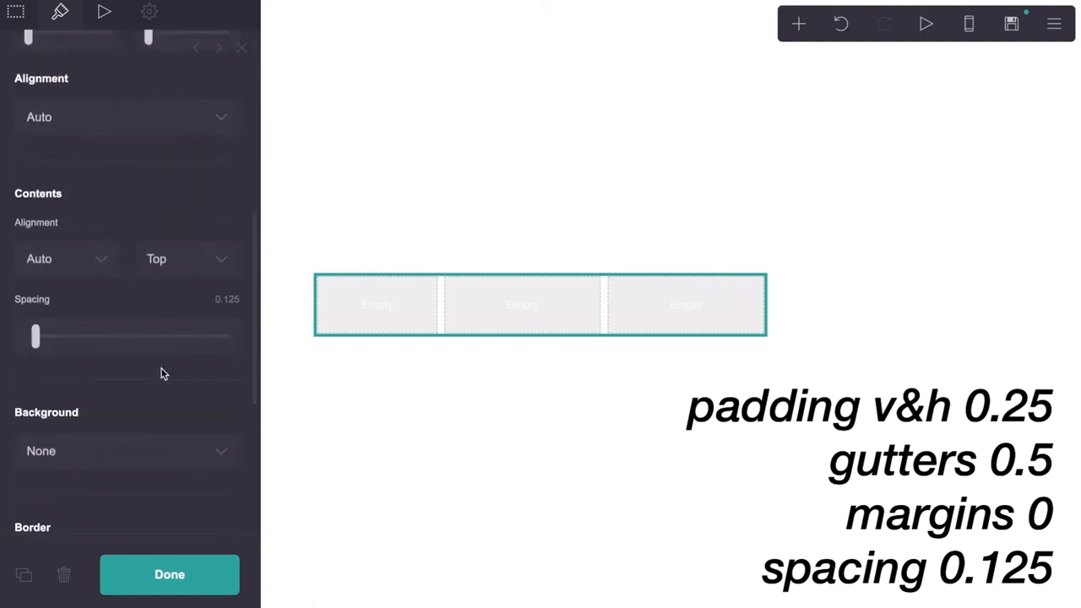
{"action": "scroll", "coordinate": [163, 374], "scroll_direction": "down", "scroll_amount": 7}
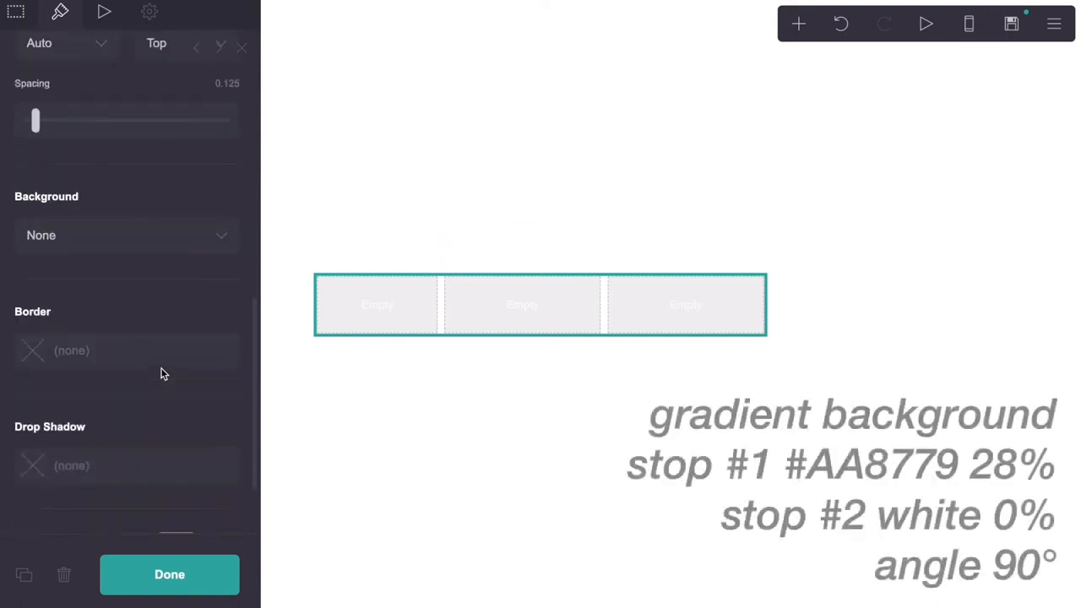
Give the container a gradient background running from #AA8779 to #FFFFFF
{"action": "left_click", "coordinate": [127, 173]}
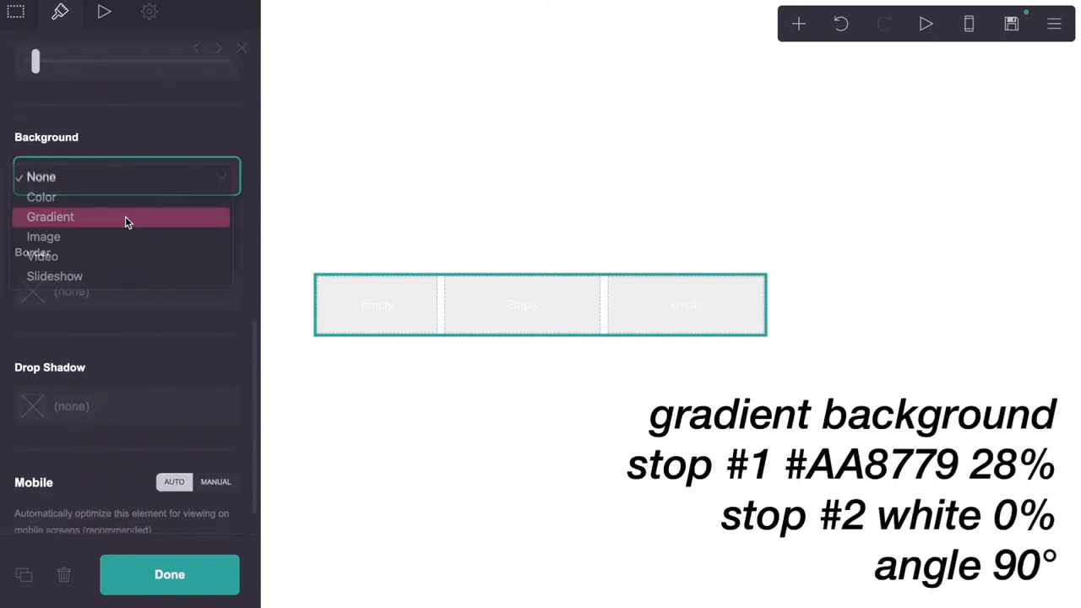
{"action": "left_click", "coordinate": [128, 216]}
{"action": "scroll", "coordinate": [126, 216], "scroll_direction": "up", "scroll_amount": 1}
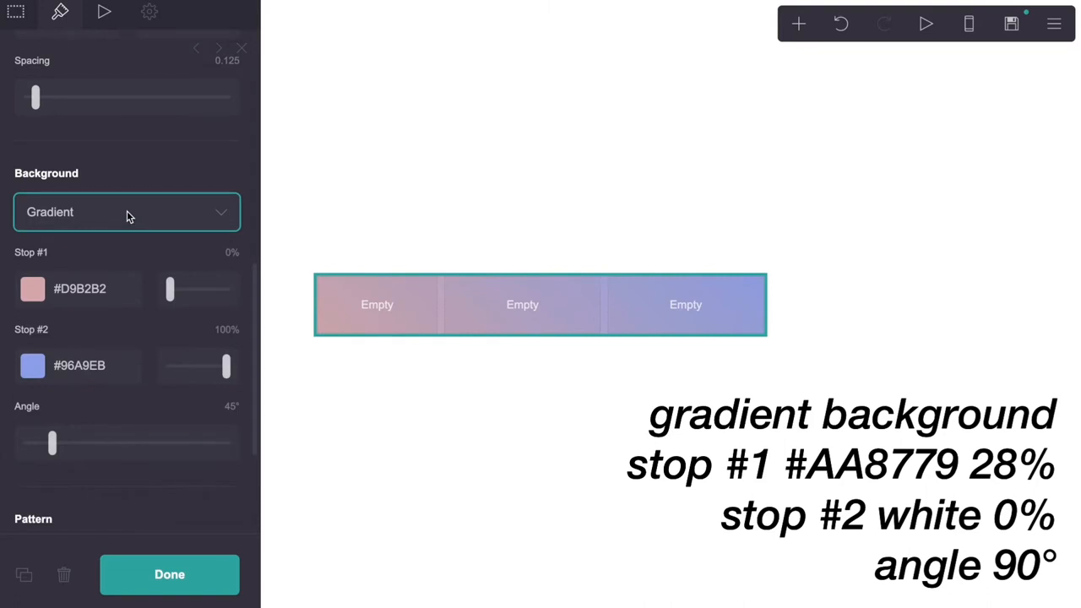
{"action": "left_click", "coordinate": [119, 289]}
{"action": "left_click_drag", "start_coordinate": [116, 292], "coordinate": [63, 294]}
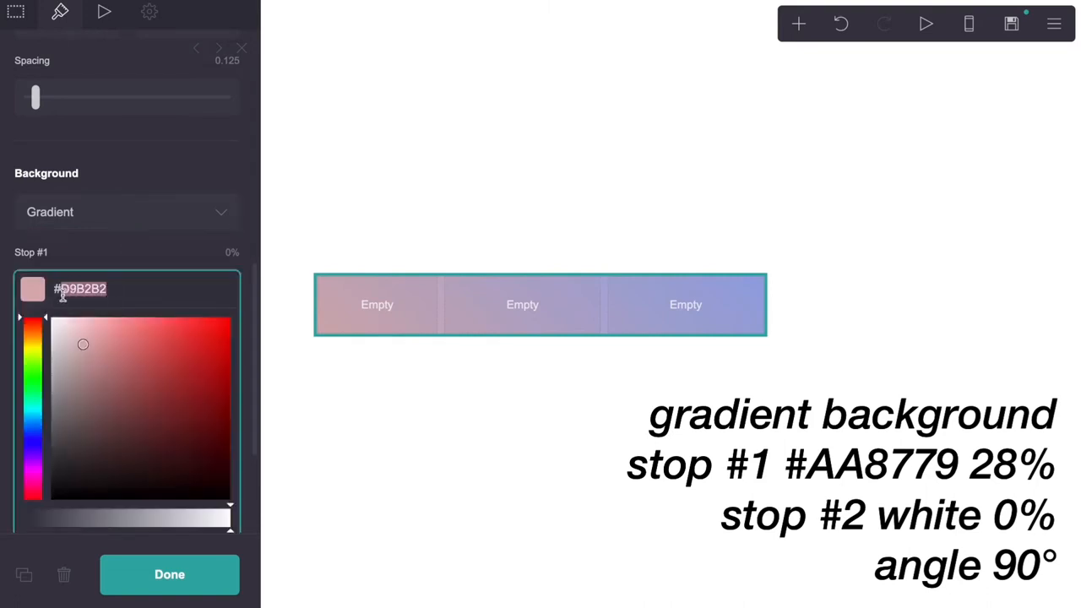
{"action": "type", "text": "AA8"}
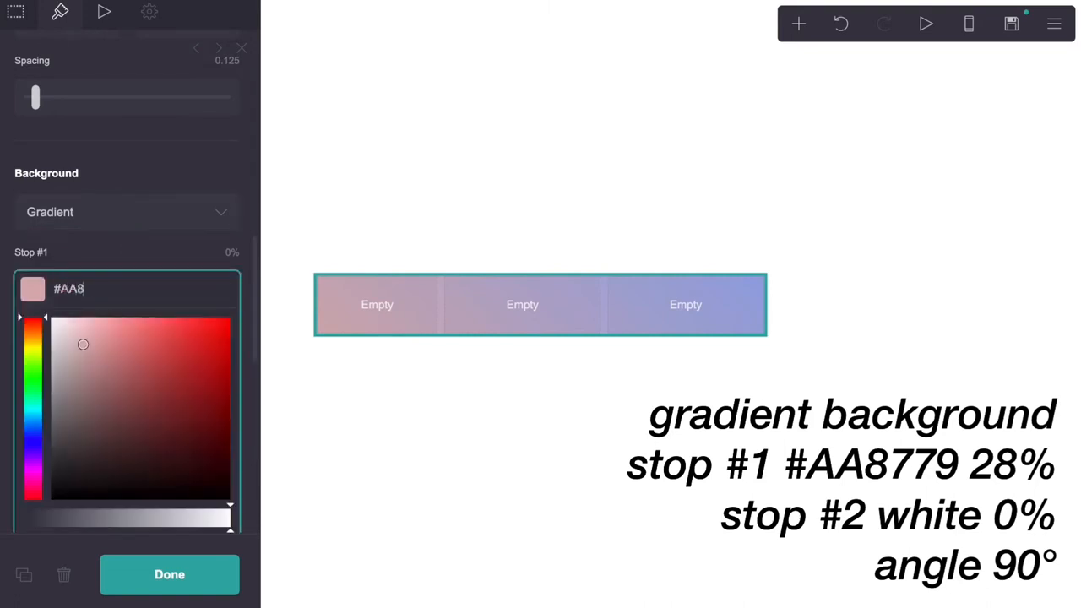
{"action": "type", "text": "779"}
{"action": "left_click", "coordinate": [77, 252]}
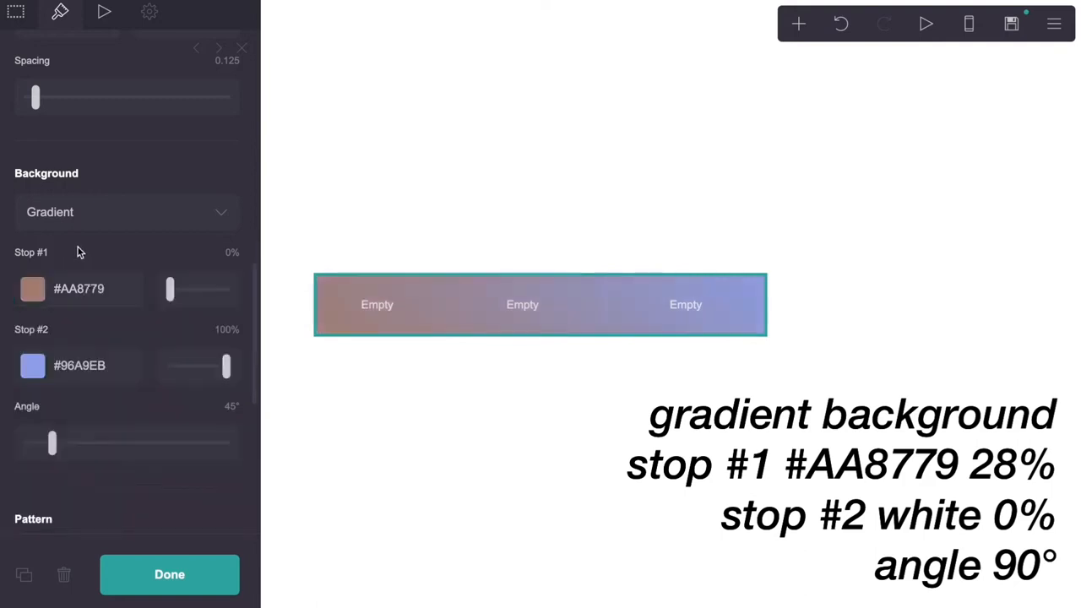
{"action": "double_click", "coordinate": [81, 366]}
{"action": "type", "text": "FFFFFF"}
{"action": "left_click", "coordinate": [121, 334]}
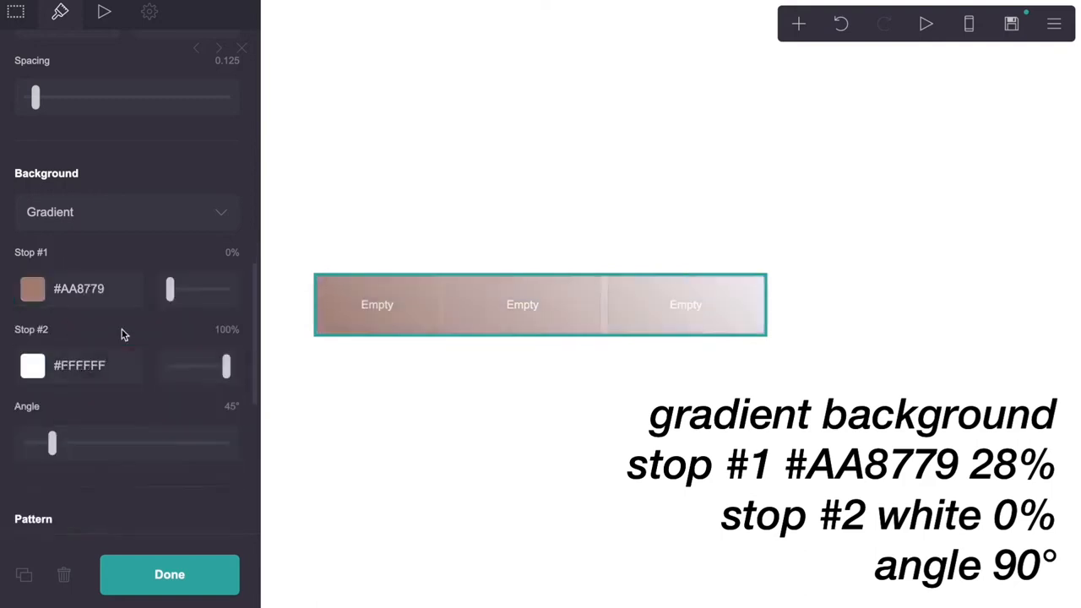
Place the first gradient stop at 28%, the second at 0%, with a 90° angle
{"action": "left_click", "coordinate": [229, 253]}
{"action": "type", "text": "28"}
{"action": "key", "text": "Return"}
{"action": "left_click_drag", "start_coordinate": [228, 365], "coordinate": [114, 360]}
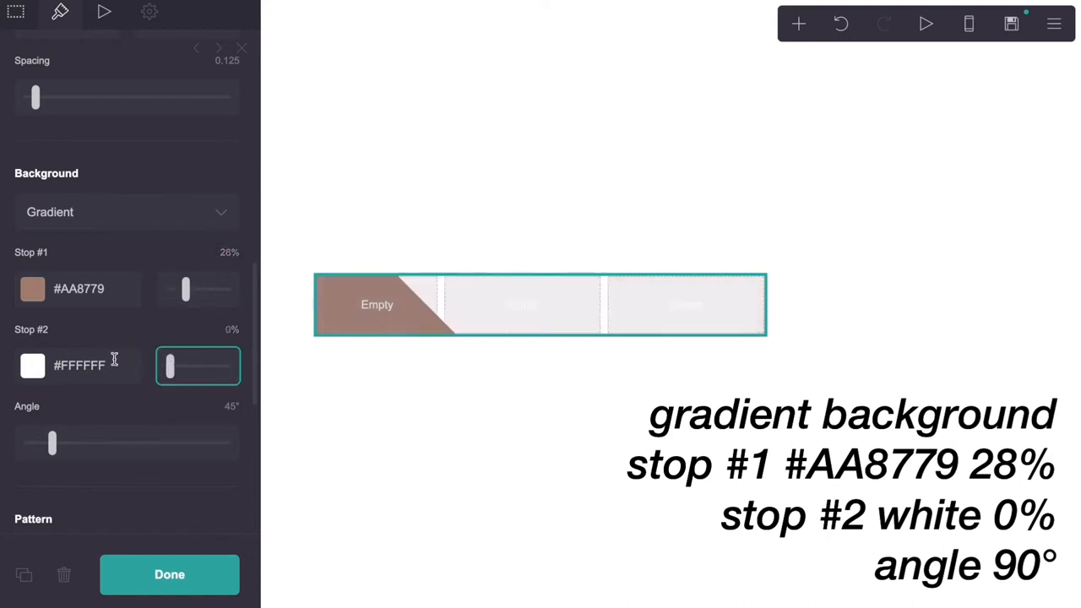
{"action": "left_click", "coordinate": [226, 406]}
{"action": "type", "text": "90"}
{"action": "key", "text": "Return"}
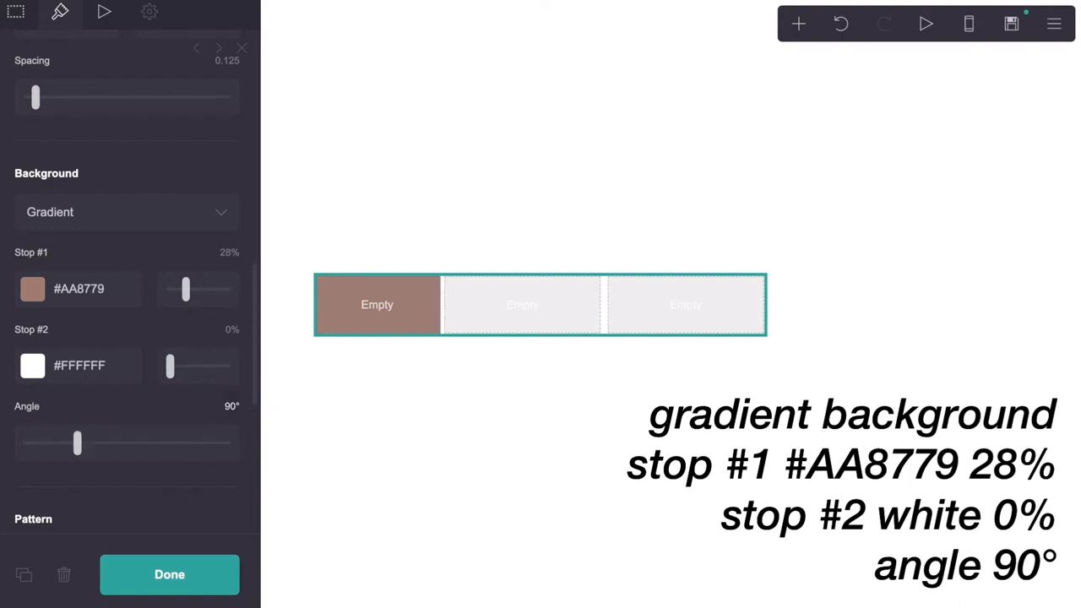
Set the mobile appearance to Manual with the Default layout and check the phone preview
{"action": "scroll", "coordinate": [127, 420], "scroll_direction": "down", "scroll_amount": 5}
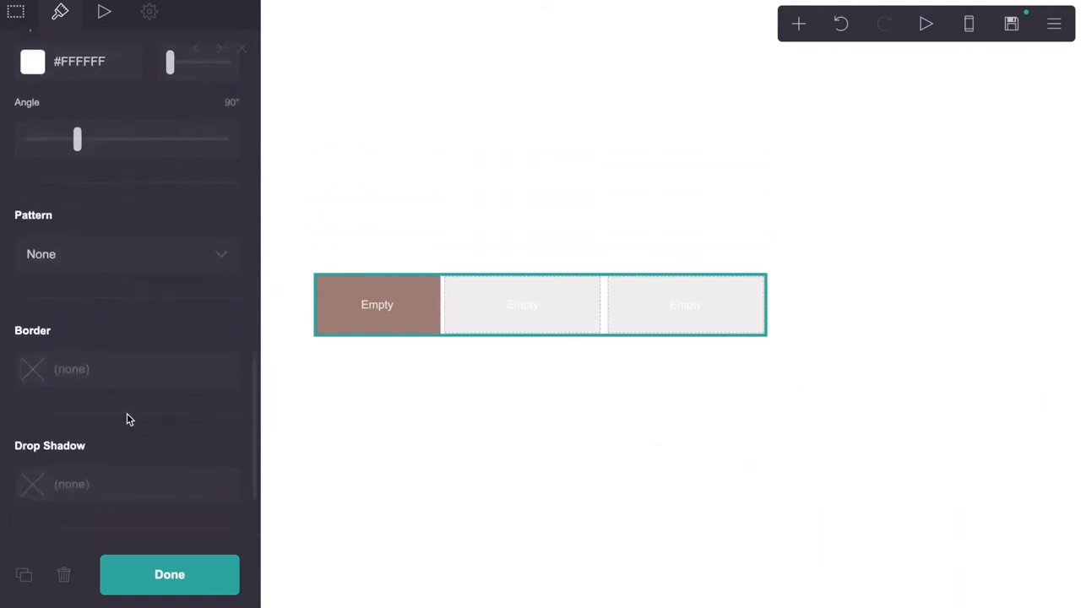
{"action": "left_click", "coordinate": [213, 443]}
{"action": "scroll", "coordinate": [212, 444], "scroll_direction": "down", "scroll_amount": 4}
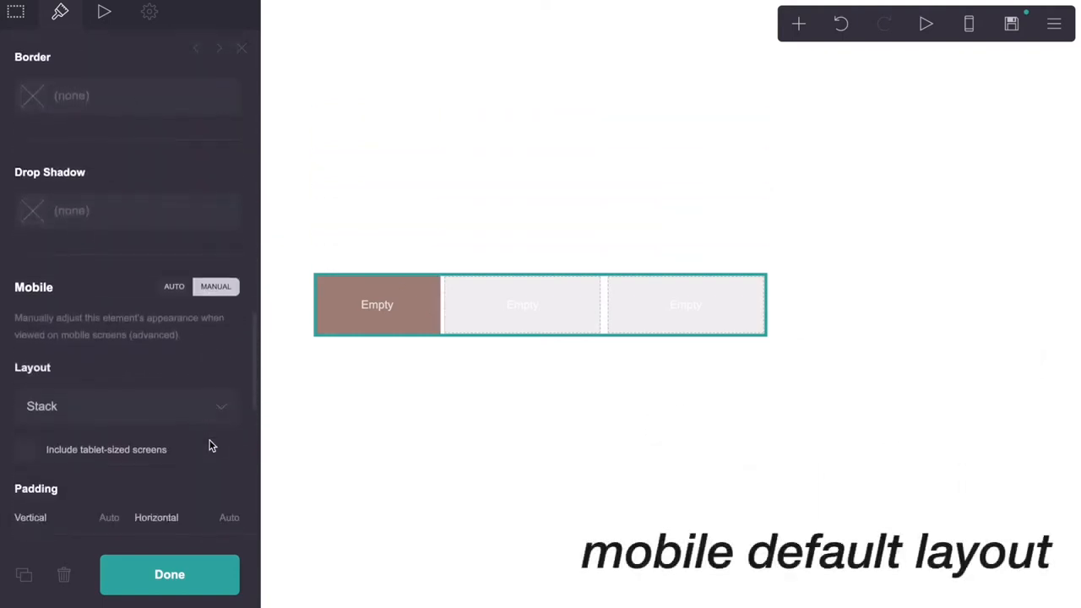
{"action": "left_click", "coordinate": [149, 258]}
{"action": "left_click", "coordinate": [145, 240]}
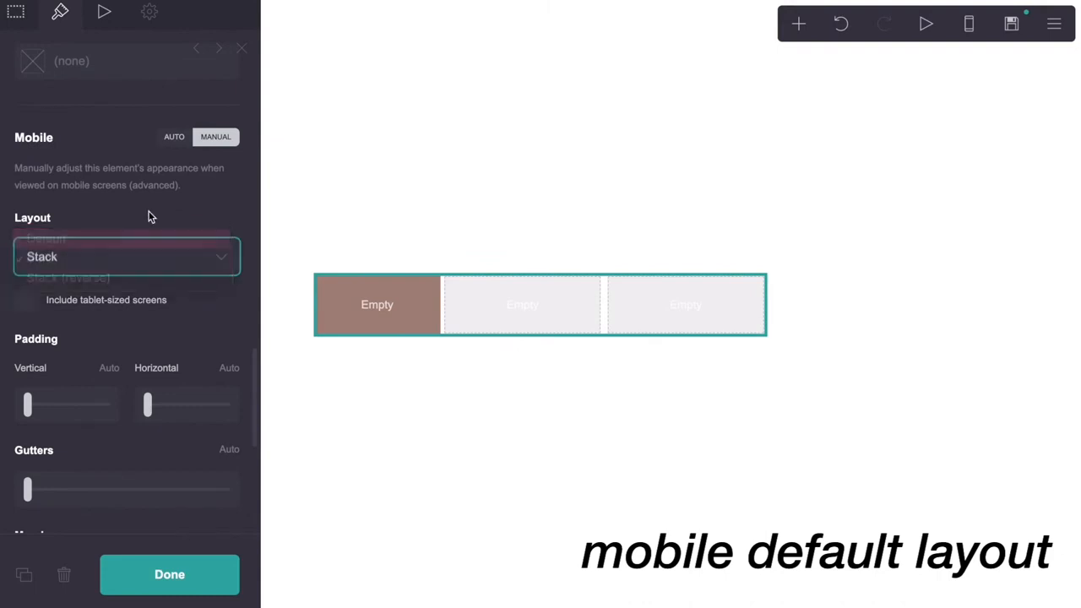
{"action": "scroll", "coordinate": [150, 217], "scroll_direction": "up", "scroll_amount": 10}
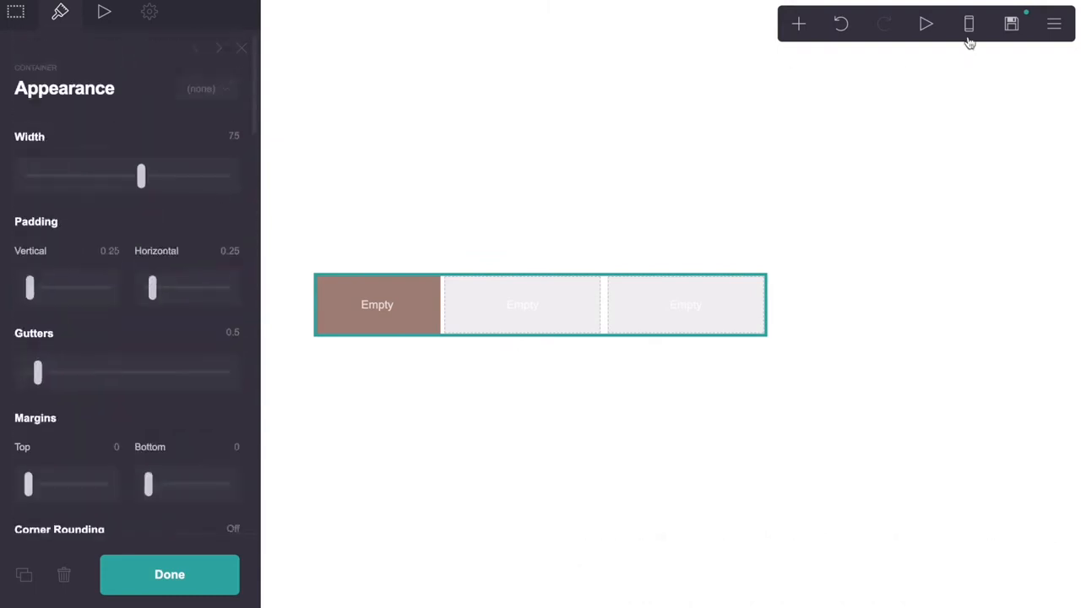
{"action": "left_click", "coordinate": [969, 26]}
{"action": "left_click", "coordinate": [970, 32]}
Add an image with an uploaded photo to the first column, then a Text element below it
{"action": "left_click", "coordinate": [799, 25]}
{"action": "left_click", "coordinate": [639, 112]}
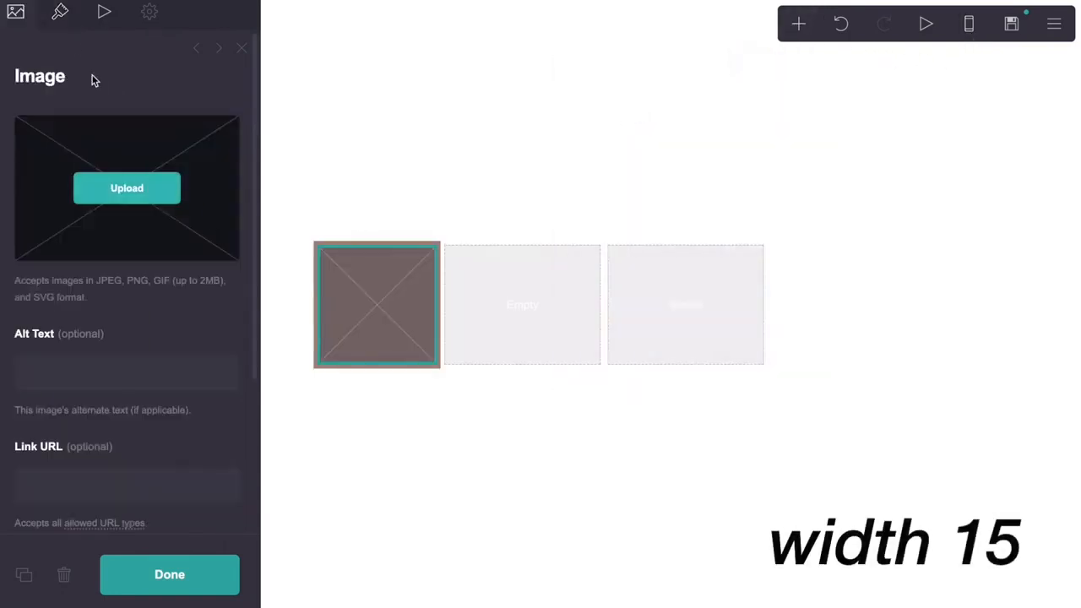
{"action": "left_click", "coordinate": [67, 25]}
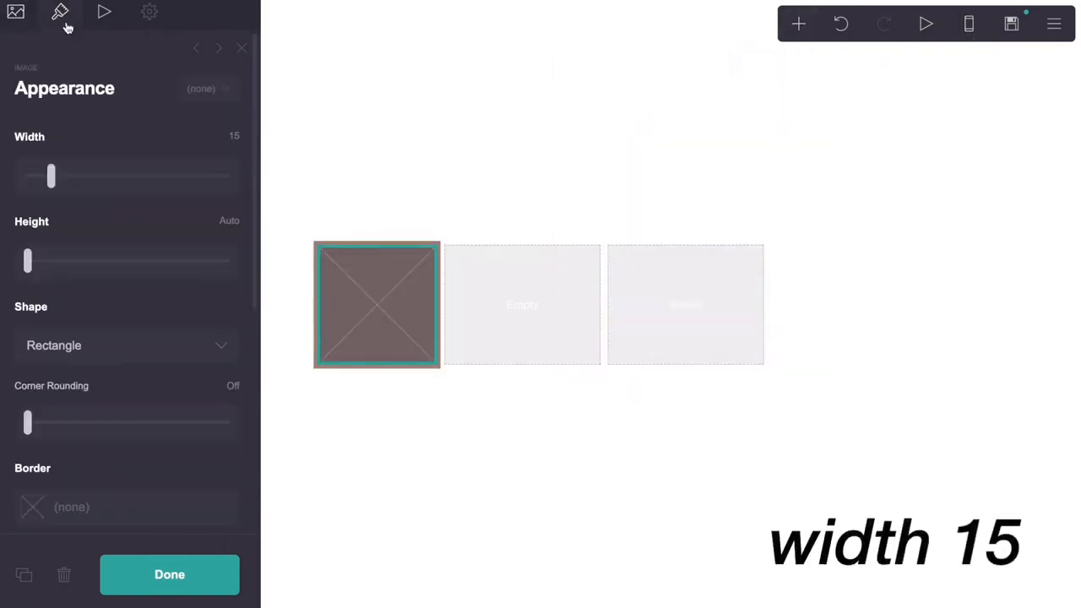
{"action": "left_click", "coordinate": [13, 24]}
{"action": "left_click", "coordinate": [126, 188]}
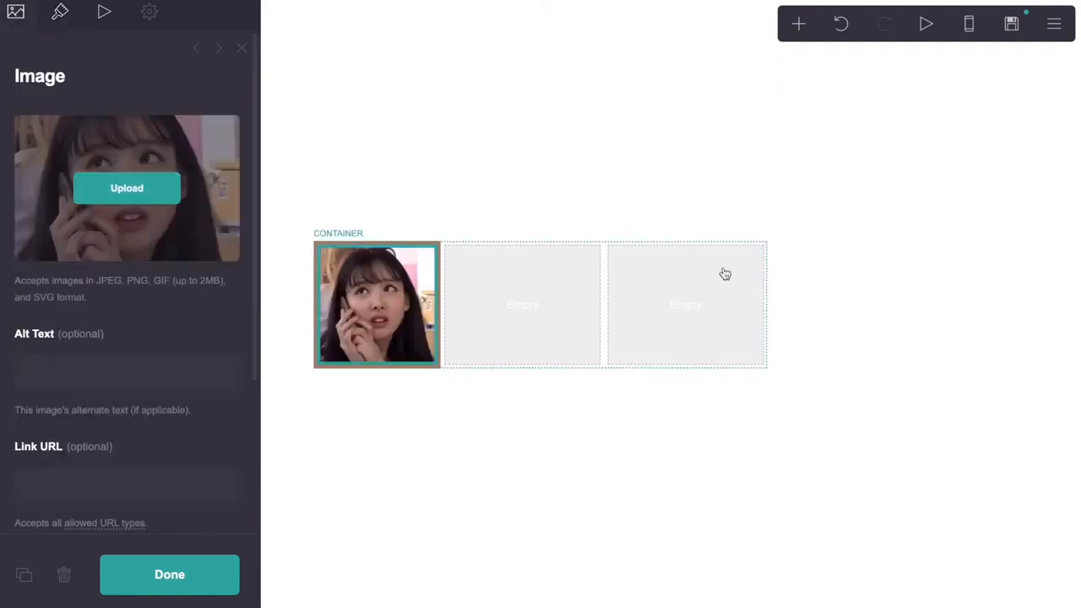
{"action": "left_click", "coordinate": [799, 24]}
{"action": "left_click", "coordinate": [640, 79]}
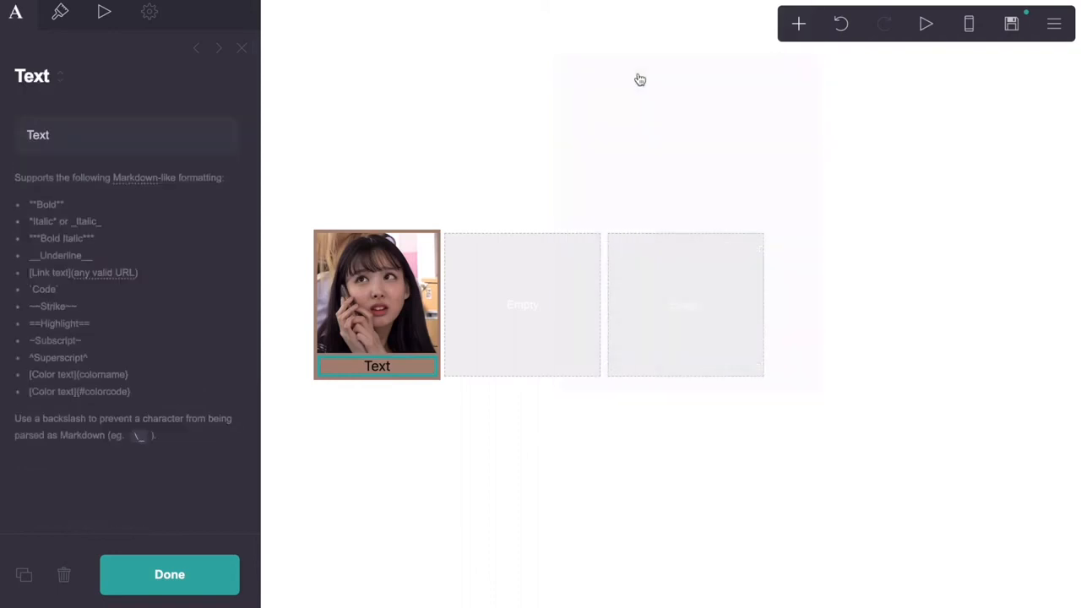
Set the new text's size to 0.75 and weight to Semi Bold
{"action": "left_click", "coordinate": [61, 17]}
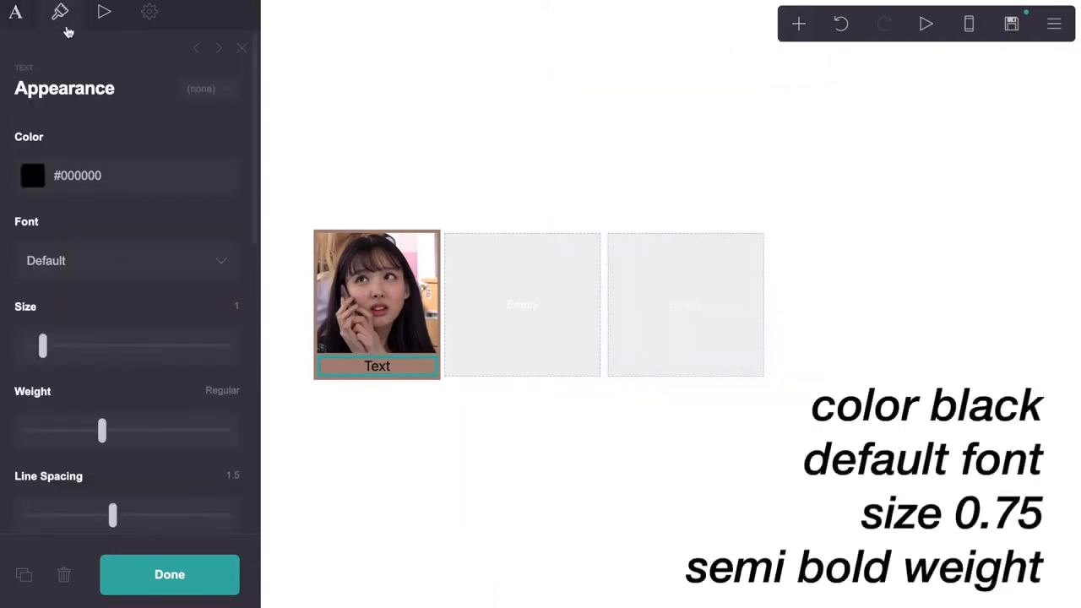
{"action": "left_click", "coordinate": [241, 309]}
{"action": "type", "text": "0.75"}
{"action": "key", "text": "Return"}
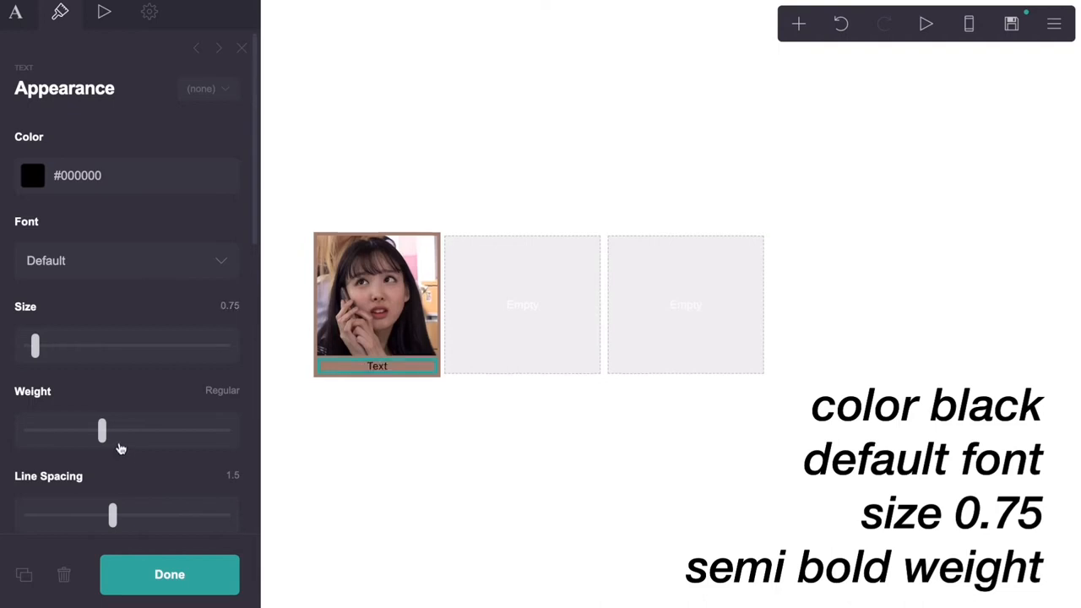
{"action": "left_click_drag", "start_coordinate": [113, 436], "coordinate": [150, 433]}
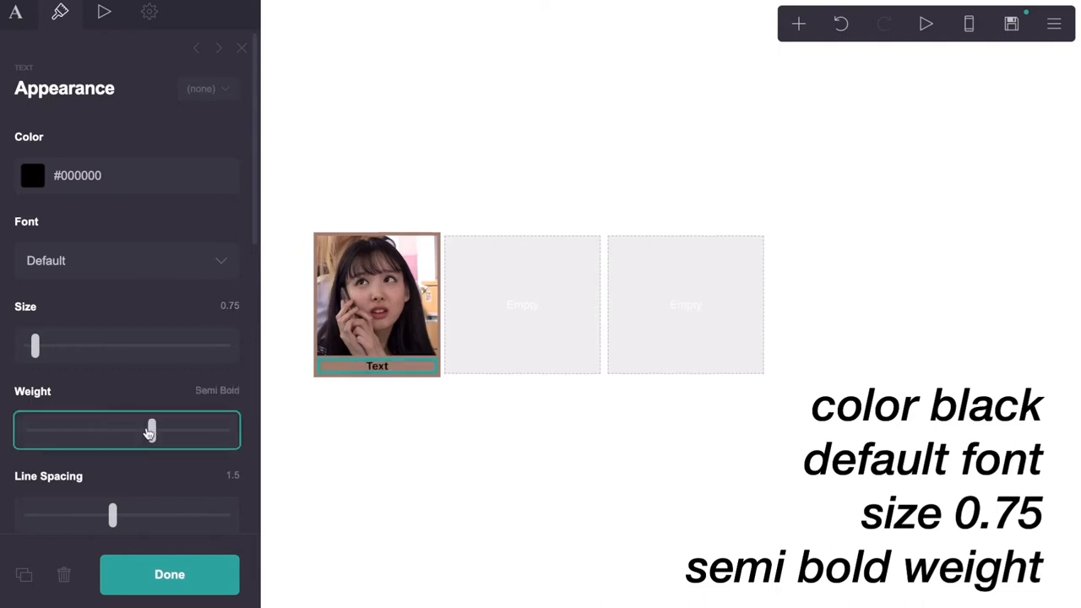
Set the text's margins to 0.25 and center its alignment
{"action": "scroll", "coordinate": [131, 382], "scroll_direction": "down", "scroll_amount": 2}
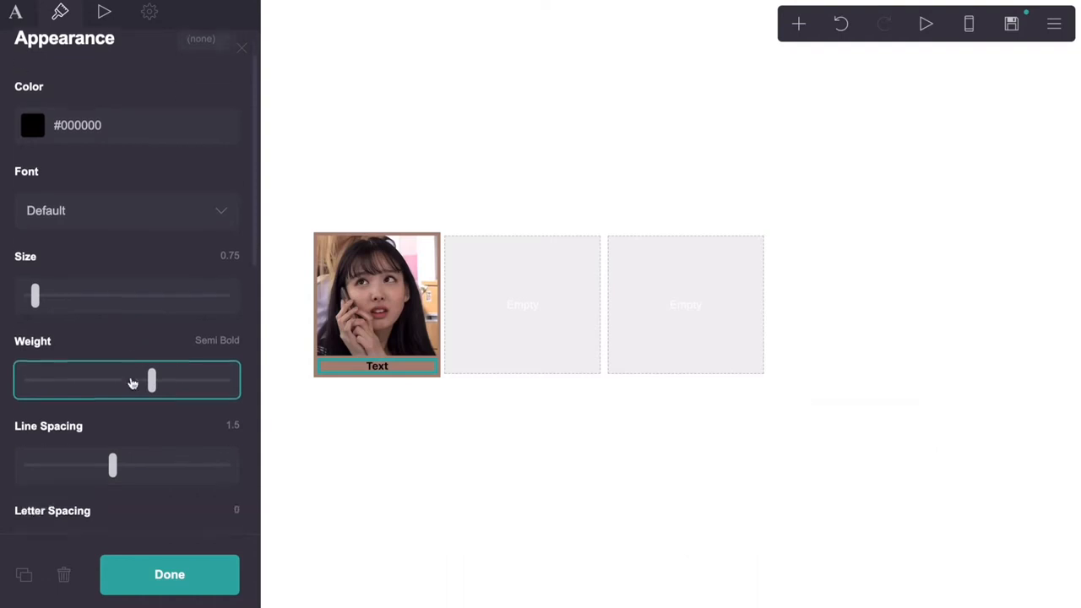
{"action": "scroll", "coordinate": [131, 383], "scroll_direction": "down", "scroll_amount": 3}
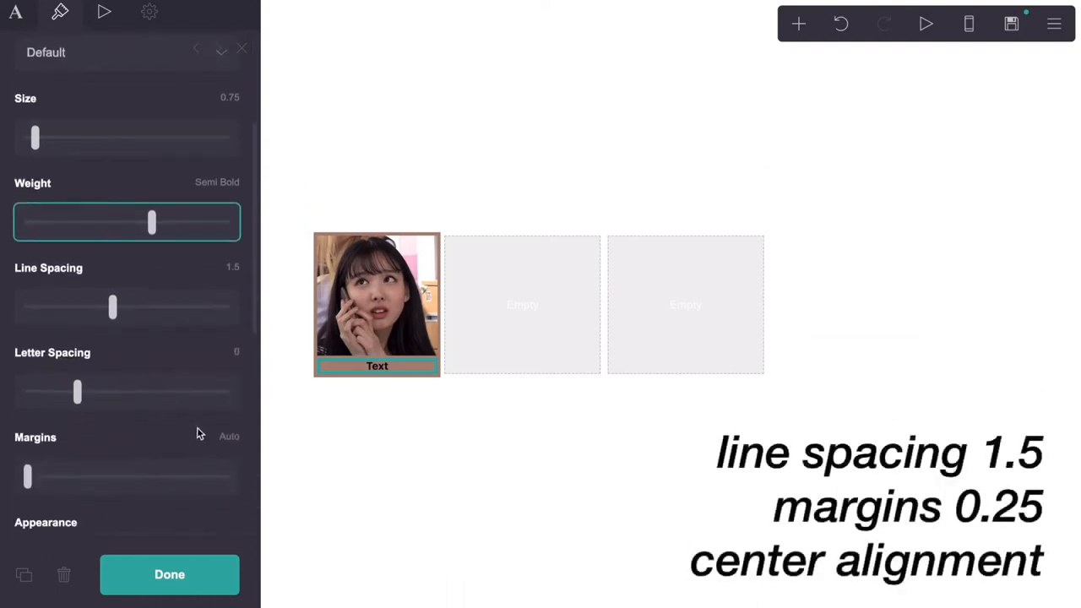
{"action": "left_click", "coordinate": [221, 437]}
{"action": "key", "text": "BackSpace"}
{"action": "type", "text": "0.25"}
{"action": "key", "text": "Return"}
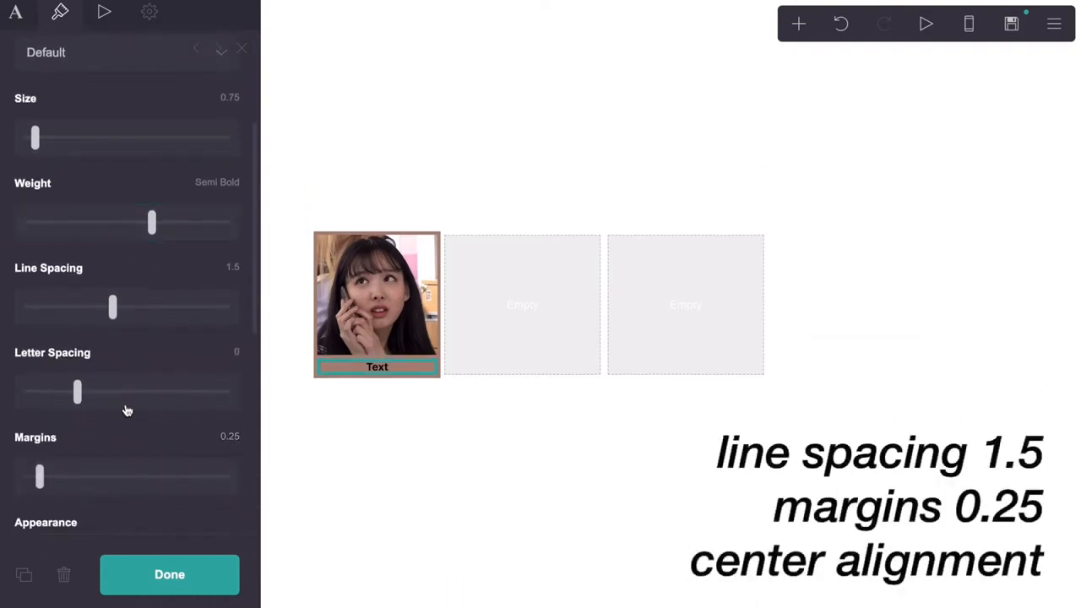
{"action": "scroll", "coordinate": [127, 411], "scroll_direction": "down", "scroll_amount": 3}
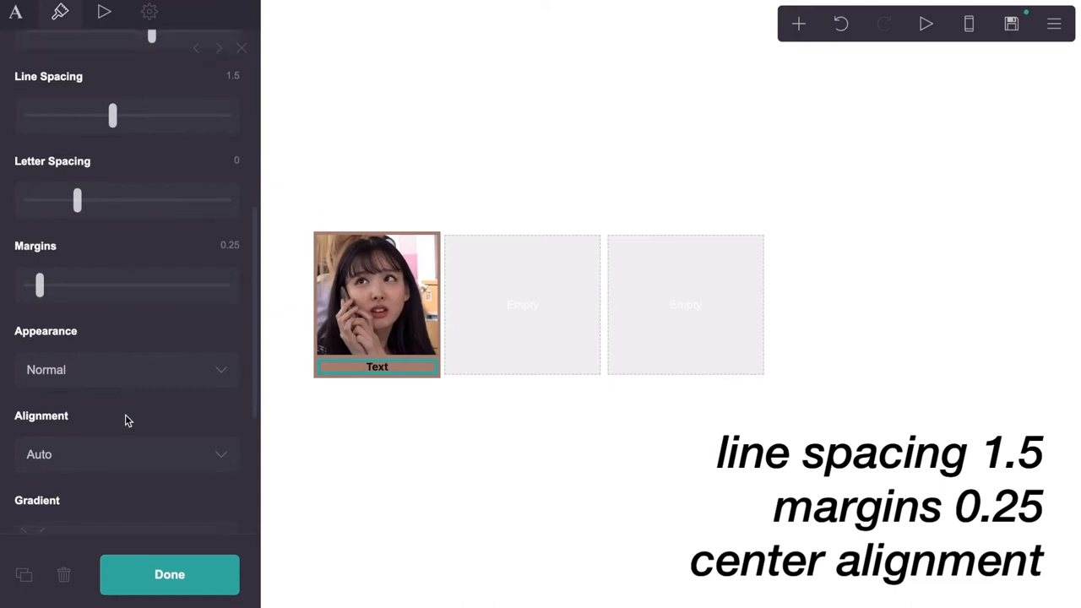
{"action": "left_click", "coordinate": [126, 453]}
{"action": "left_click", "coordinate": [126, 495]}
{"action": "scroll", "coordinate": [129, 439], "scroll_direction": "down", "scroll_amount": 3}
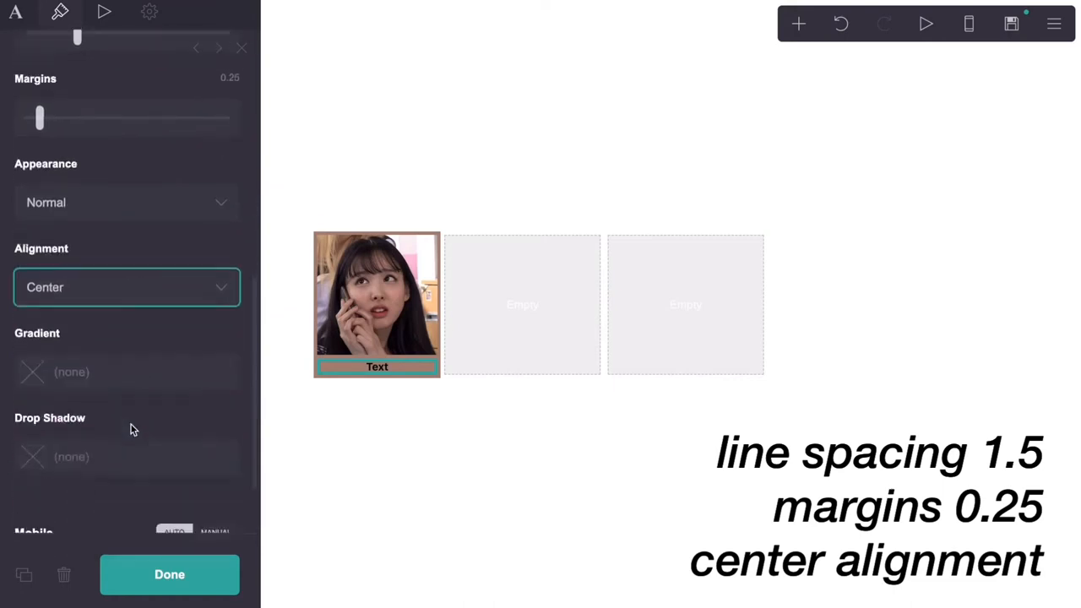
{"action": "scroll", "coordinate": [131, 425], "scroll_direction": "up", "scroll_amount": 10}
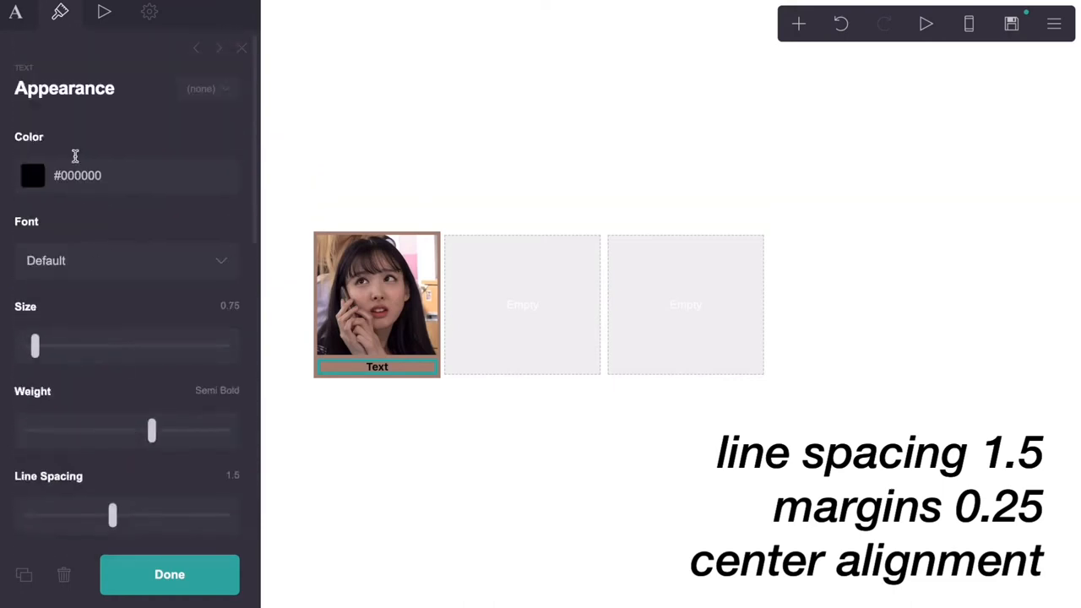
{"action": "left_click", "coordinate": [17, 15]}
{"action": "left_click_drag", "start_coordinate": [70, 147], "coordinate": [18, 132]}
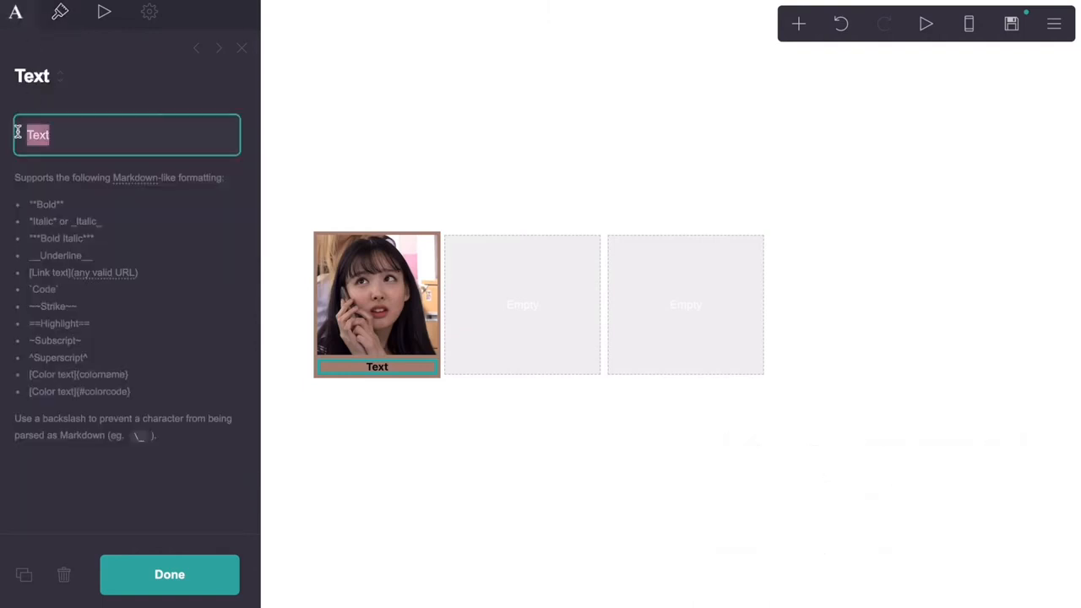
{"action": "type", "text": "@username"}
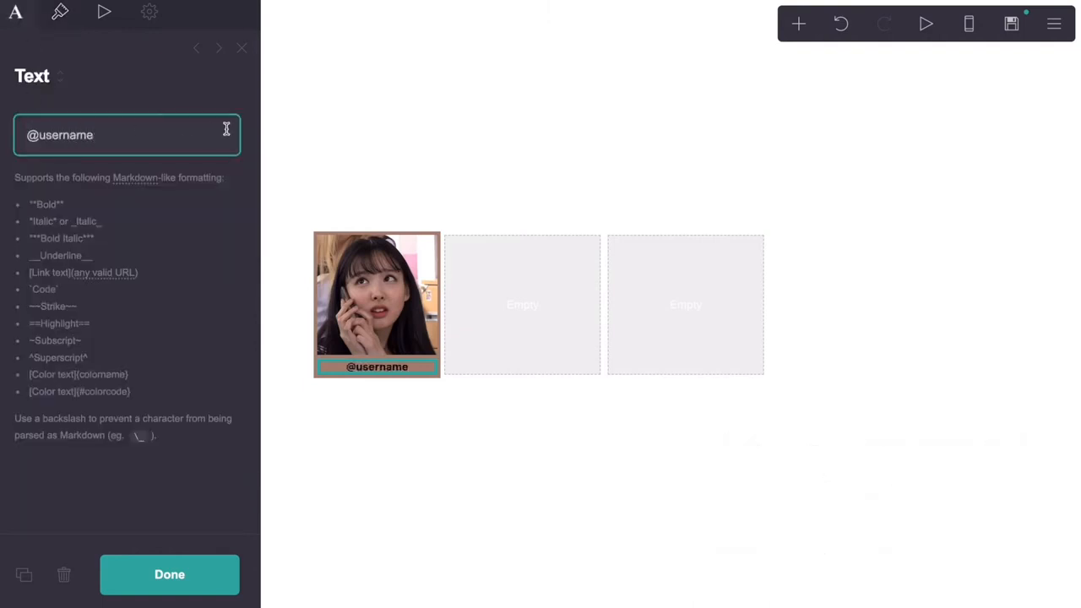
{"action": "left_click", "coordinate": [799, 24]}
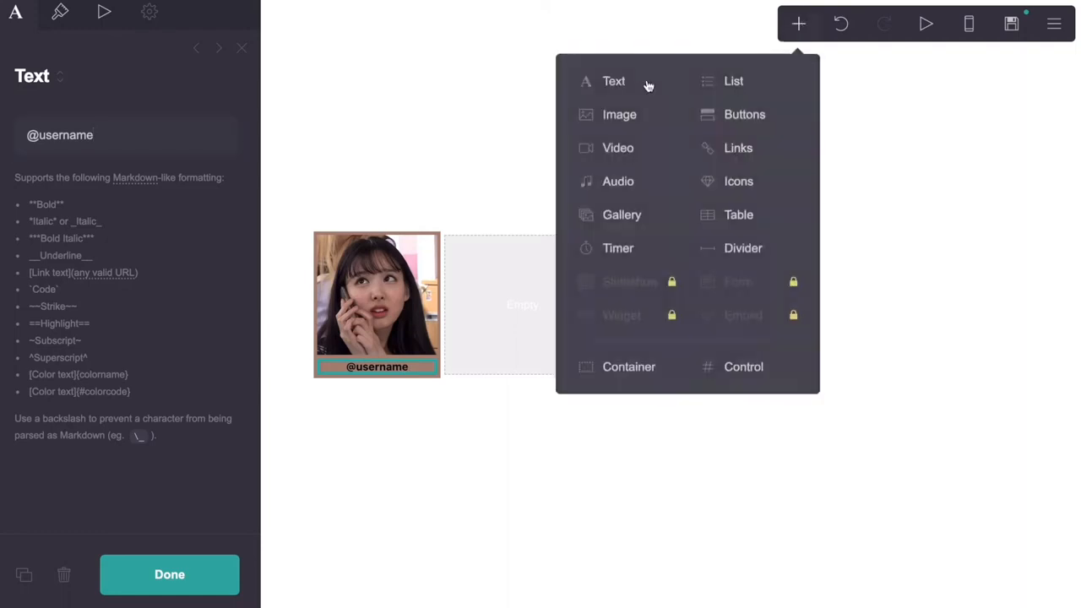
{"action": "left_click", "coordinate": [610, 85]}
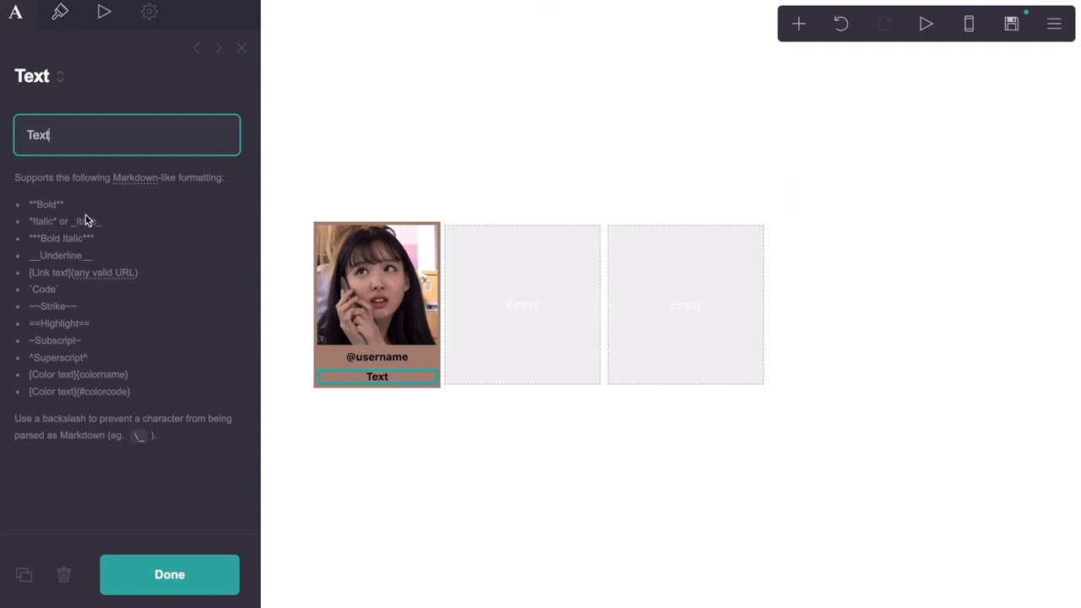
{"action": "left_click", "coordinate": [59, 12]}
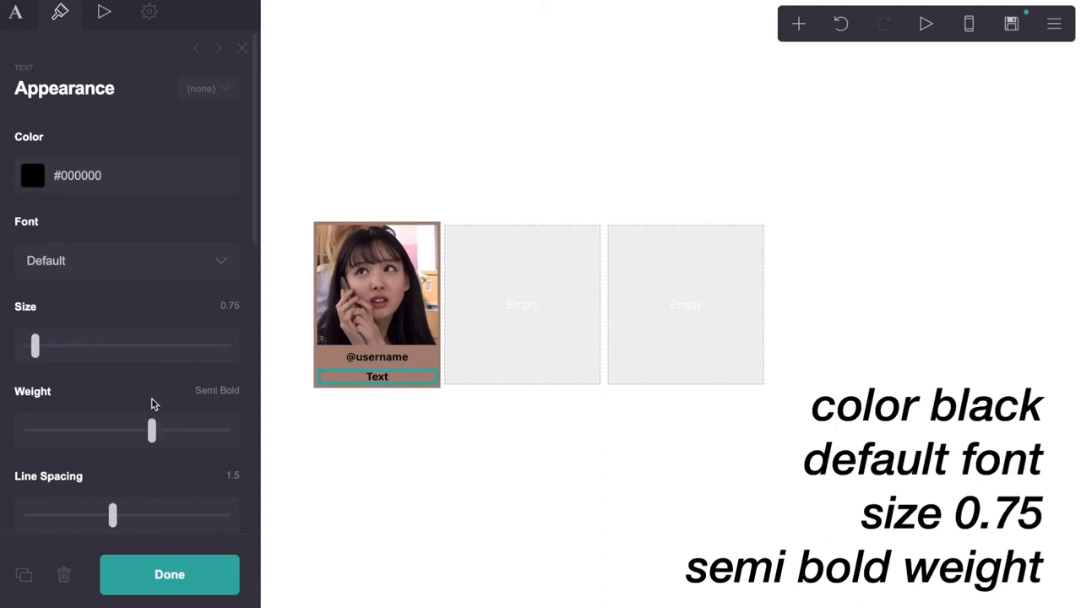
{"action": "scroll", "coordinate": [151, 405], "scroll_direction": "down", "scroll_amount": 2}
{"action": "left_click_drag", "start_coordinate": [110, 435], "coordinate": [87, 437]}
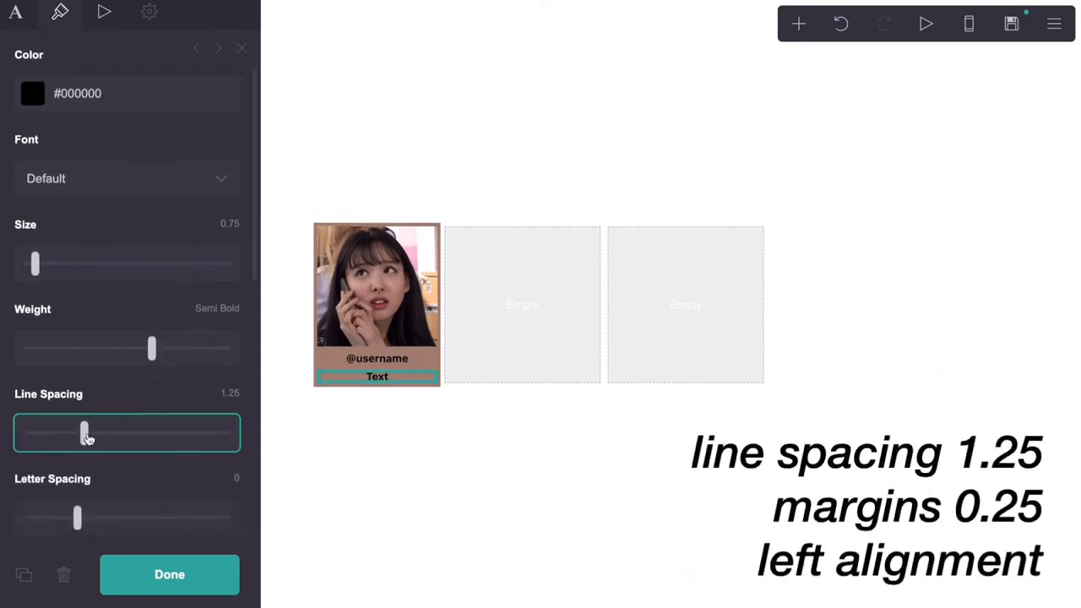
{"action": "scroll", "coordinate": [88, 437], "scroll_direction": "down", "scroll_amount": 7}
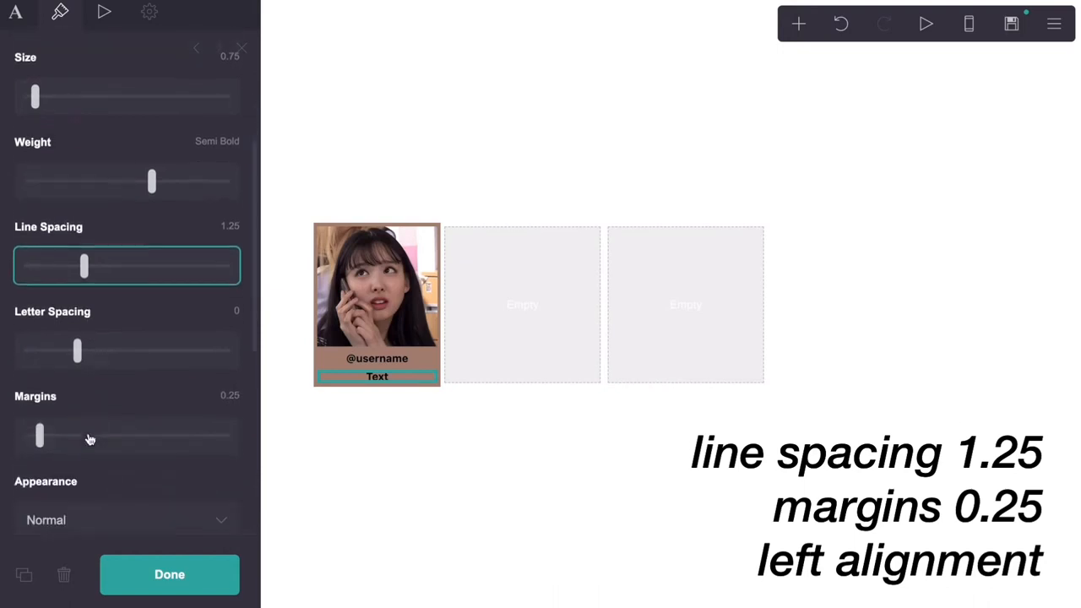
{"action": "scroll", "coordinate": [88, 436], "scroll_direction": "down", "scroll_amount": 3}
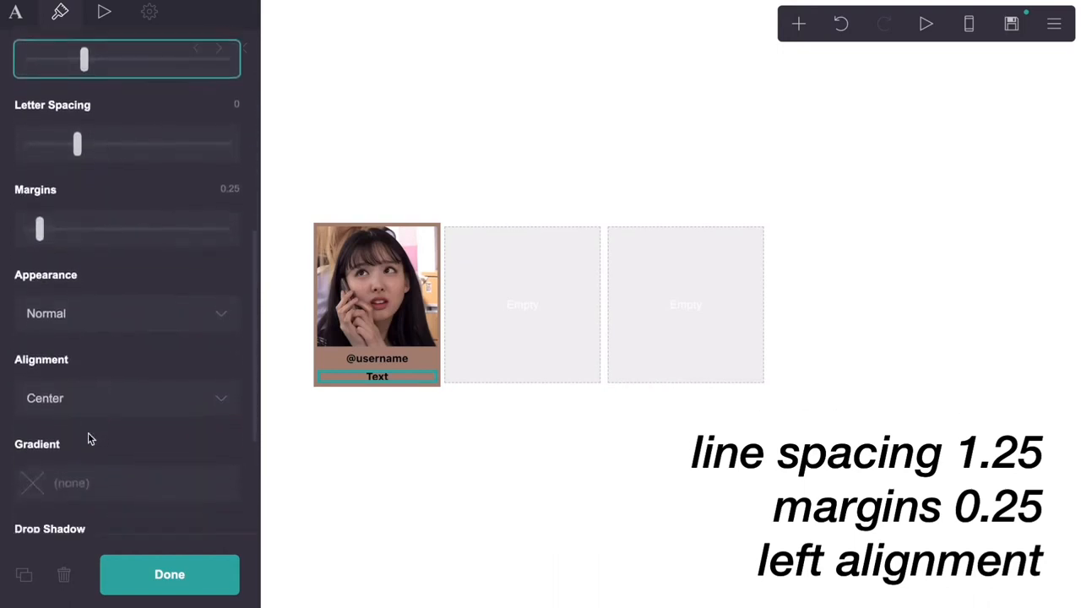
{"action": "left_click", "coordinate": [81, 406]}
{"action": "left_click", "coordinate": [82, 385]}
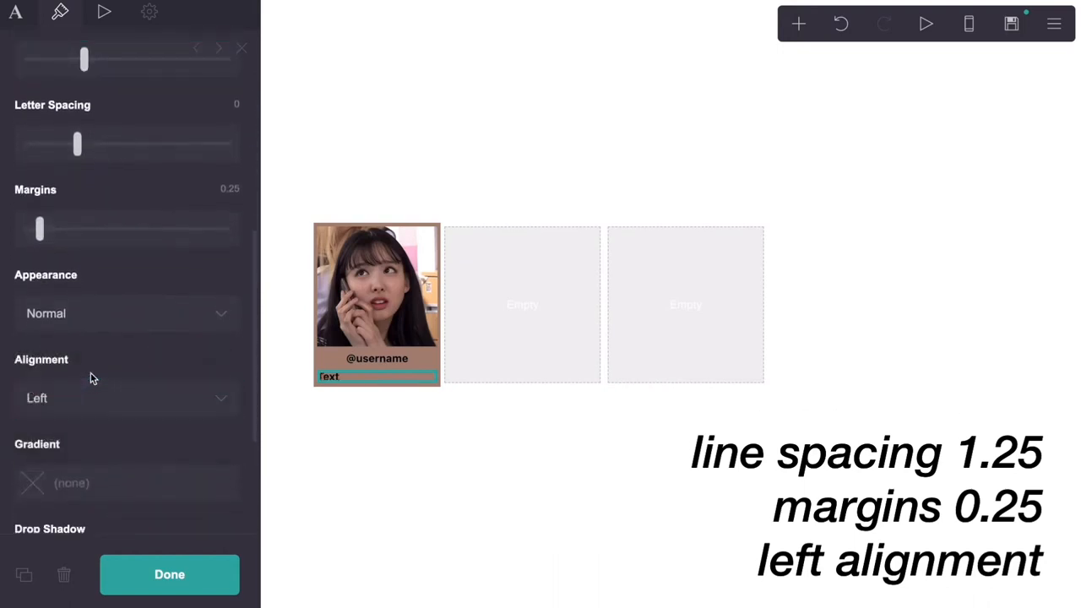
{"action": "scroll", "coordinate": [90, 376], "scroll_direction": "up", "scroll_amount": 10}
Paste the kaomoji and emoji in place of 'Text' and close the editor
{"action": "left_click", "coordinate": [20, 18]}
{"action": "left_click", "coordinate": [53, 135]}
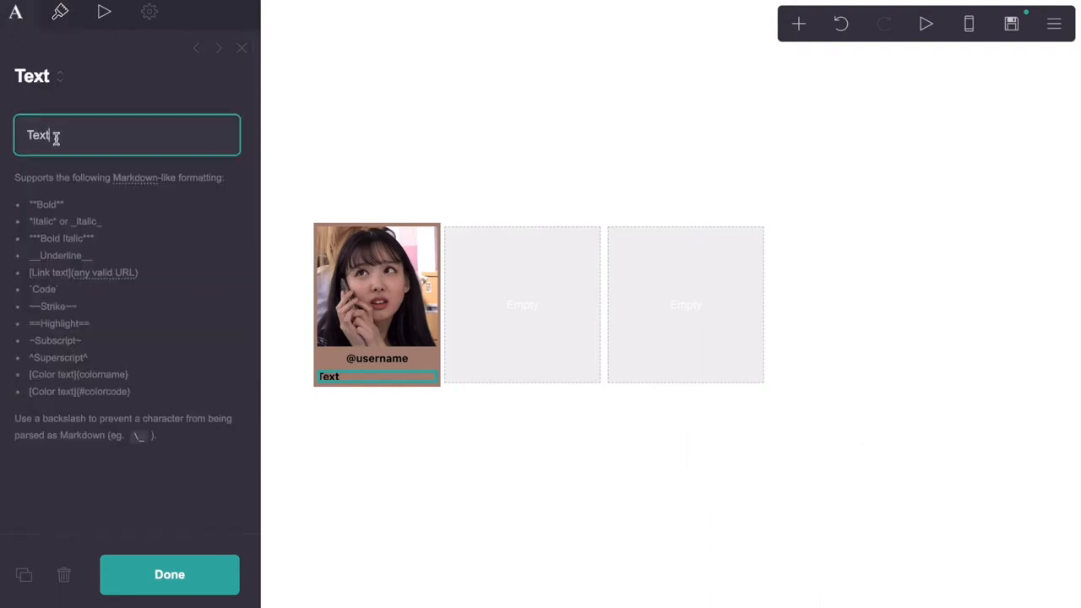
{"action": "left_click_drag", "start_coordinate": [54, 135], "coordinate": [24, 139]}
{"action": "type", "text": "(✿◠‿◠)🍃"}
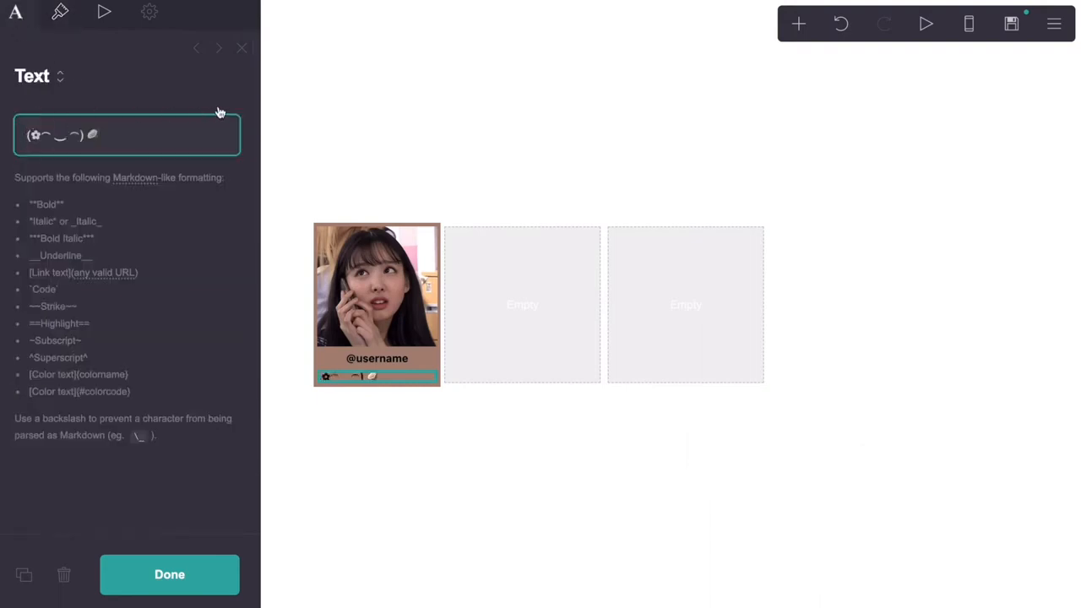
{"action": "left_click", "coordinate": [241, 48]}
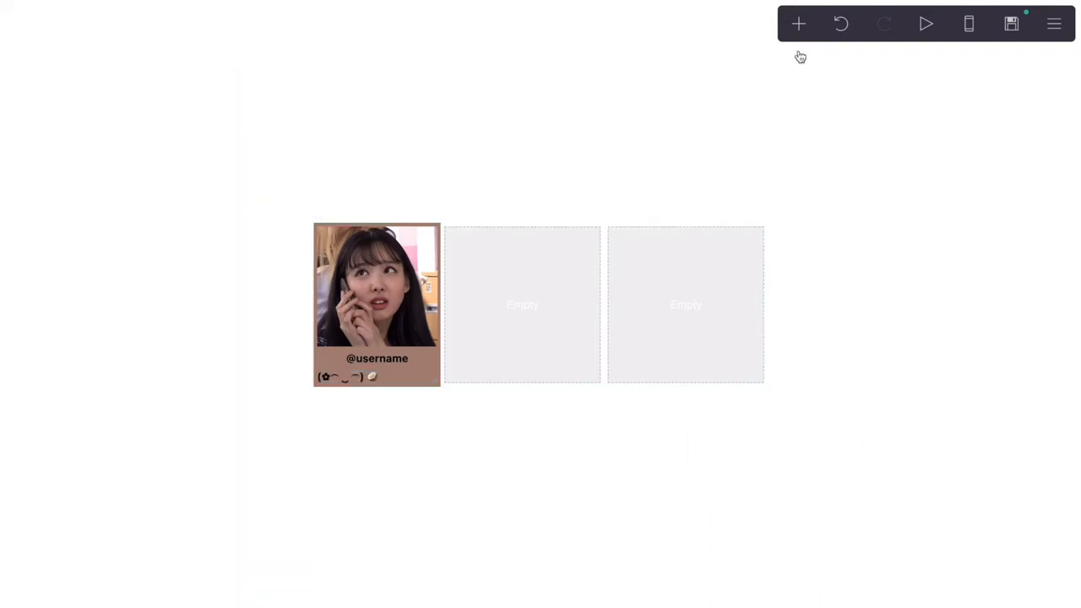
Add another text element and move it into the card below the kaomoji line
{"action": "left_click", "coordinate": [798, 23]}
{"action": "left_click", "coordinate": [621, 82]}
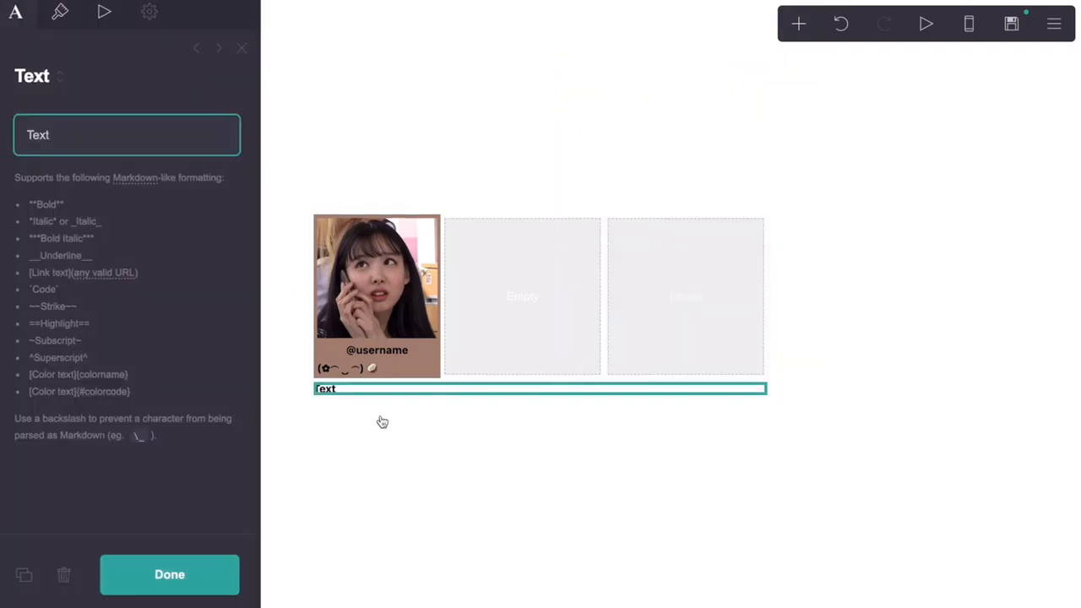
{"action": "left_click_drag", "start_coordinate": [374, 390], "coordinate": [374, 369]}
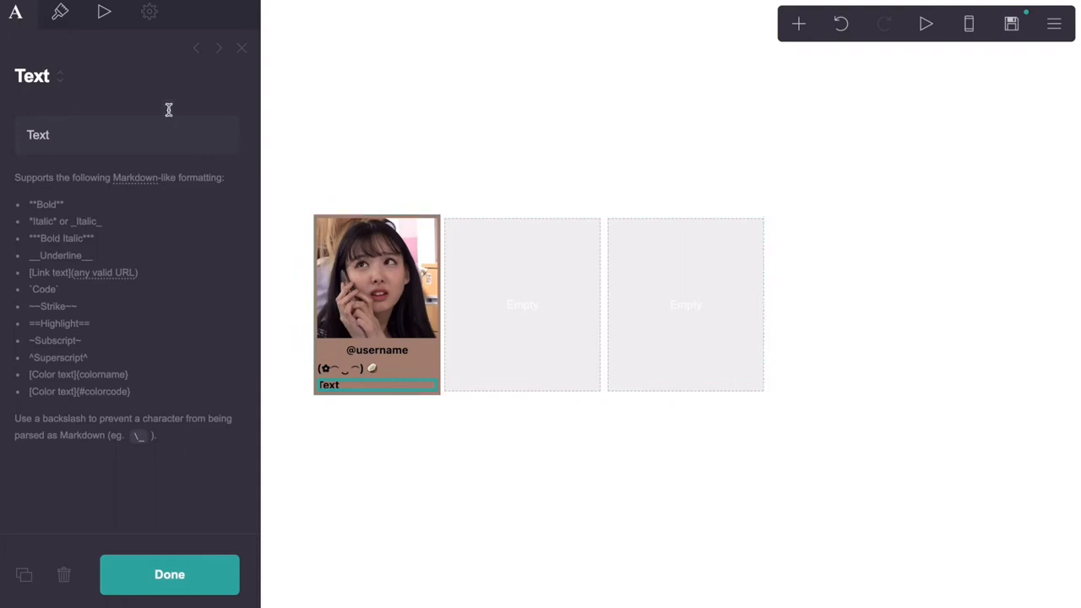
Give the new line 1.375 line spacing, 0.25 margins and left alignment
{"action": "left_click", "coordinate": [60, 20]}
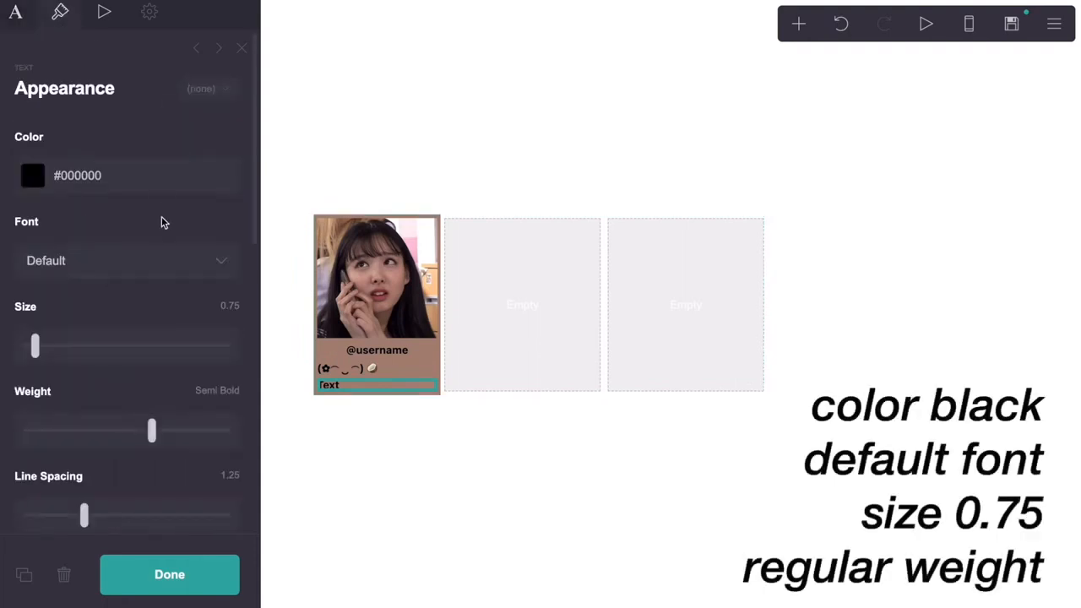
{"action": "scroll", "coordinate": [166, 352], "scroll_direction": "down", "scroll_amount": 1}
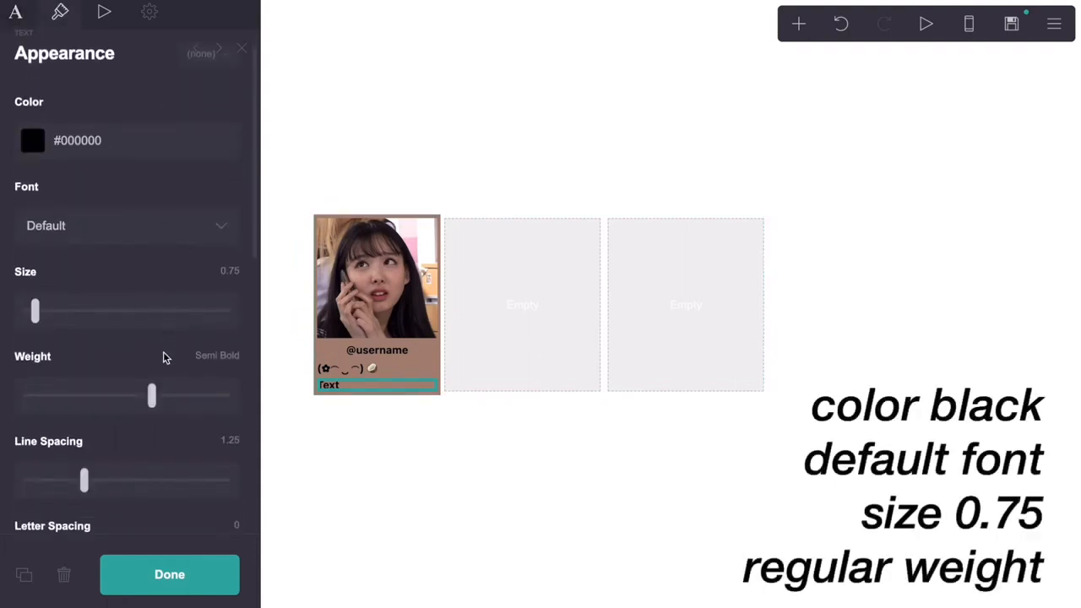
{"action": "left_click_drag", "start_coordinate": [85, 480], "coordinate": [97, 483]}
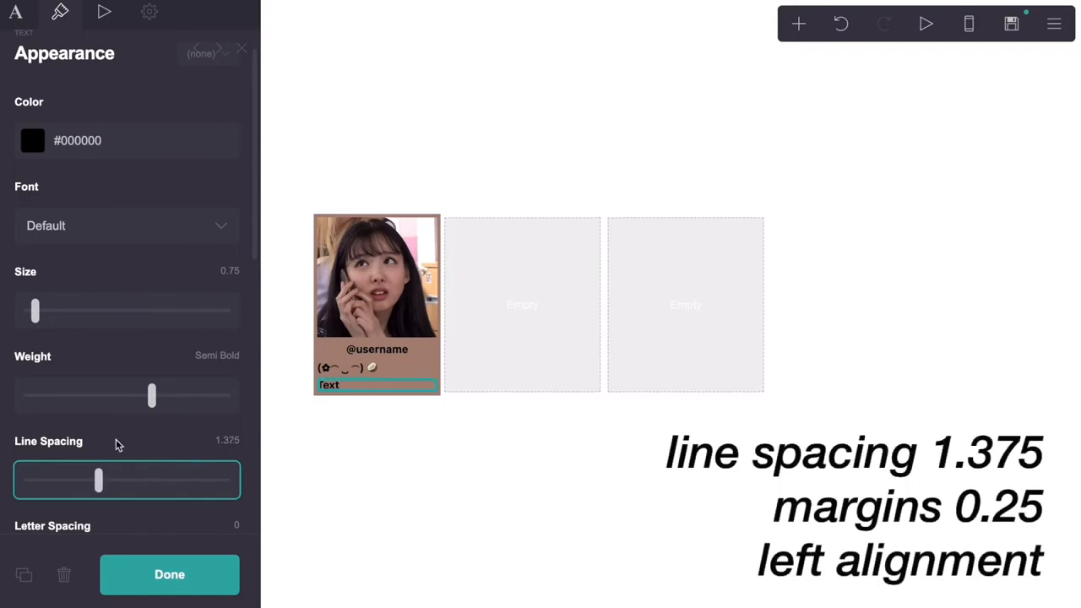
{"action": "scroll", "coordinate": [118, 445], "scroll_direction": "down", "scroll_amount": 7}
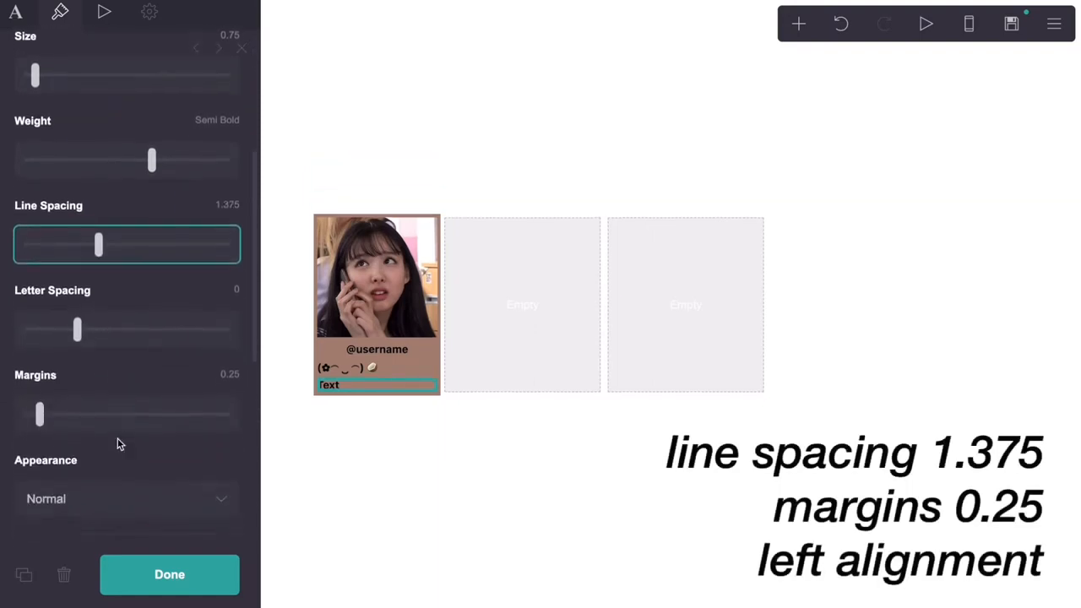
{"action": "scroll", "coordinate": [119, 445], "scroll_direction": "down", "scroll_amount": 5}
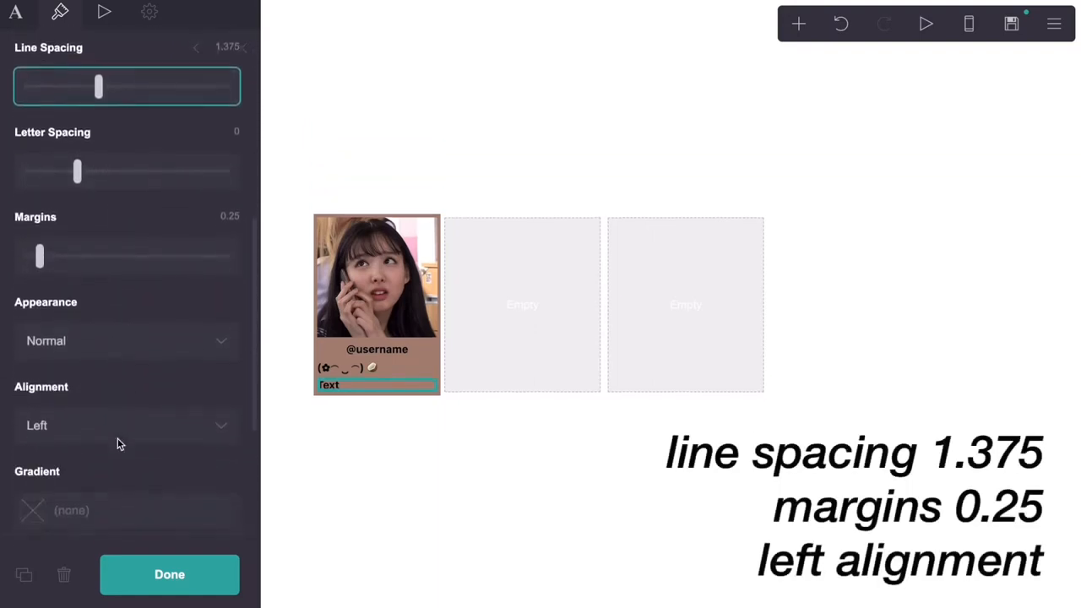
{"action": "scroll", "coordinate": [118, 445], "scroll_direction": "down", "scroll_amount": 4}
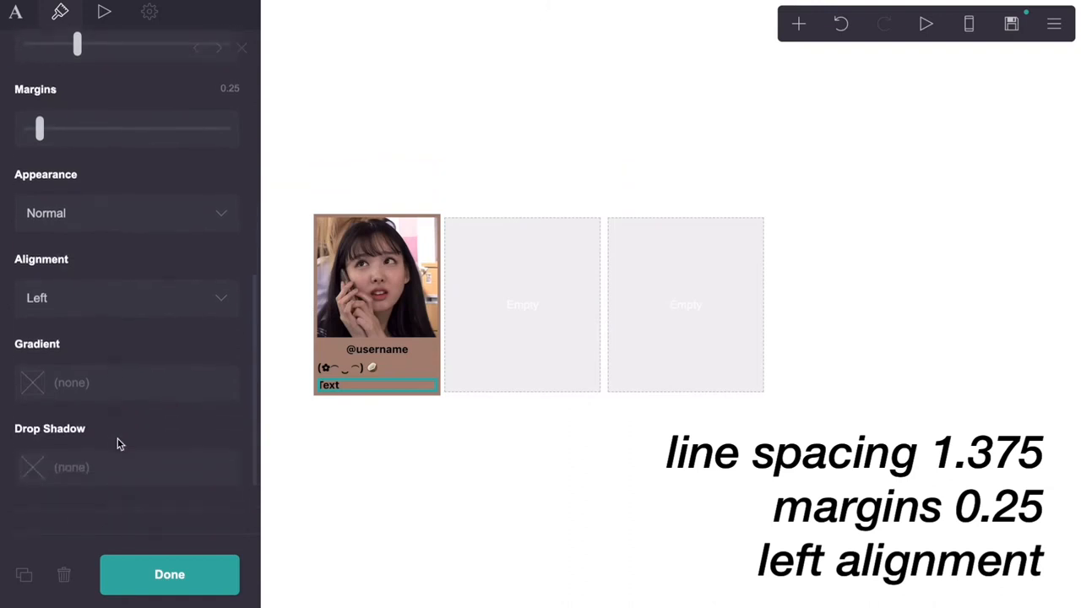
{"action": "scroll", "coordinate": [118, 445], "scroll_direction": "up", "scroll_amount": 6}
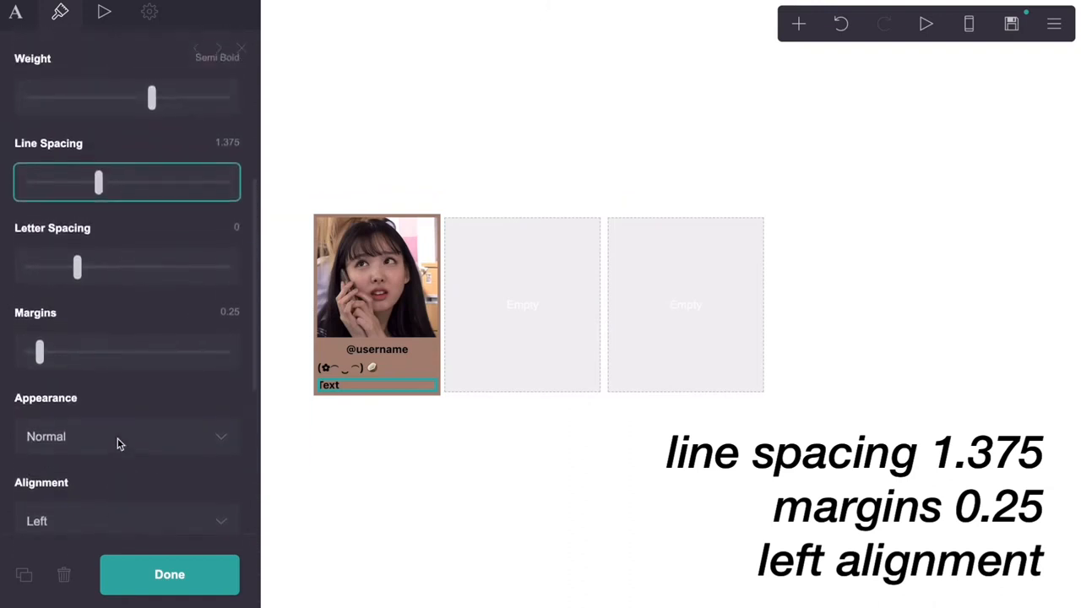
{"action": "scroll", "coordinate": [118, 445], "scroll_direction": "up", "scroll_amount": 5}
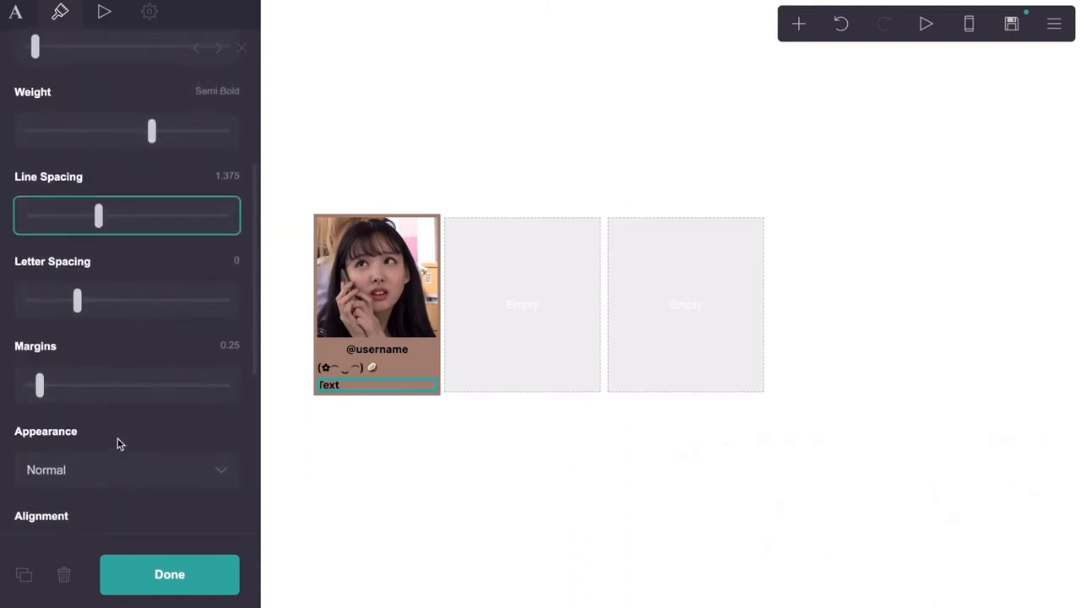
{"action": "scroll", "coordinate": [118, 445], "scroll_direction": "up", "scroll_amount": 4}
{"action": "left_click", "coordinate": [15, 12]}
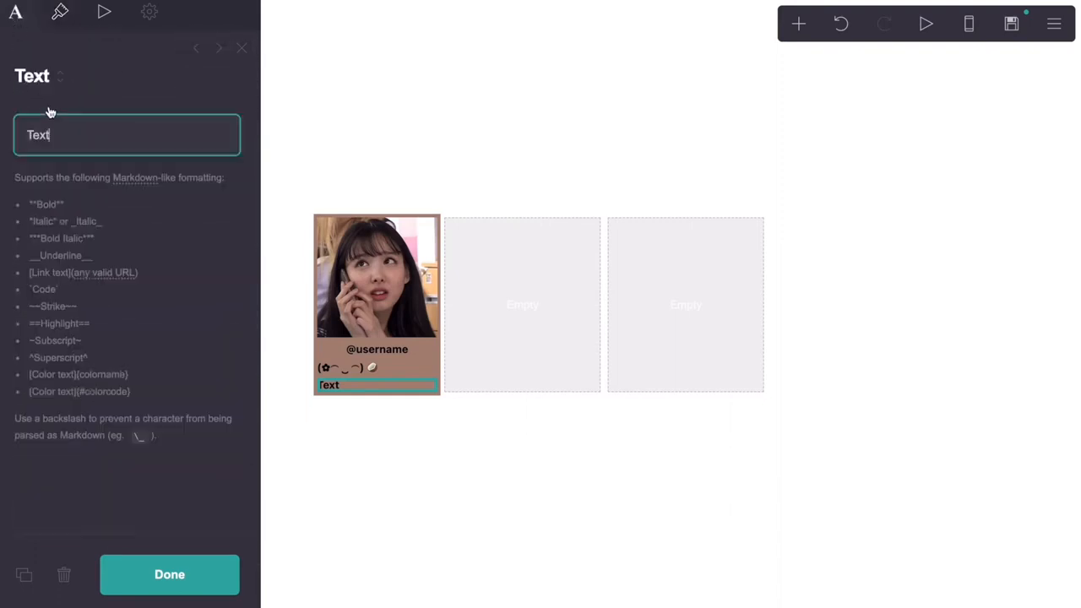
Replace 'Text' with a speech-bubble emoji followed by bold **pronouns**
{"action": "double_click", "coordinate": [44, 135]}
{"action": "right_click", "coordinate": [67, 140]}
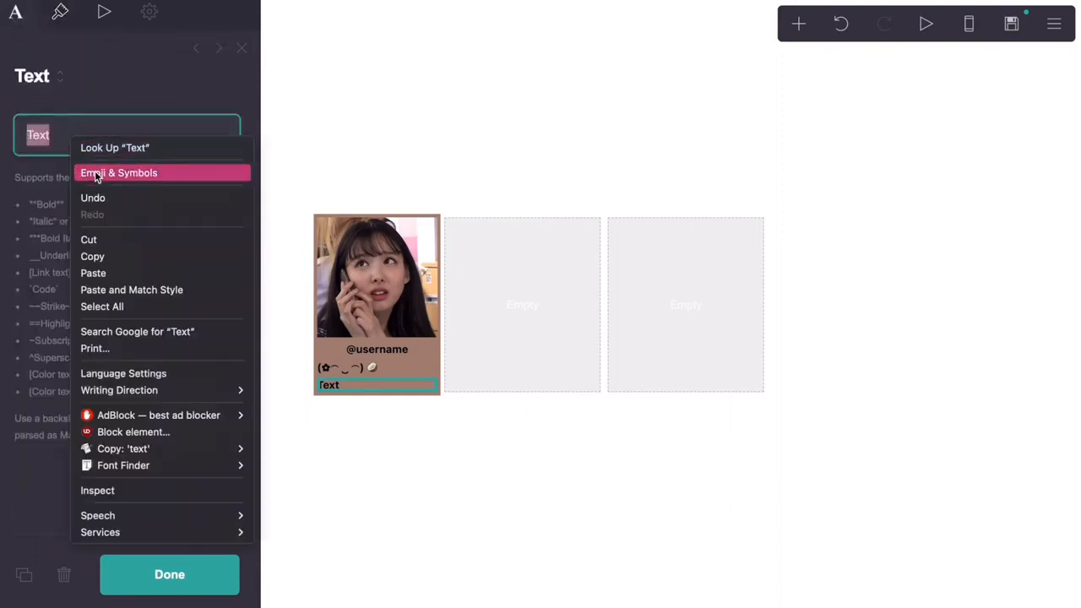
{"action": "left_click", "coordinate": [95, 173]}
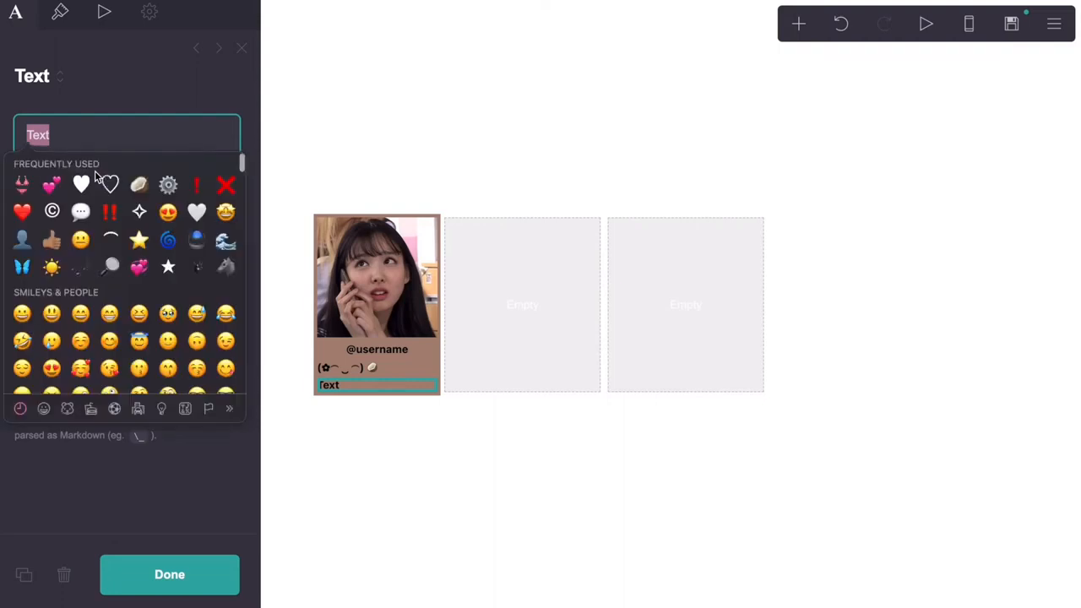
{"action": "left_click", "coordinate": [81, 212]}
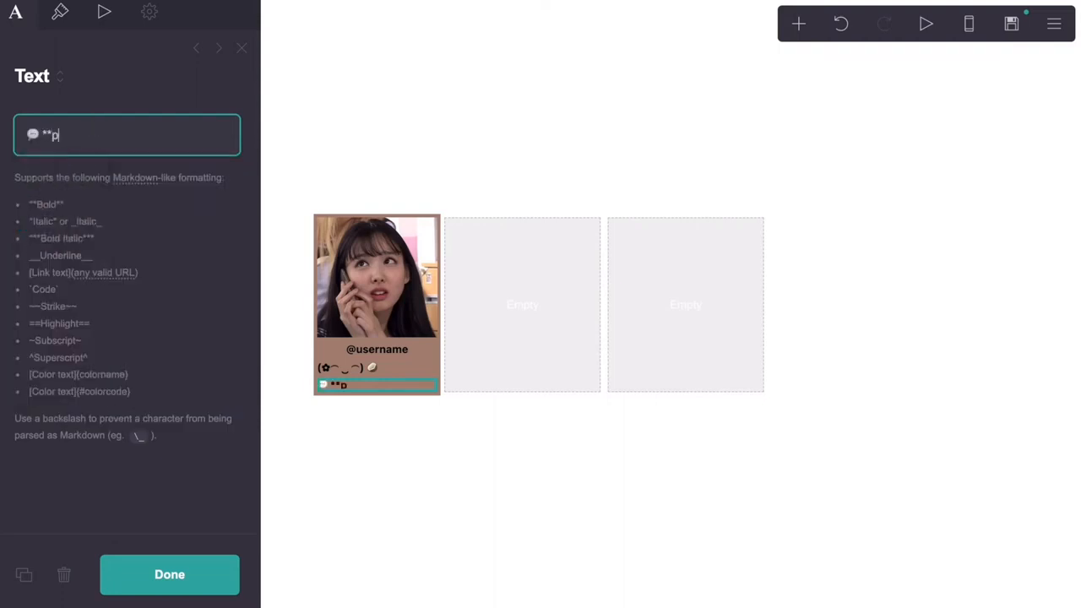
{"action": "type", "text": "**pronouns**"}
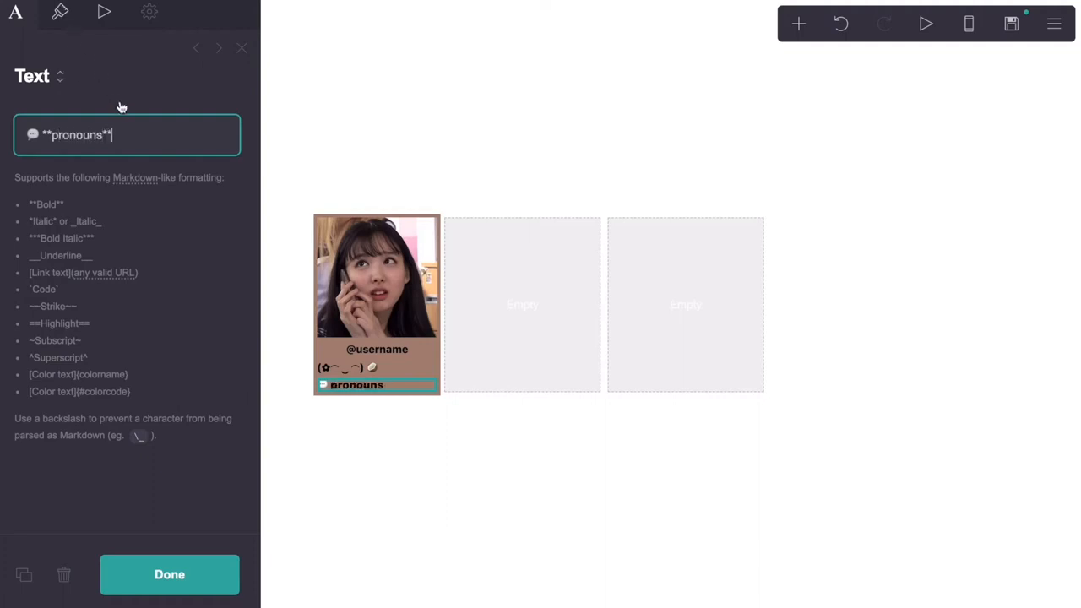
Set the line's text weight to Regular and close the panel
{"action": "left_click", "coordinate": [71, 30]}
{"action": "left_click_drag", "start_coordinate": [123, 511], "coordinate": [102, 507]}
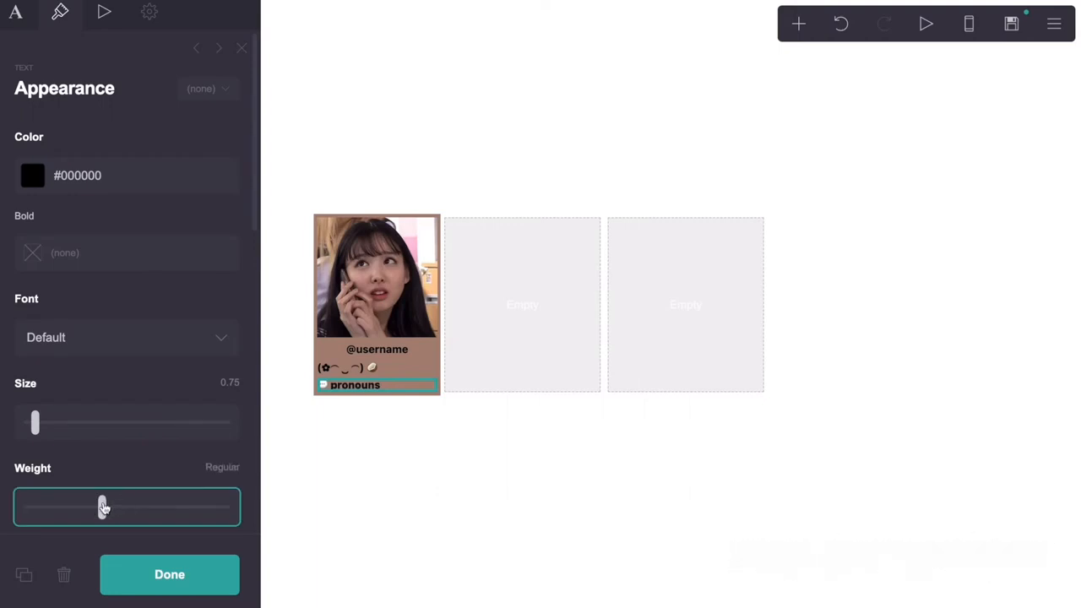
{"action": "left_click", "coordinate": [241, 48]}
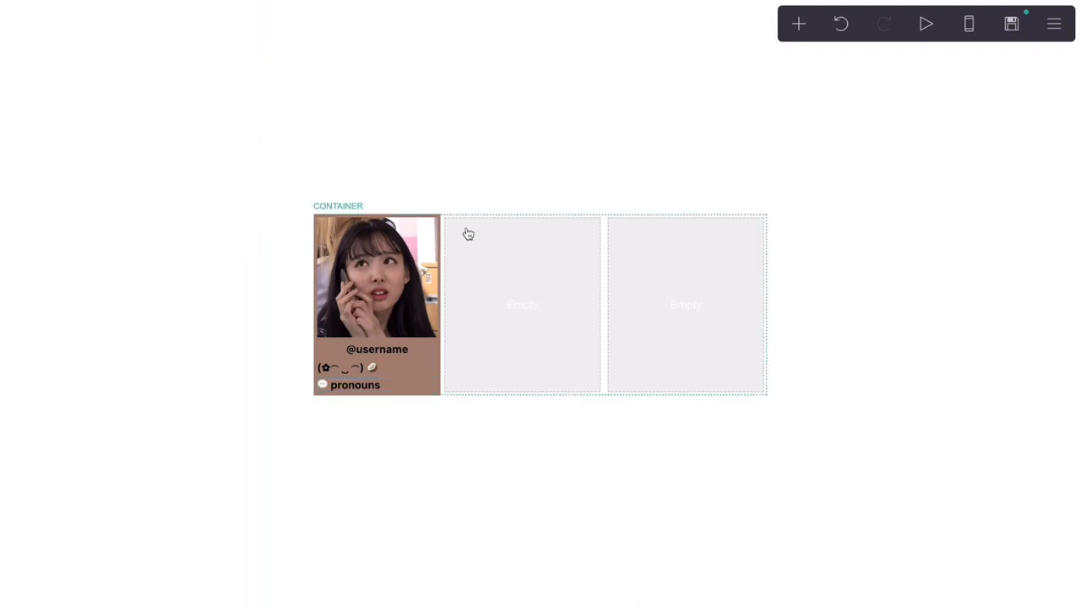
Add a Text element under 'pronouns' in the profile card and center-align it
{"action": "left_click", "coordinate": [797, 20]}
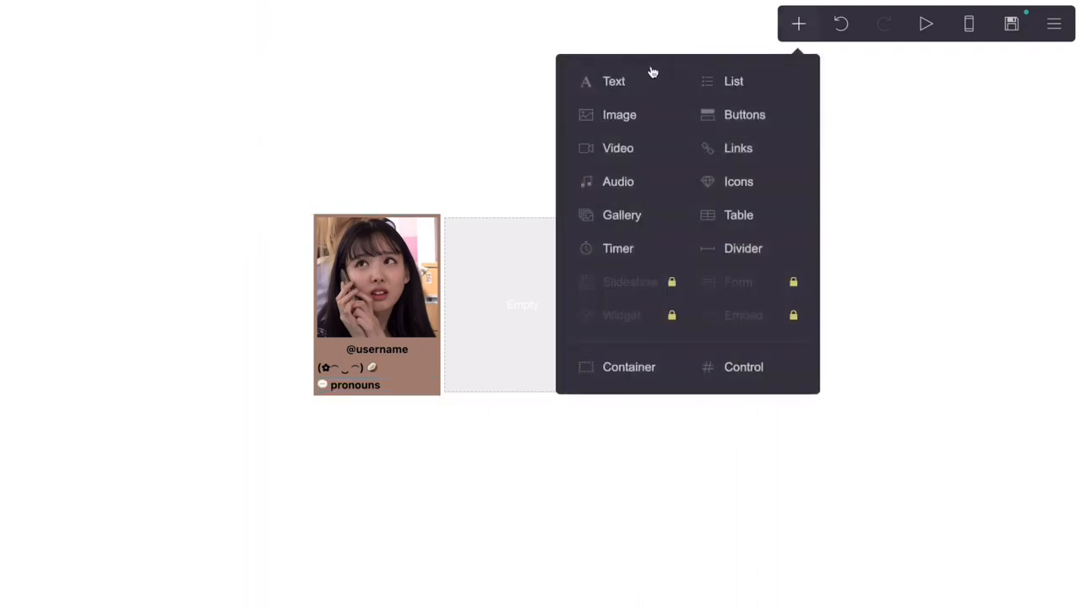
{"action": "left_click", "coordinate": [614, 80]}
{"action": "left_click_drag", "start_coordinate": [391, 397], "coordinate": [391, 385]}
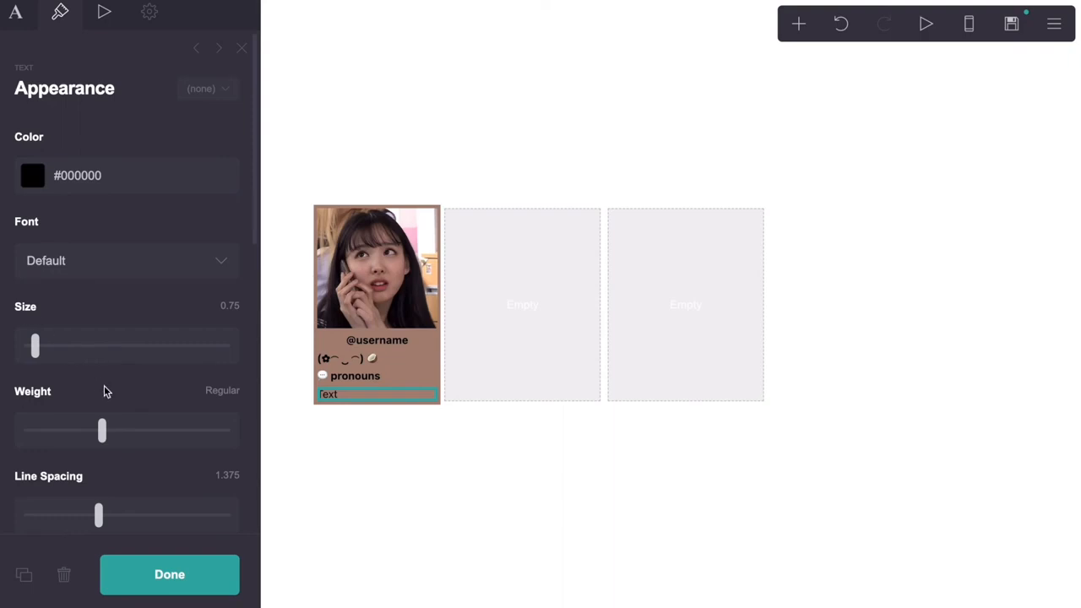
{"action": "scroll", "coordinate": [106, 391], "scroll_direction": "down", "scroll_amount": 2}
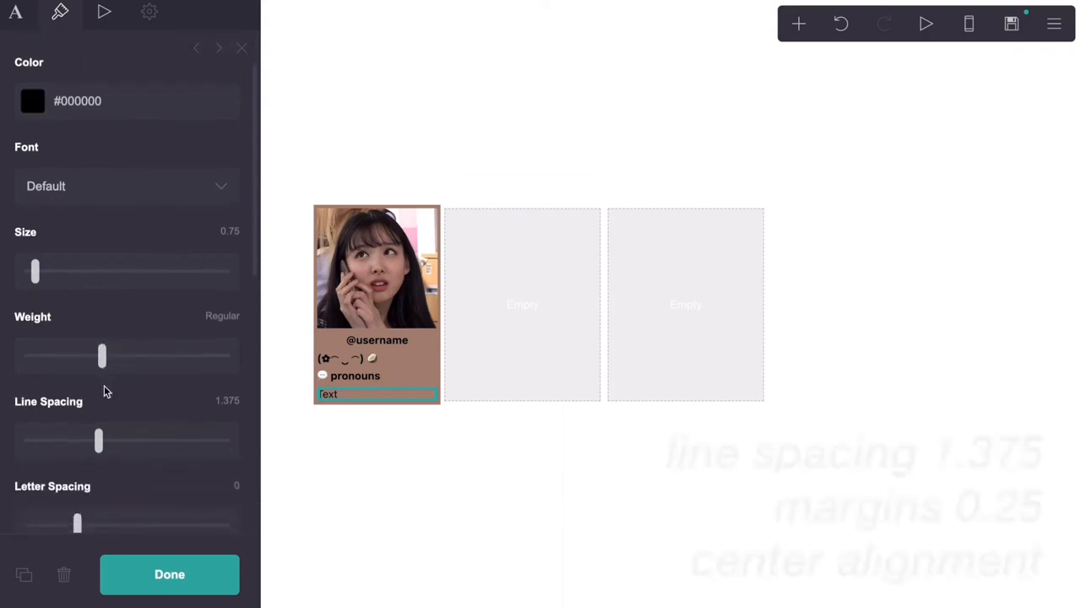
{"action": "scroll", "coordinate": [105, 391], "scroll_direction": "down", "scroll_amount": 1}
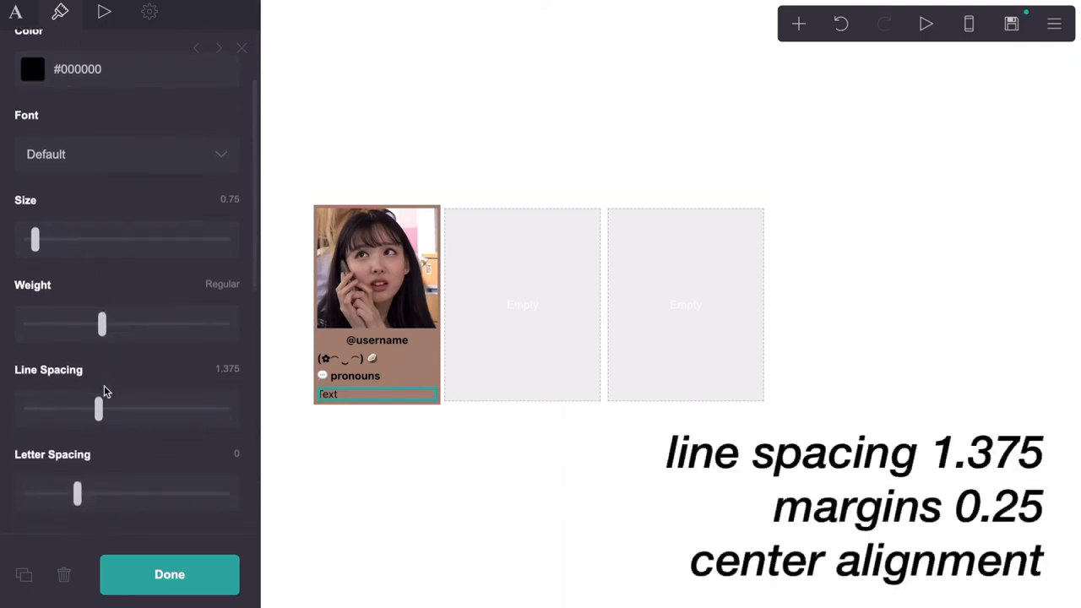
{"action": "scroll", "coordinate": [103, 391], "scroll_direction": "down", "scroll_amount": 4}
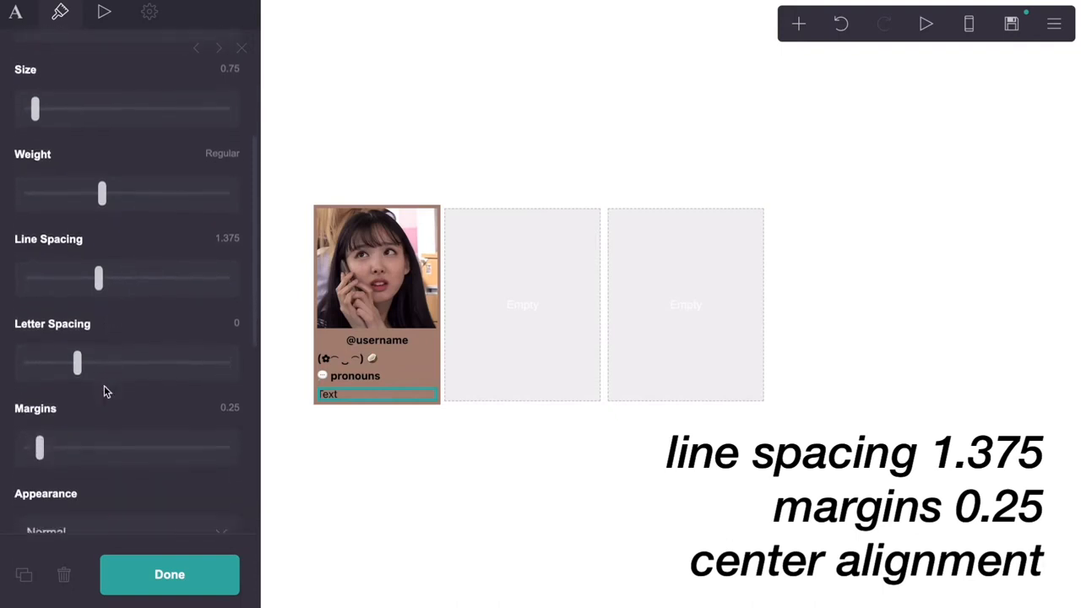
{"action": "scroll", "coordinate": [105, 391], "scroll_direction": "down", "scroll_amount": 2}
{"action": "scroll", "coordinate": [106, 390], "scroll_direction": "down", "scroll_amount": 2}
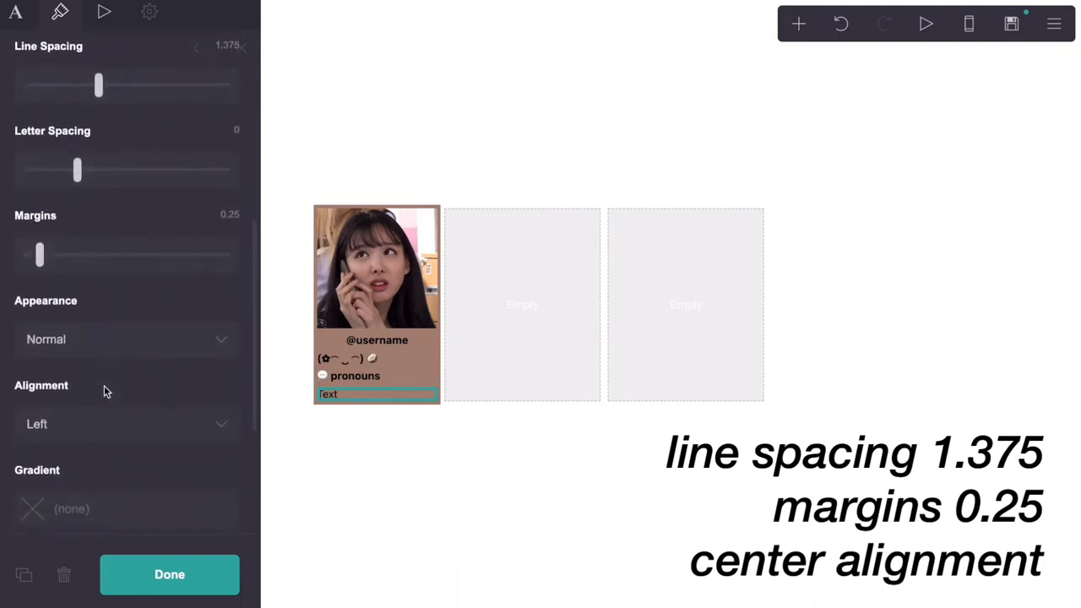
{"action": "left_click", "coordinate": [104, 386]}
{"action": "left_click", "coordinate": [104, 409]}
{"action": "scroll", "coordinate": [118, 356], "scroll_direction": "down", "scroll_amount": 3}
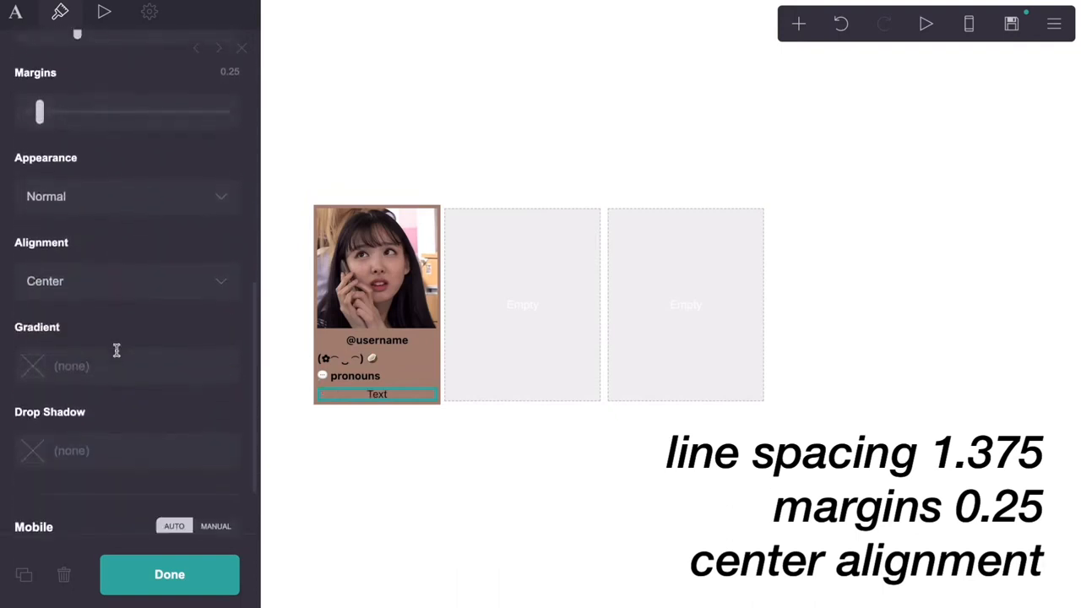
{"action": "scroll", "coordinate": [118, 356], "scroll_direction": "up", "scroll_amount": 8}
{"action": "scroll", "coordinate": [118, 356], "scroll_direction": "up", "scroll_amount": 1}
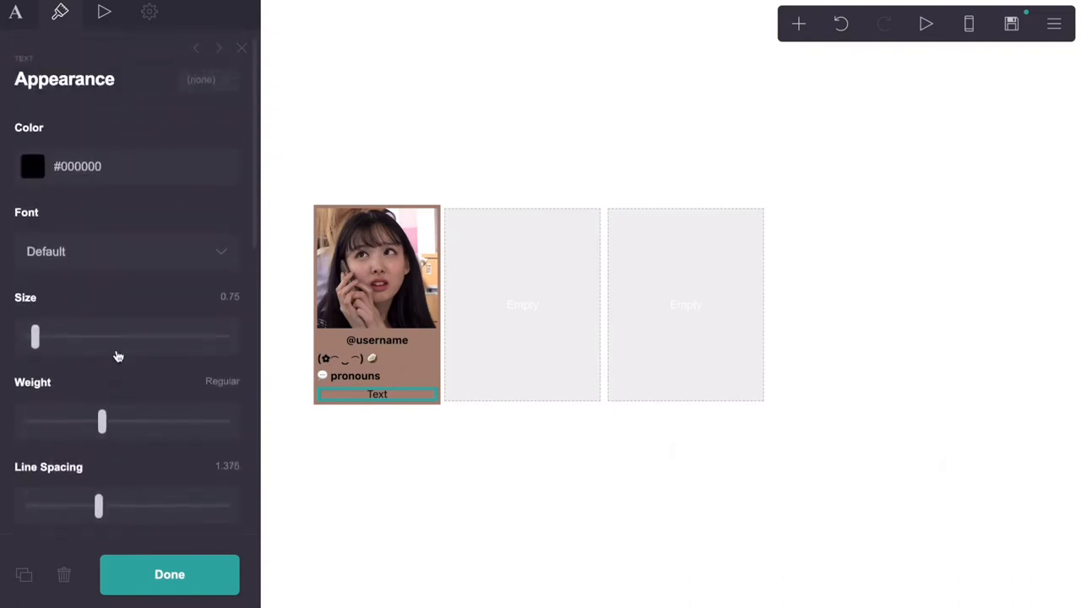
Replace the placeholder wording with four [link](url) entries reading 'link link link link'
{"action": "left_click", "coordinate": [17, 15]}
{"action": "left_click", "coordinate": [64, 134]}
{"action": "key", "text": "ctrl+a"}
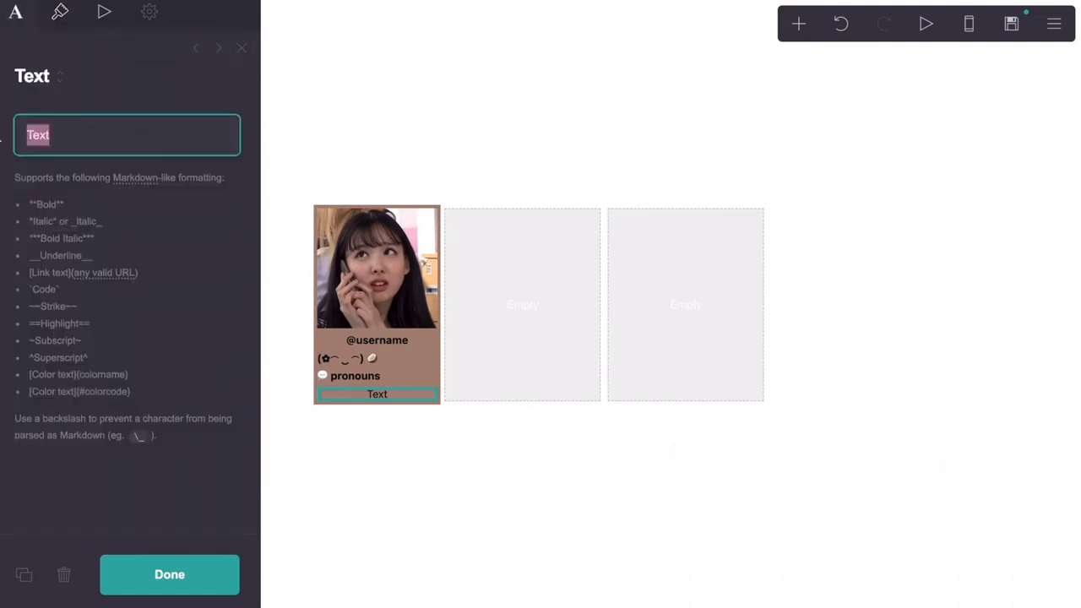
{"action": "key", "text": "BackSpace"}
{"action": "type", "text": "[link]"}
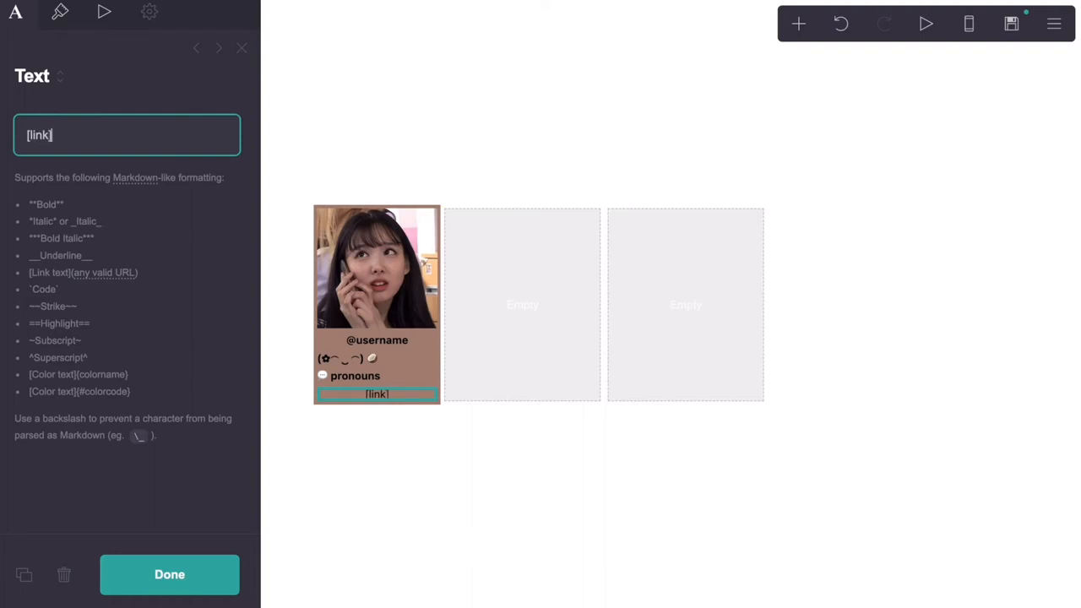
{"action": "type", "text": "(url)"}
{"action": "left_click_drag", "start_coordinate": [68, 135], "coordinate": [21, 138]}
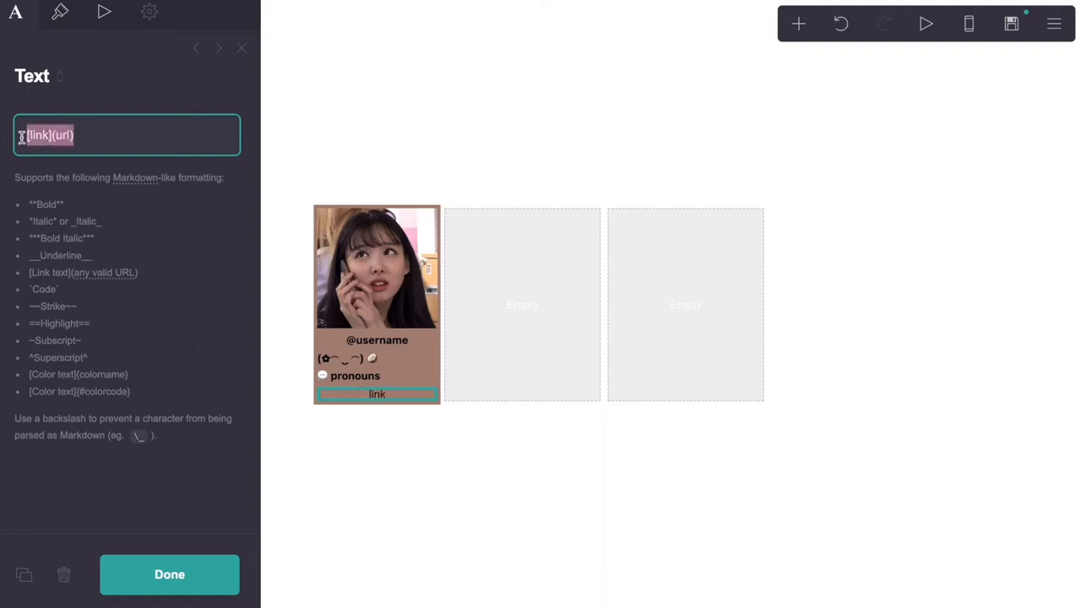
{"action": "key", "text": "ctrl+c"}
{"action": "left_click", "coordinate": [118, 135]}
{"action": "key", "text": "ctrl+v"}
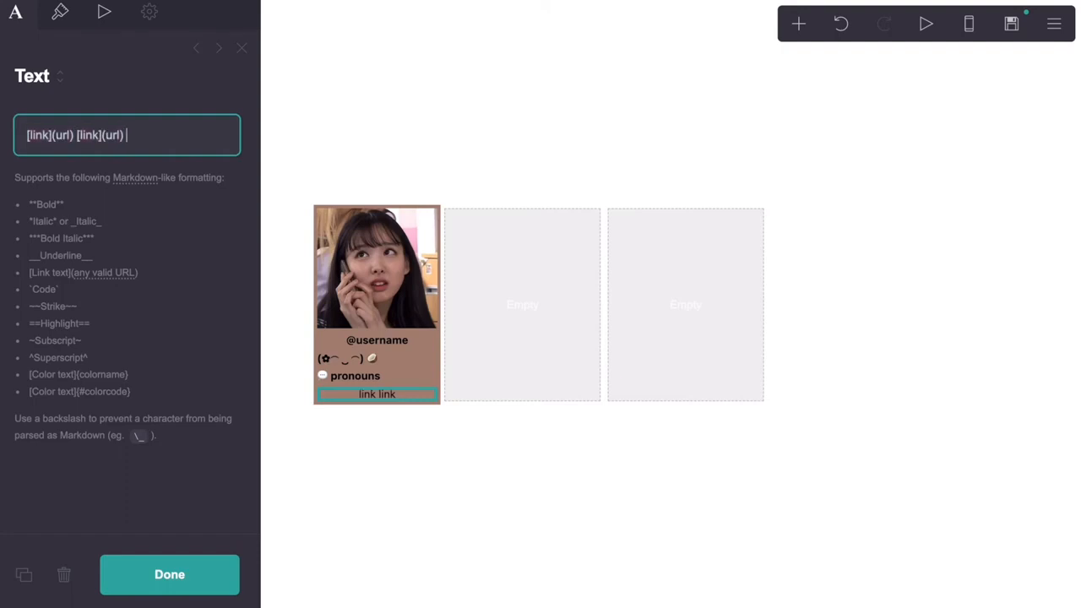
{"action": "key", "text": "ctrl+v"}
{"action": "key", "text": "ctrl+v"}
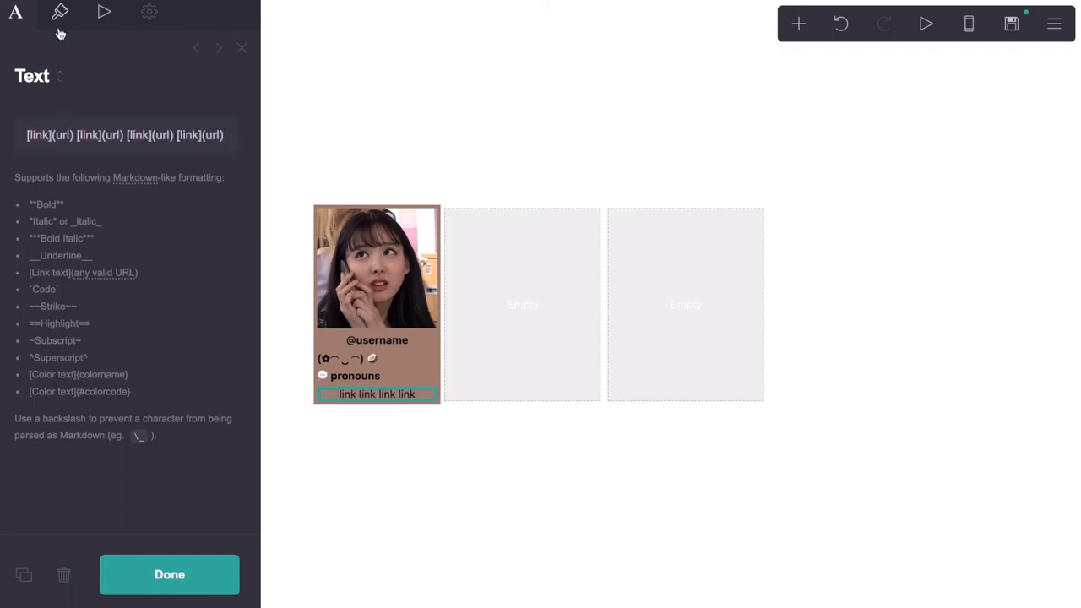
Set the link line's Link Style to Underlined
{"action": "left_click", "coordinate": [60, 15]}
{"action": "scroll", "coordinate": [109, 253], "scroll_direction": "down", "scroll_amount": 10}
{"action": "scroll", "coordinate": [108, 255], "scroll_direction": "down", "scroll_amount": 1}
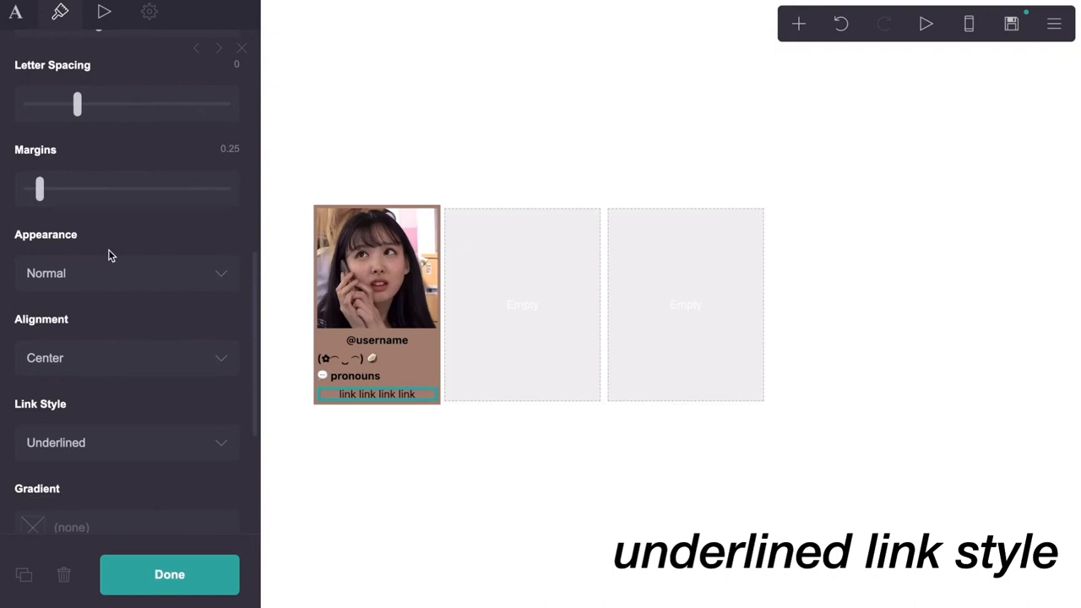
{"action": "scroll", "coordinate": [108, 250], "scroll_direction": "up", "scroll_amount": 10}
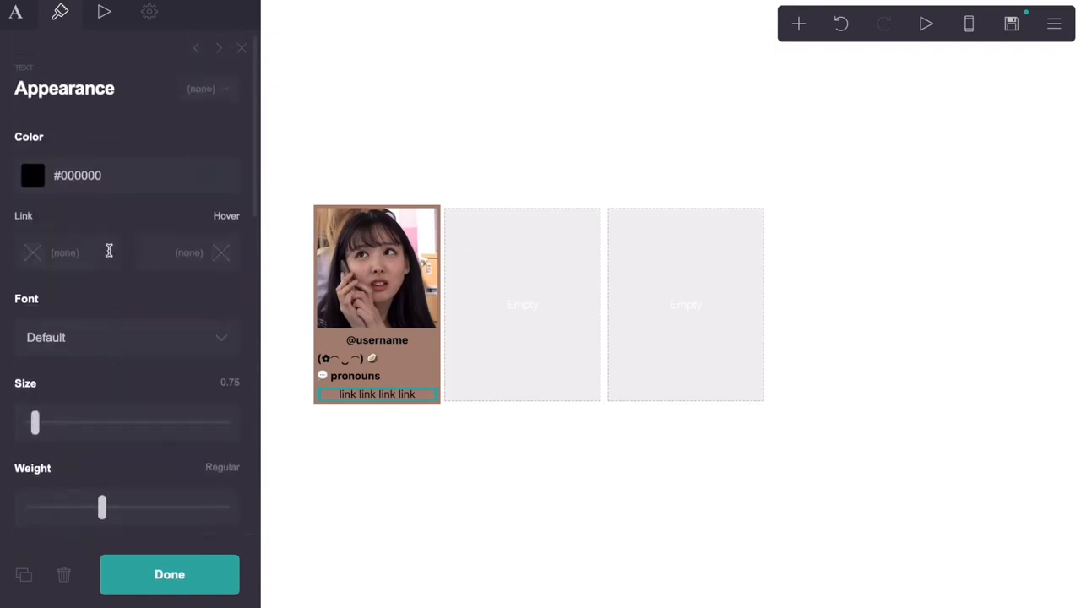
Select the three-column container and check the layout in the mobile preview
{"action": "left_click", "coordinate": [555, 222]}
{"action": "scroll", "coordinate": [146, 301], "scroll_direction": "down", "scroll_amount": 5}
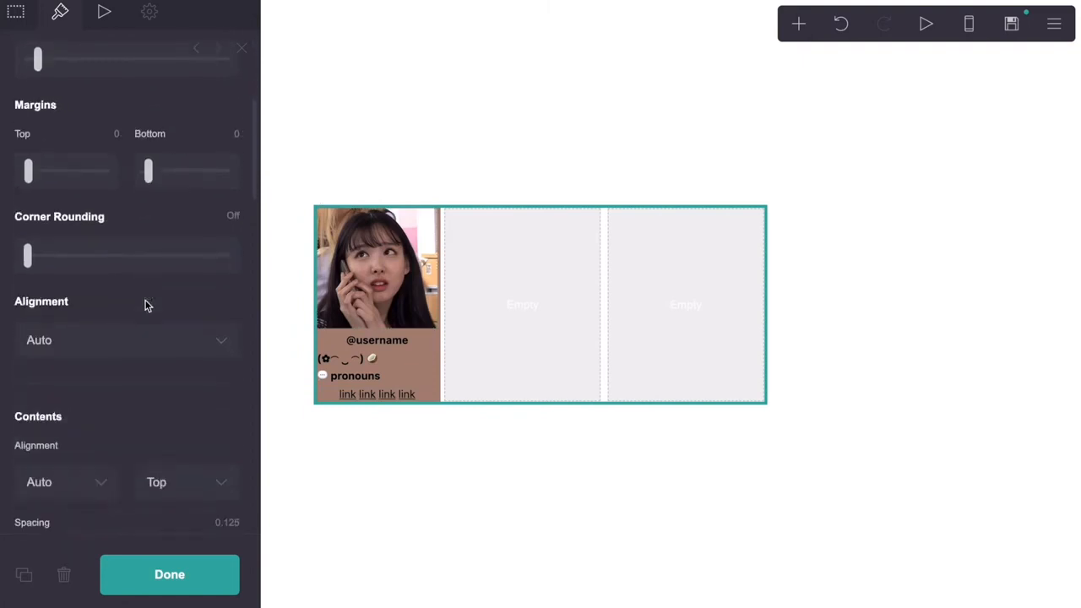
{"action": "scroll", "coordinate": [145, 301], "scroll_direction": "down", "scroll_amount": 12}
{"action": "scroll", "coordinate": [146, 304], "scroll_direction": "up", "scroll_amount": 18}
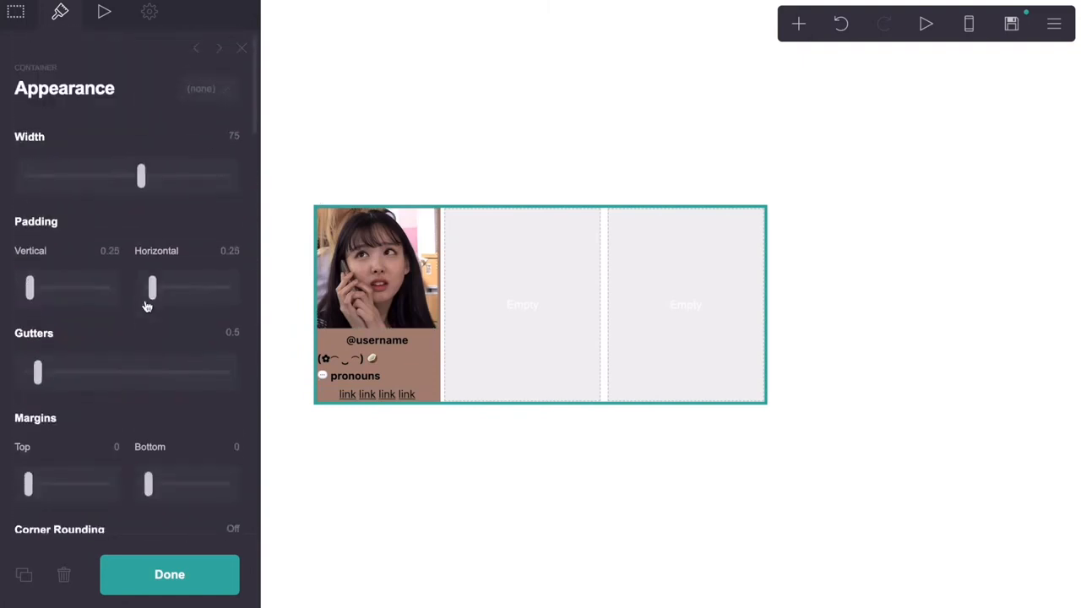
{"action": "left_click", "coordinate": [972, 27]}
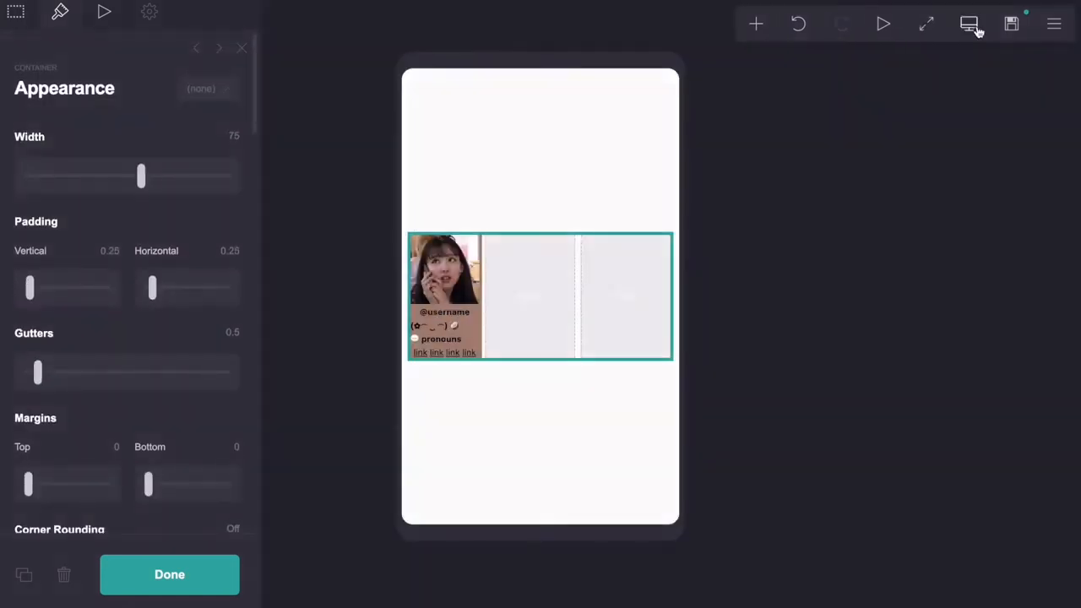
{"action": "left_click", "coordinate": [973, 27]}
{"action": "left_click", "coordinate": [798, 23]}
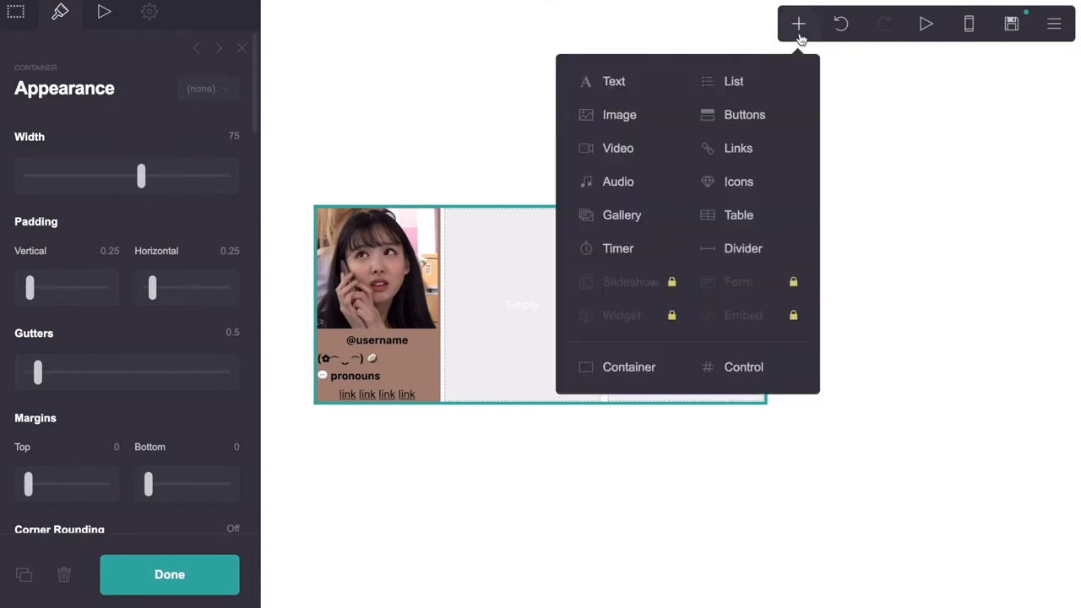
Insert a table in the profile card, clear its sample headings, and give it Grid style with 0.125 padding
{"action": "left_click", "coordinate": [747, 213]}
{"action": "left_click_drag", "start_coordinate": [67, 232], "coordinate": [15, 161]}
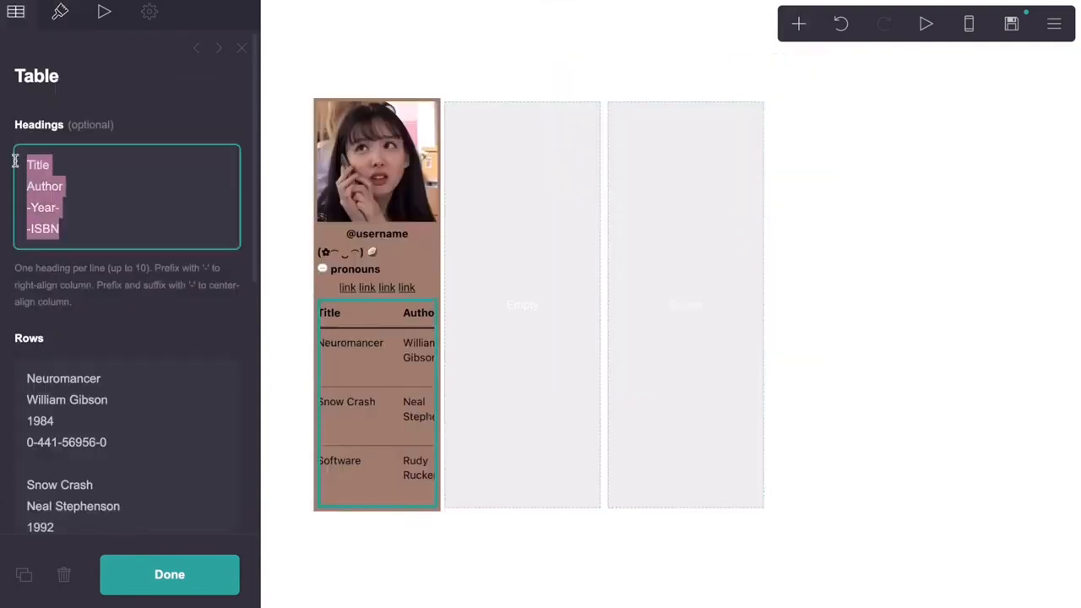
{"action": "key", "text": "BackSpace"}
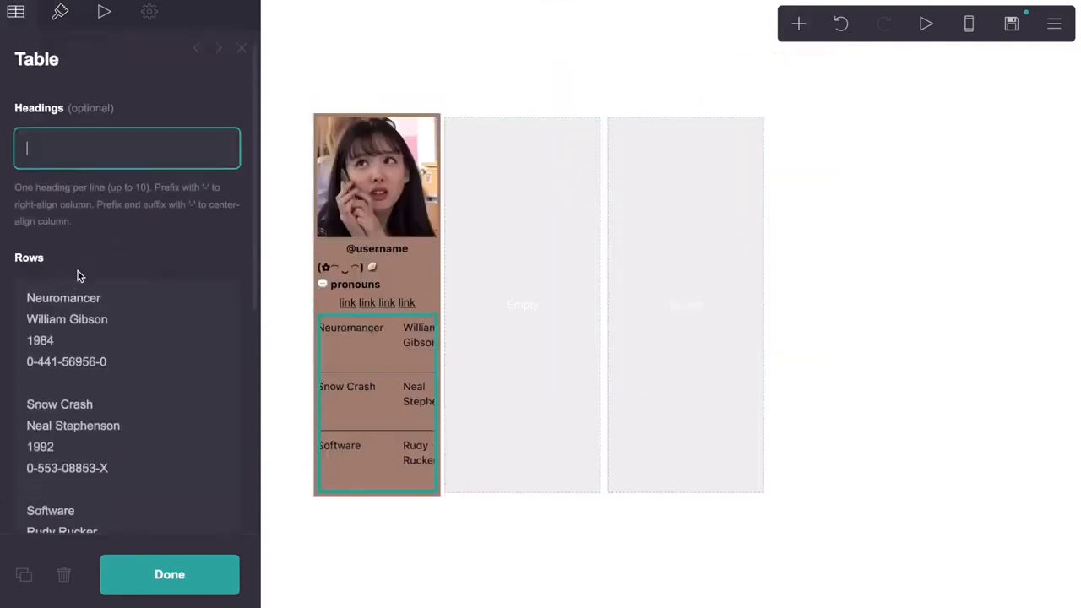
{"action": "left_click", "coordinate": [64, 19]}
{"action": "left_click", "coordinate": [63, 230]}
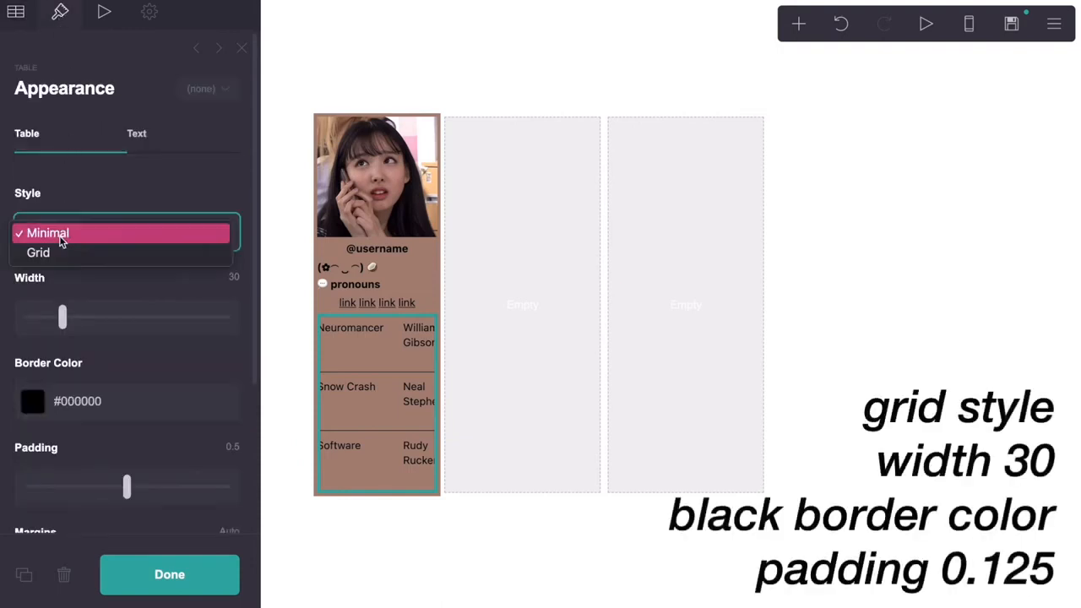
{"action": "left_click", "coordinate": [60, 255]}
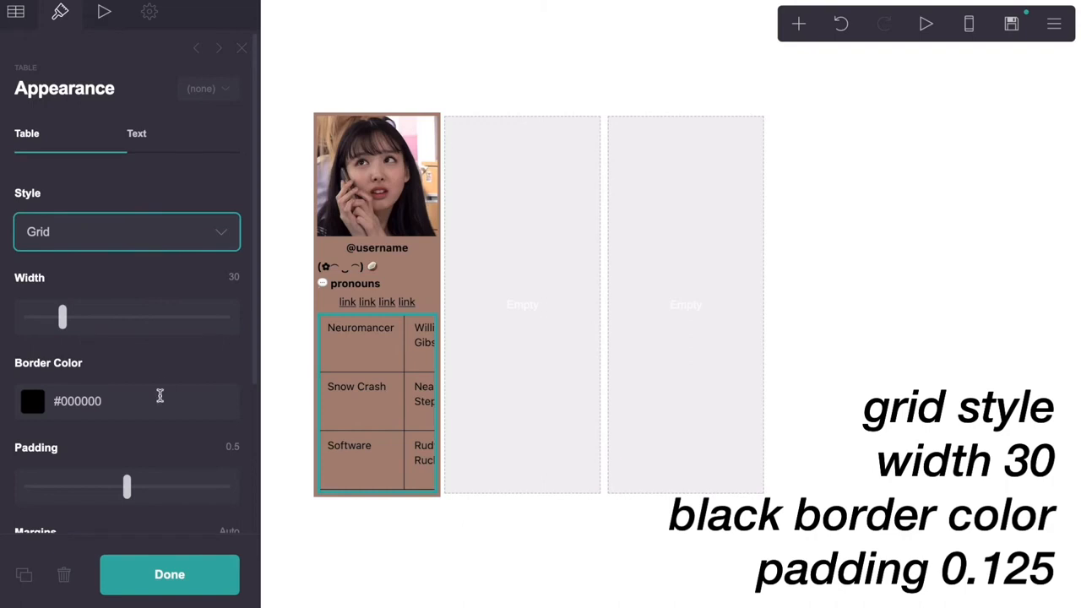
{"action": "scroll", "coordinate": [159, 397], "scroll_direction": "down", "scroll_amount": 3}
{"action": "left_click", "coordinate": [230, 300]}
{"action": "key", "text": "BackSpace"}
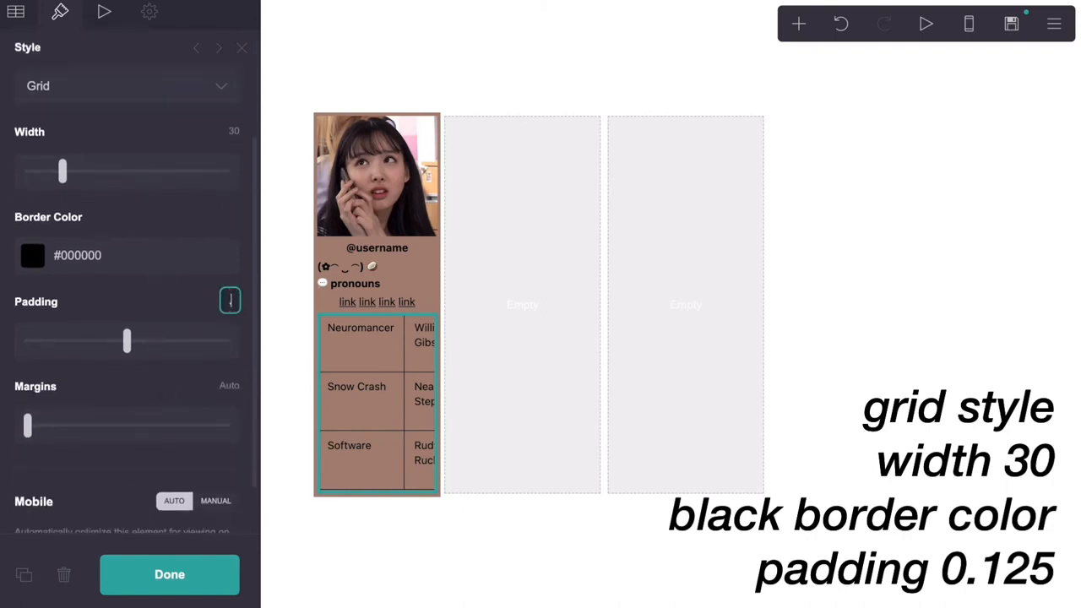
{"action": "type", "text": ".125"}
{"action": "key", "text": "Return"}
{"action": "scroll", "coordinate": [173, 279], "scroll_direction": "up", "scroll_amount": 3}
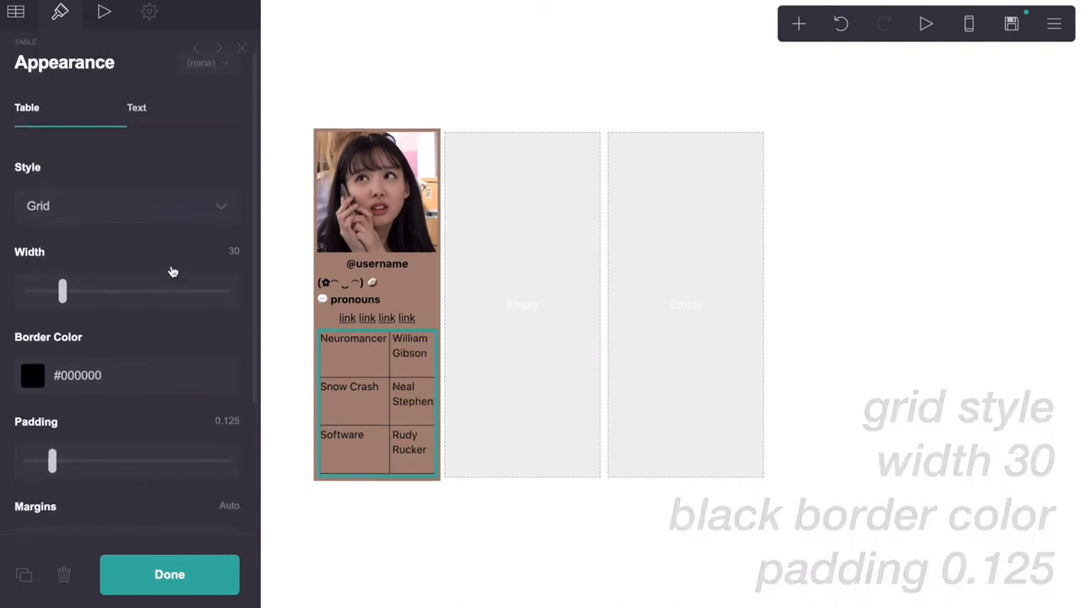
Set the table text size to 0.625 and keep its alignment on Auto
{"action": "left_click", "coordinate": [165, 118]}
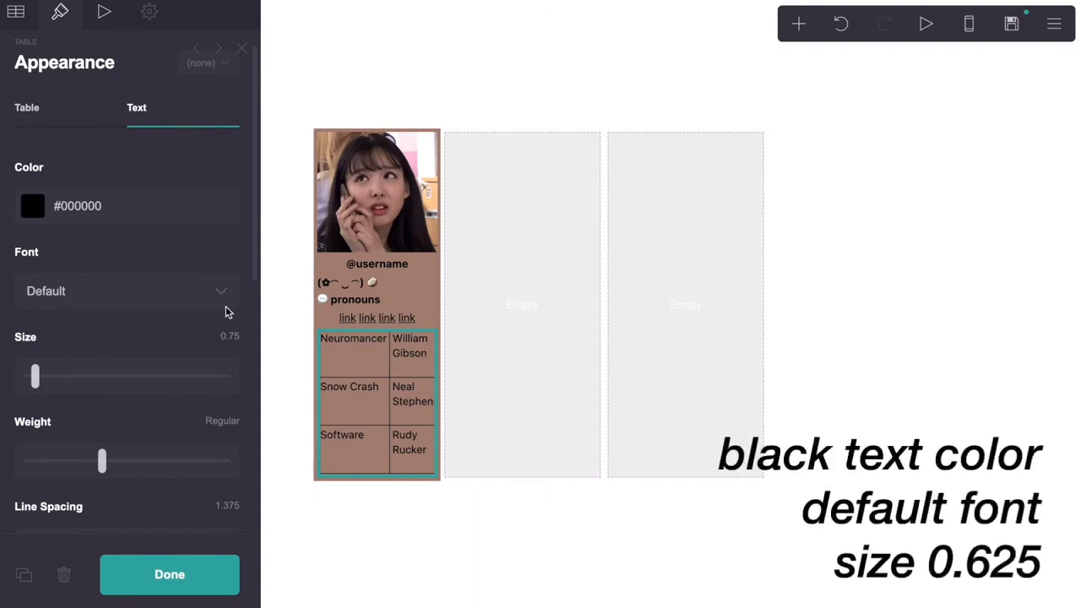
{"action": "left_click", "coordinate": [227, 335]}
{"action": "key", "text": "BackSpace"}
{"action": "type", "text": ".625"}
{"action": "key", "text": "Return"}
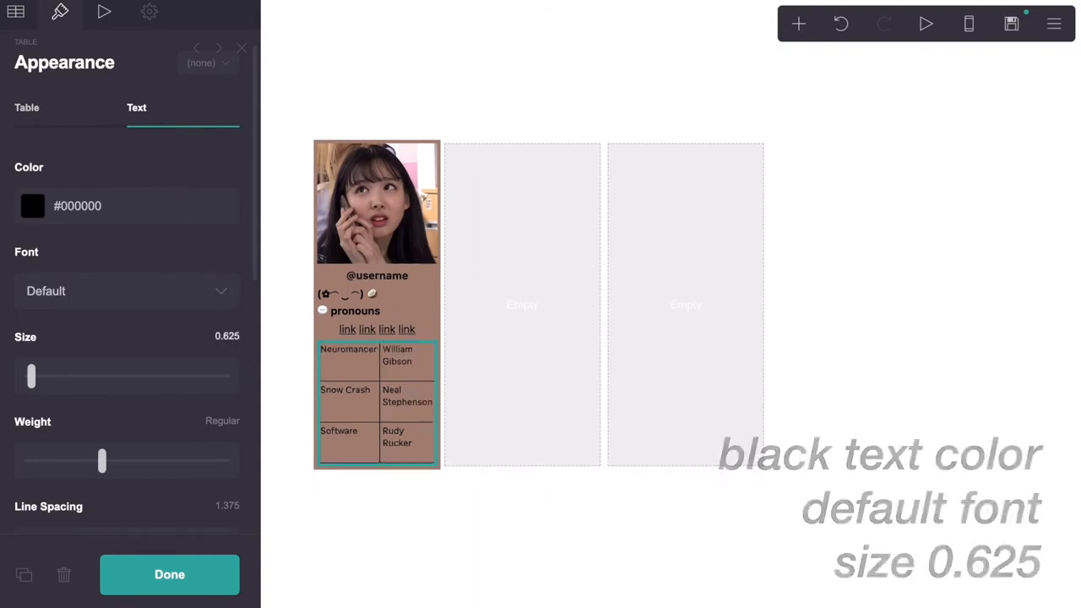
{"action": "scroll", "coordinate": [132, 372], "scroll_direction": "down", "scroll_amount": 1}
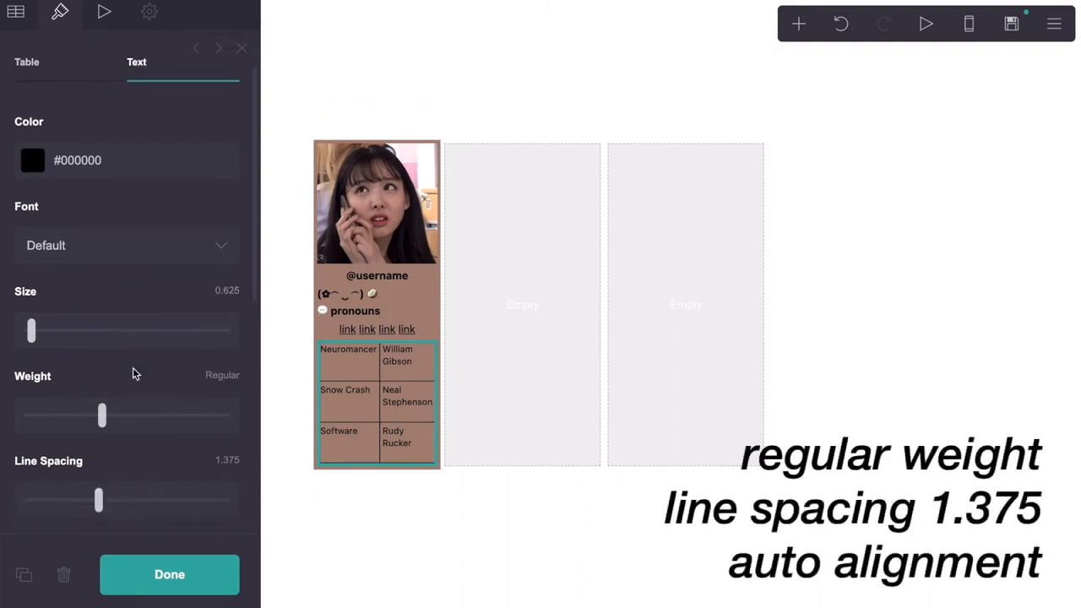
{"action": "scroll", "coordinate": [132, 372], "scroll_direction": "down", "scroll_amount": 4}
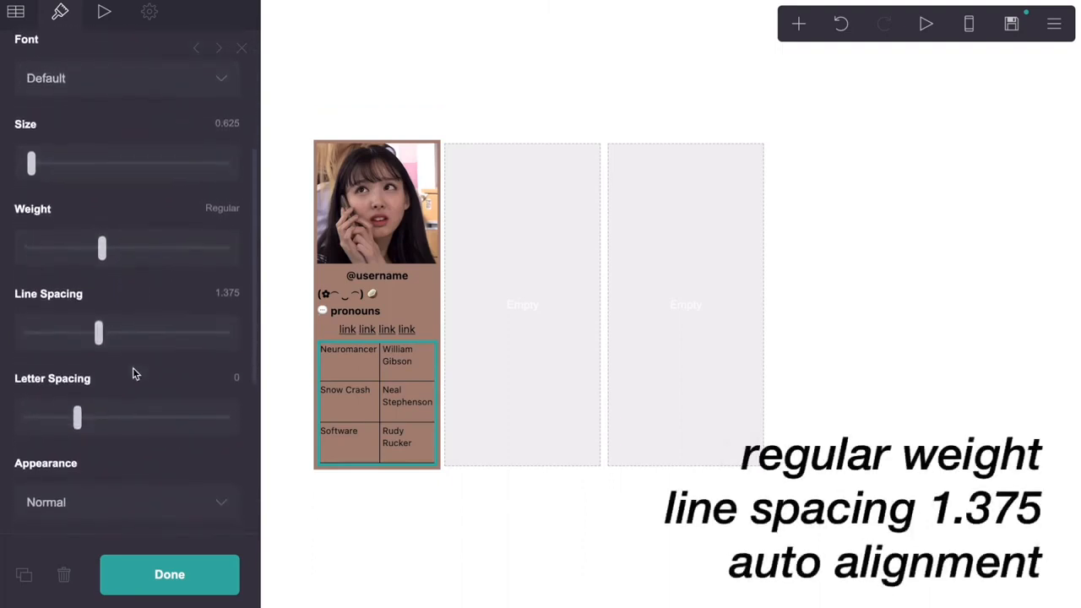
{"action": "scroll", "coordinate": [132, 373], "scroll_direction": "down", "scroll_amount": 5}
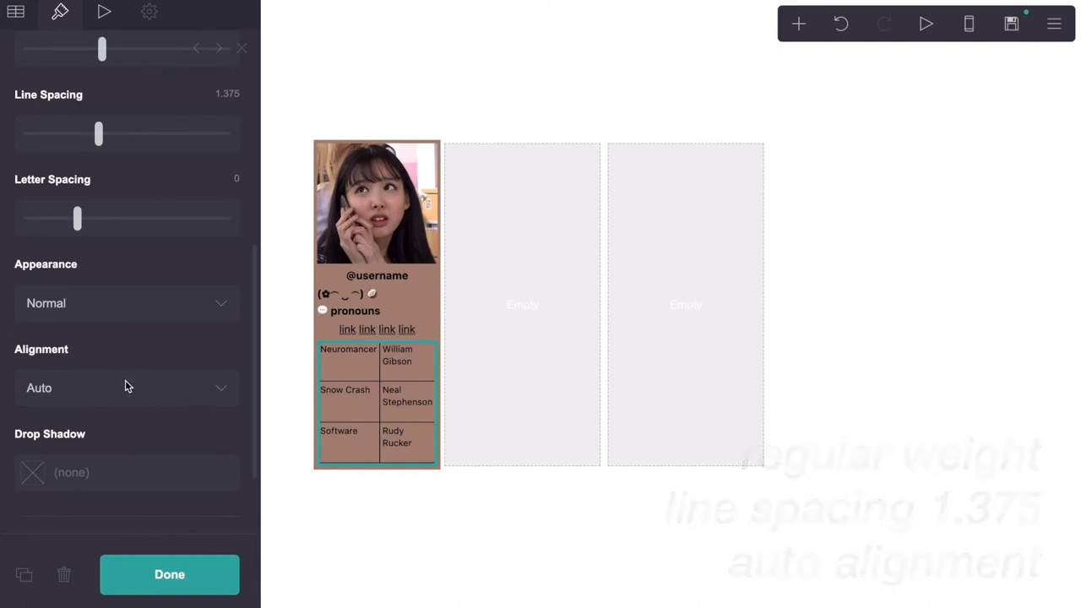
{"action": "left_click", "coordinate": [125, 382]}
{"action": "left_click", "coordinate": [123, 388]}
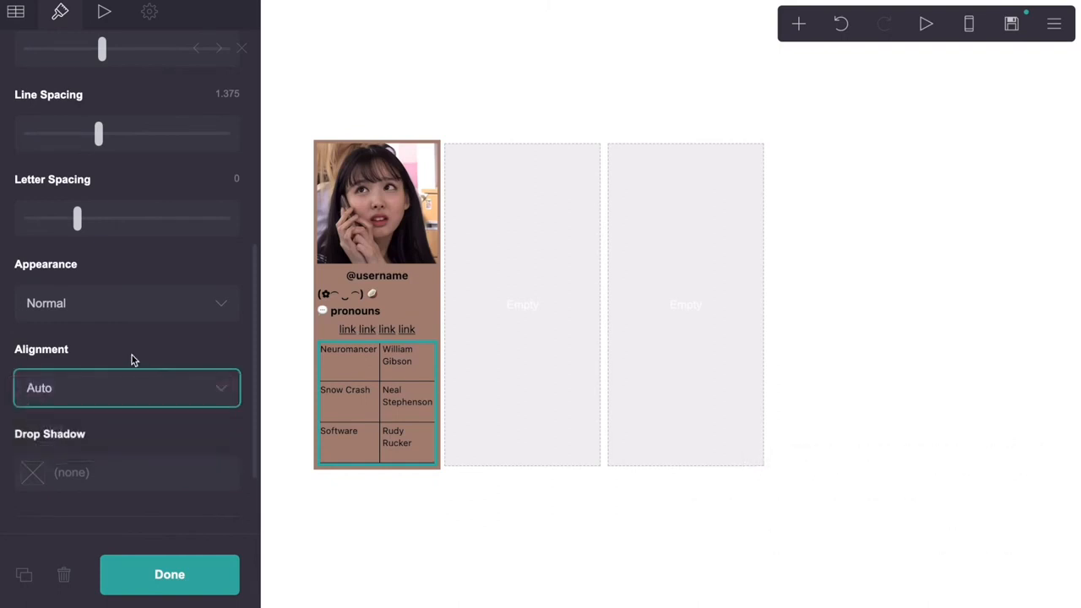
{"action": "scroll", "coordinate": [131, 358], "scroll_direction": "up", "scroll_amount": 11}
{"action": "left_click", "coordinate": [25, 14]}
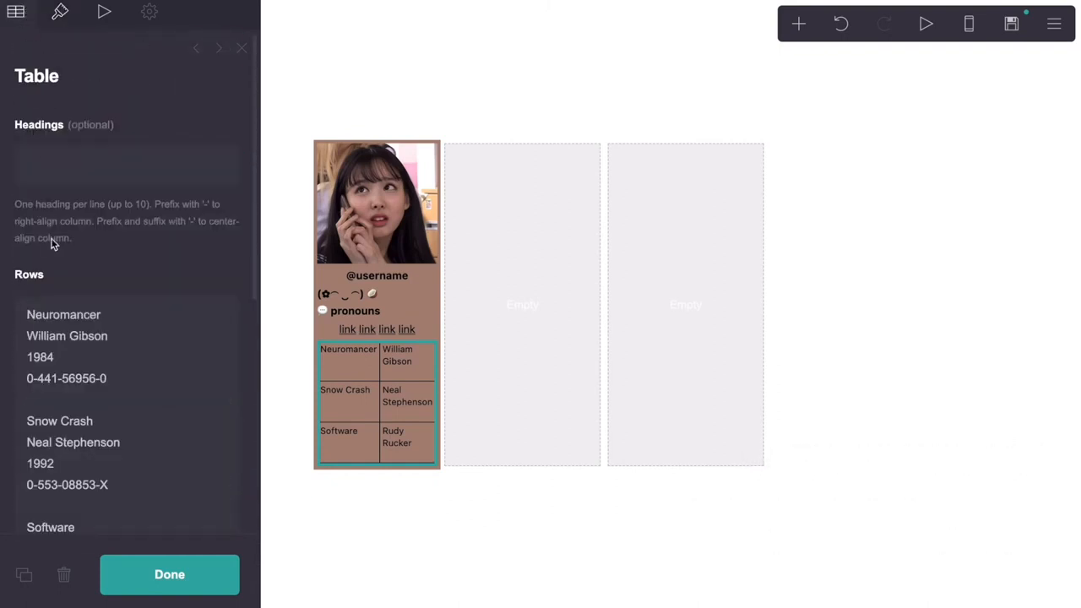
Replace the book rows with bold 'yes', a face emoji and repeated 'info' words, then duplicate the table
{"action": "scroll", "coordinate": [53, 241], "scroll_direction": "down", "scroll_amount": 4}
{"action": "left_click_drag", "start_coordinate": [34, 167], "coordinate": [137, 451]}
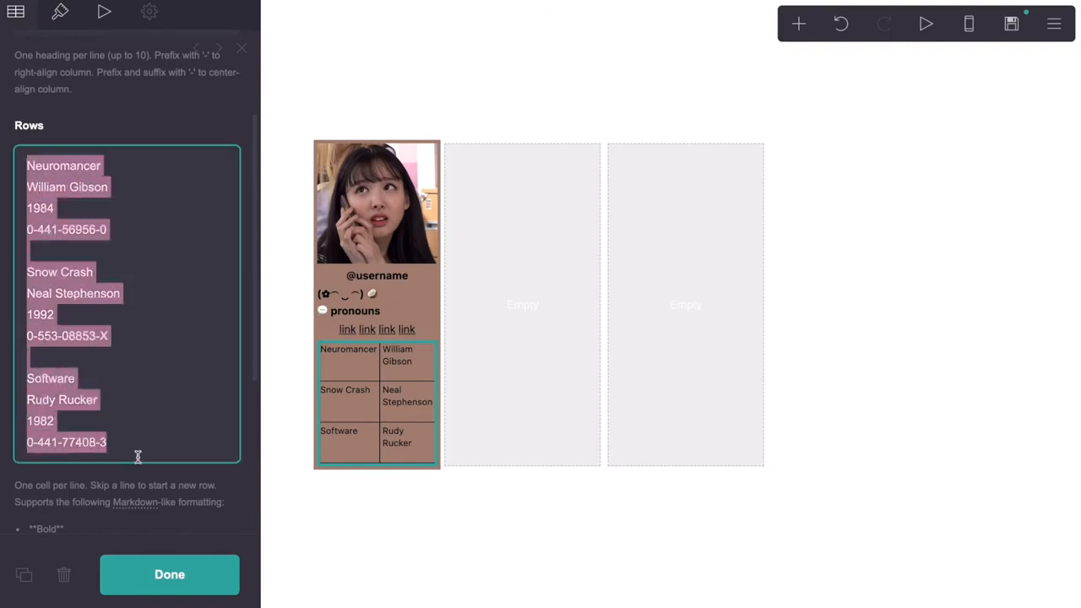
{"action": "key", "text": "BackSpace"}
{"action": "type", "text": "**"}
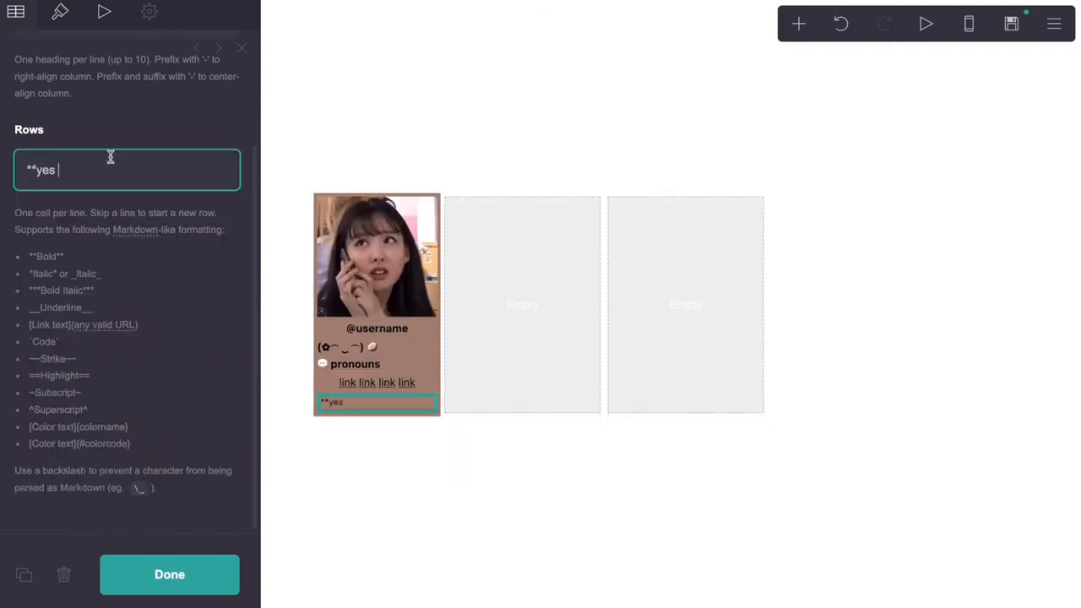
{"action": "scroll", "coordinate": [109, 186], "scroll_direction": "up", "scroll_amount": 3}
{"action": "right_click", "coordinate": [97, 332]}
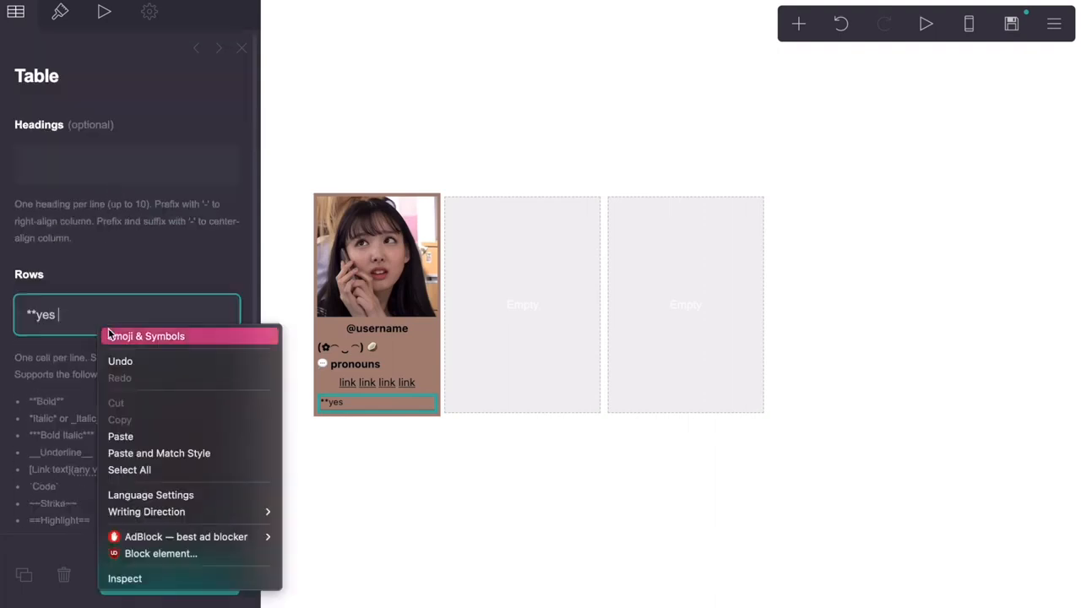
{"action": "left_click", "coordinate": [109, 334]}
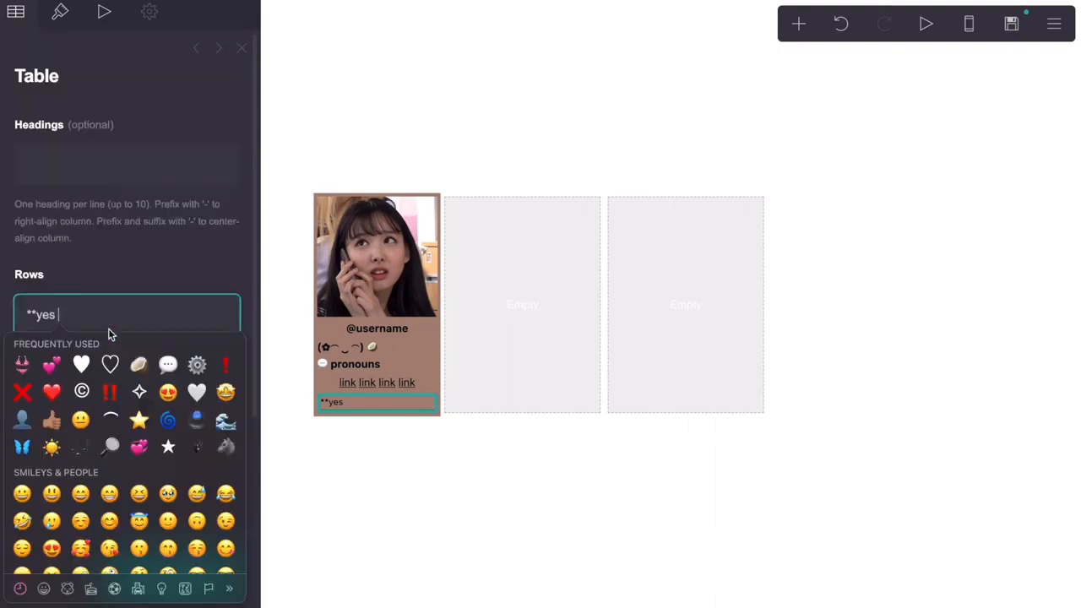
{"action": "left_click", "coordinate": [222, 396]}
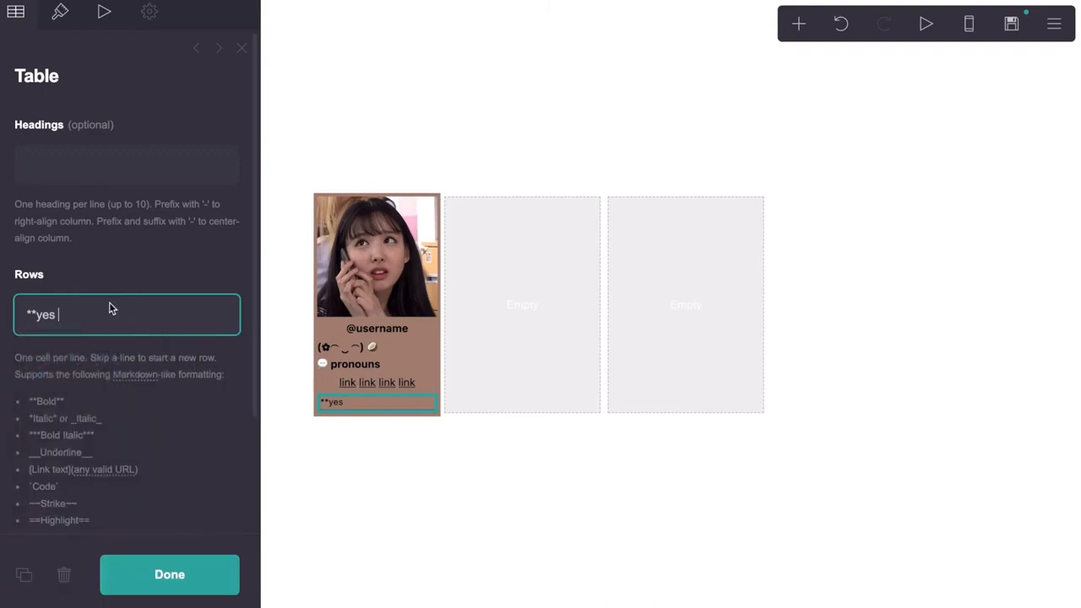
{"action": "type", "text": "** info info info info info info info"}
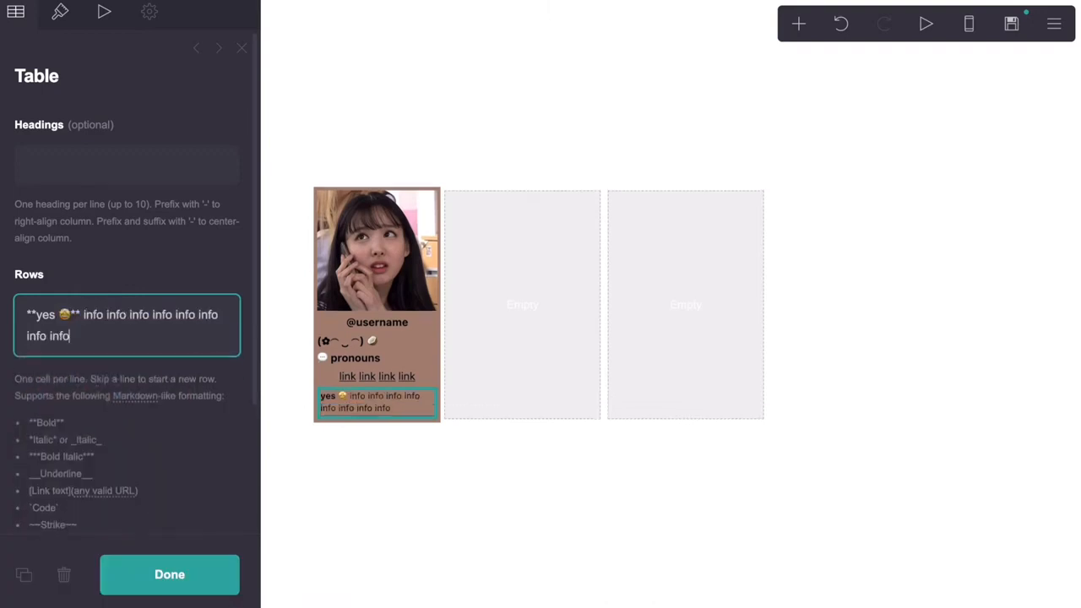
{"action": "left_click_drag", "start_coordinate": [76, 336], "coordinate": [78, 317]}
{"action": "key", "text": "ctrl+c"}
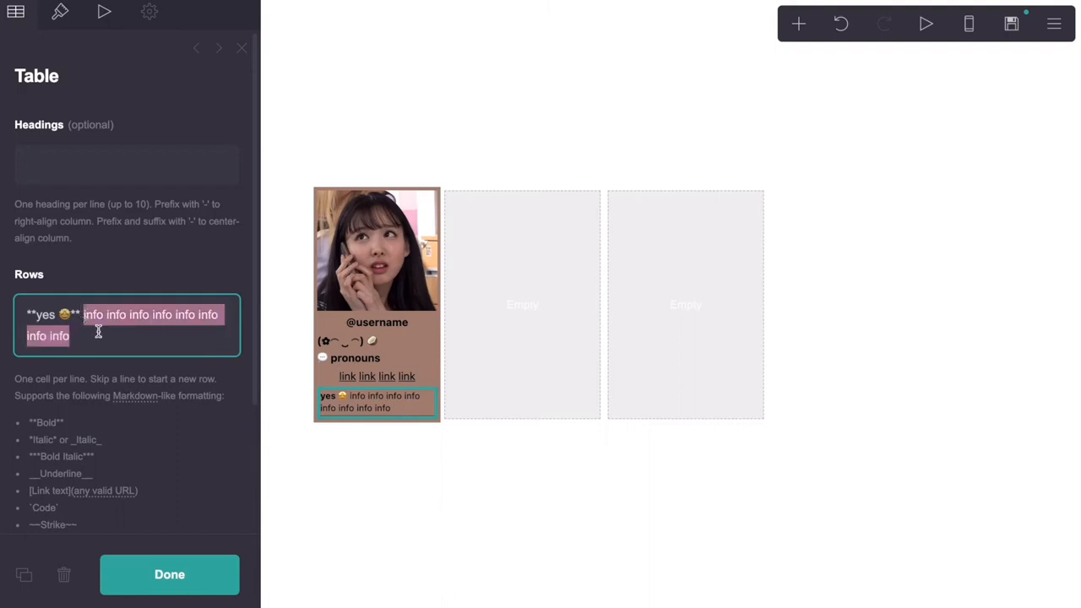
{"action": "key", "text": "Right"}
{"action": "key", "text": "ctrl+v"}
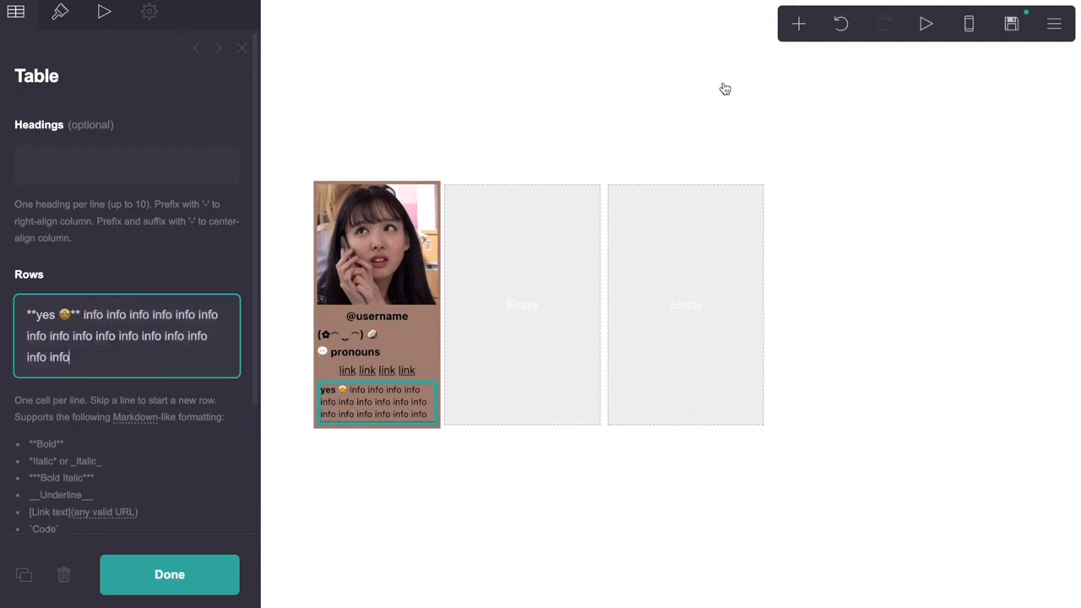
{"action": "left_click", "coordinate": [31, 571]}
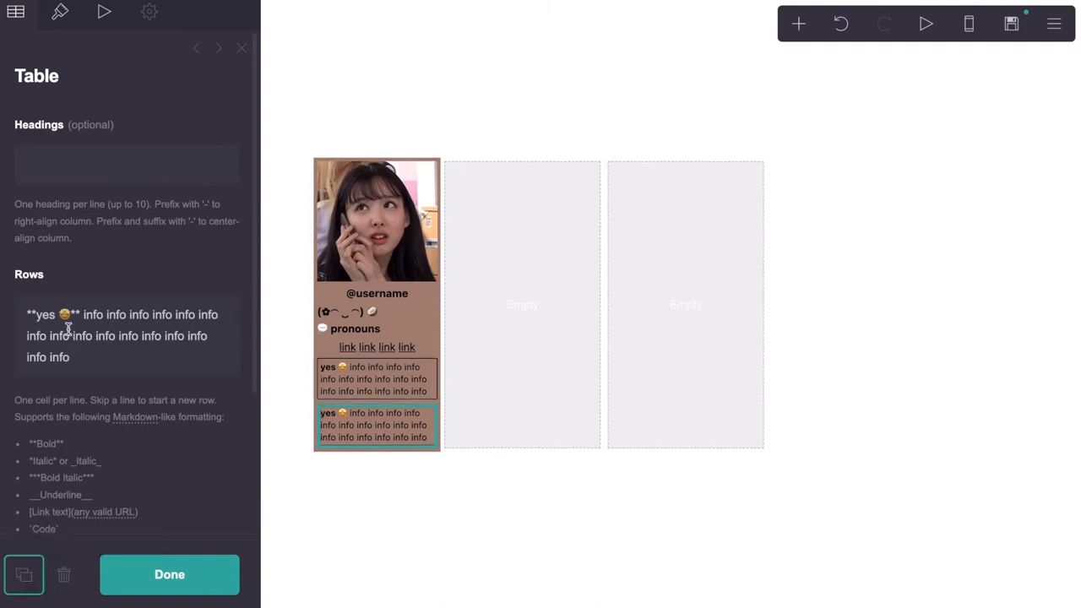
In the duplicated table, change 'yes' to 'no' and swap in a different face emoji
{"action": "left_click", "coordinate": [379, 440]}
{"action": "left_click", "coordinate": [379, 440]}
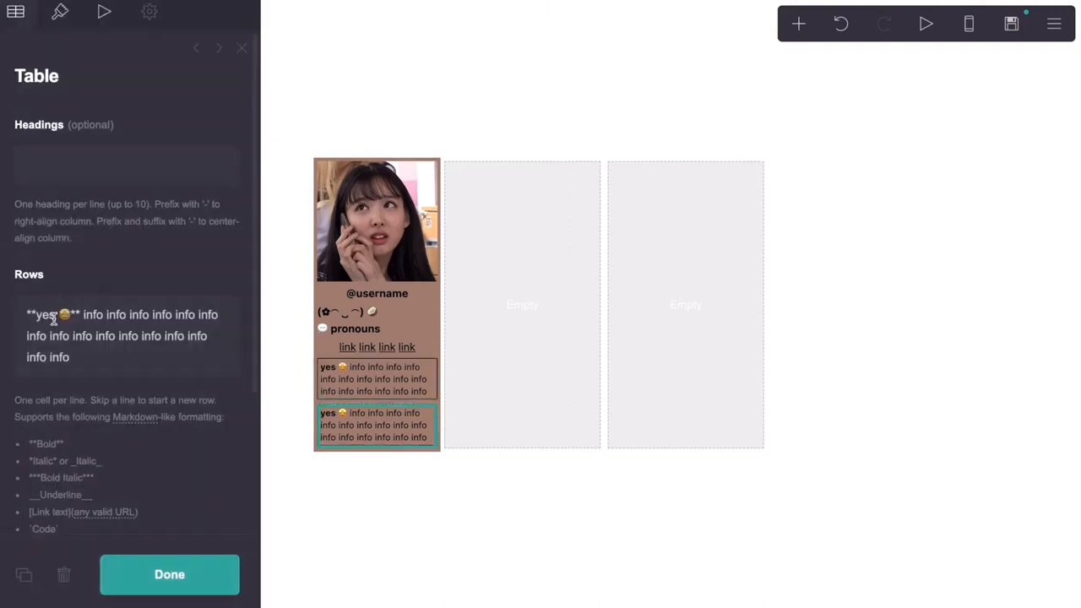
{"action": "left_click_drag", "start_coordinate": [55, 317], "coordinate": [43, 318]}
{"action": "type", "text": "no"}
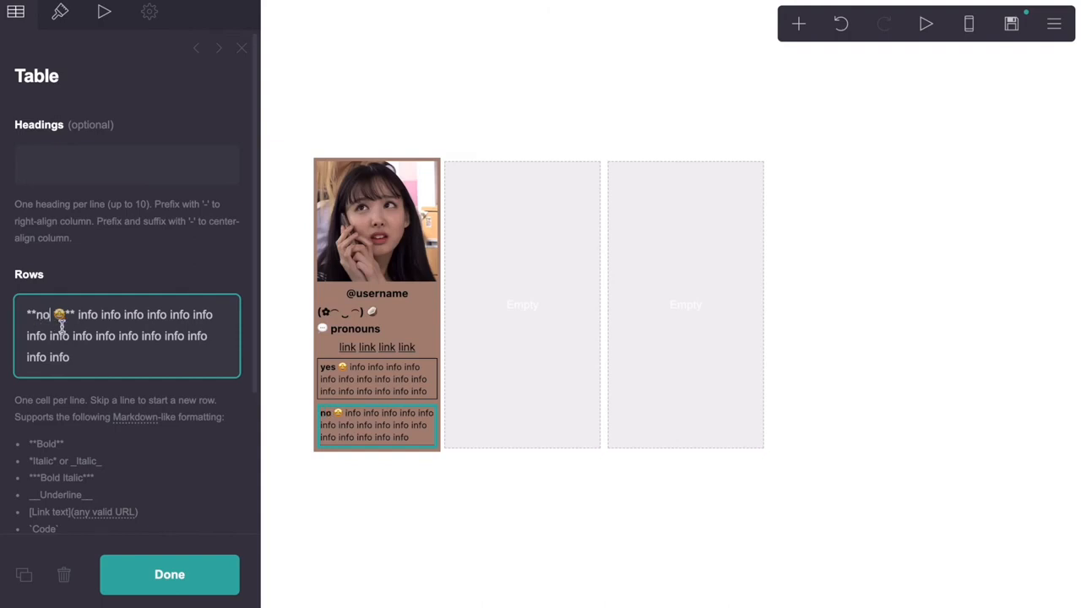
{"action": "double_click", "coordinate": [63, 318]}
{"action": "right_click", "coordinate": [62, 317]}
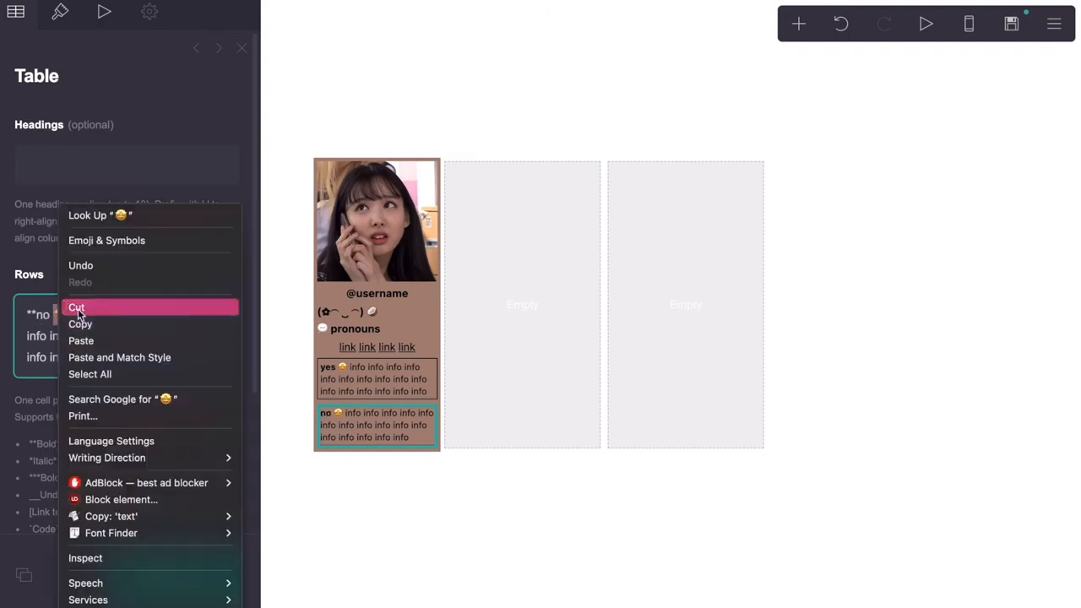
{"action": "left_click", "coordinate": [92, 247]}
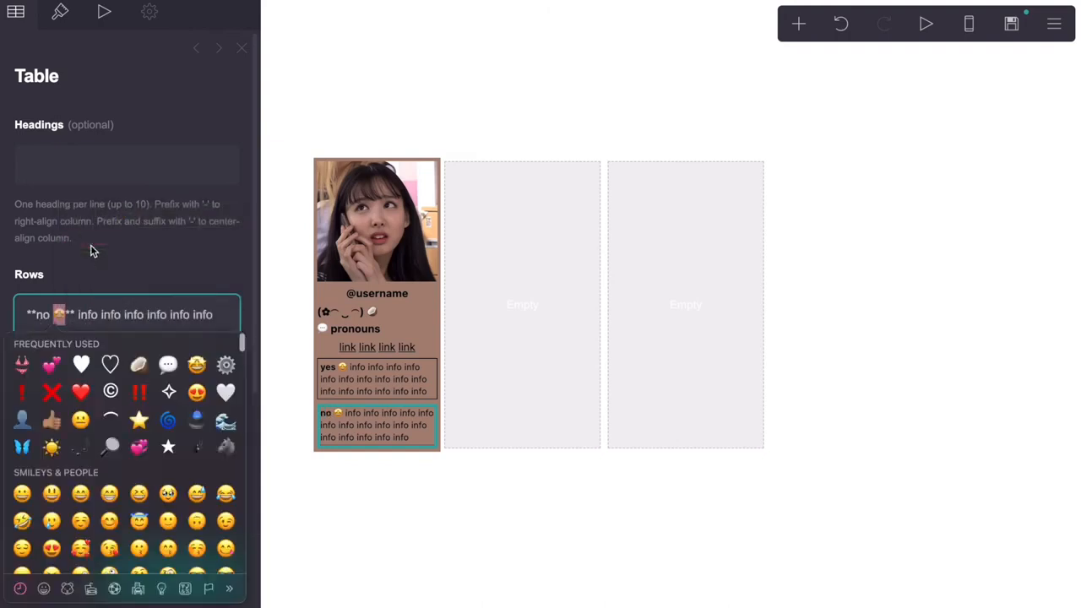
{"action": "left_click", "coordinate": [80, 419]}
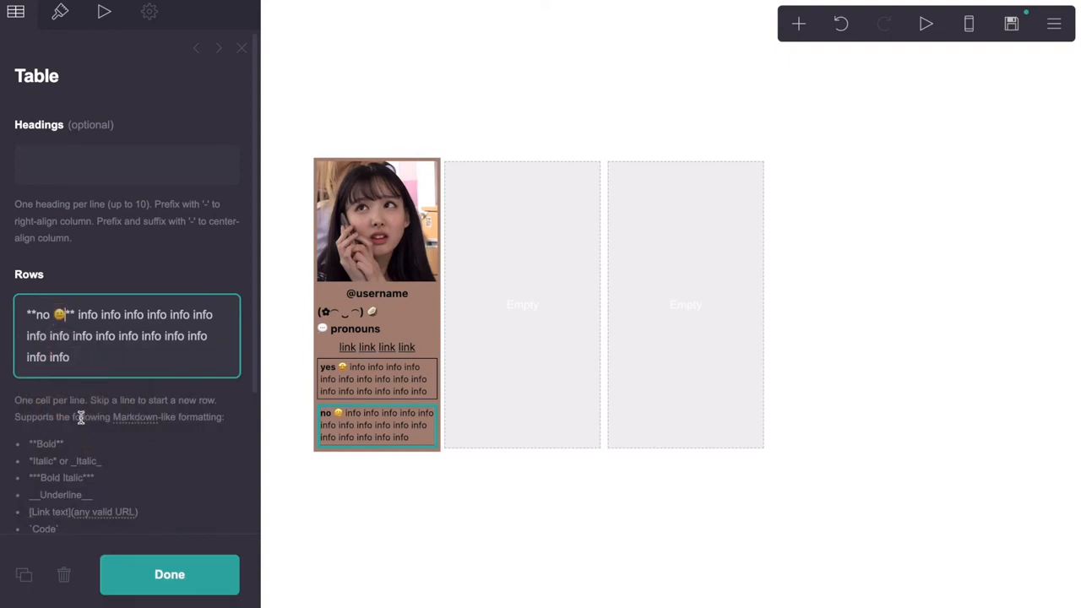
{"action": "left_click", "coordinate": [502, 385]}
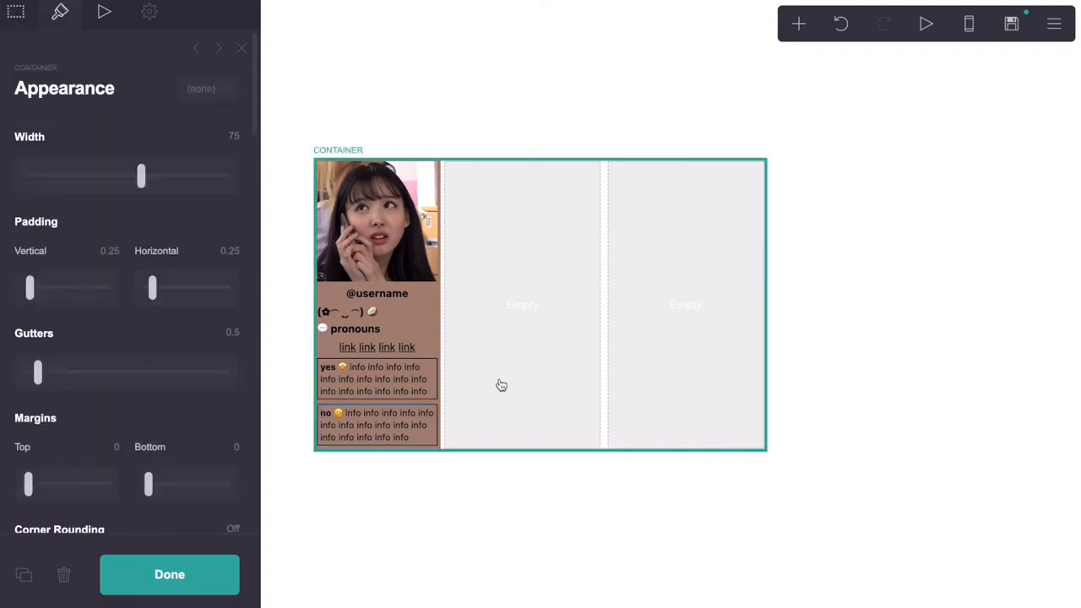
Add a new Text element at the top of the middle column
{"action": "left_click", "coordinate": [799, 26]}
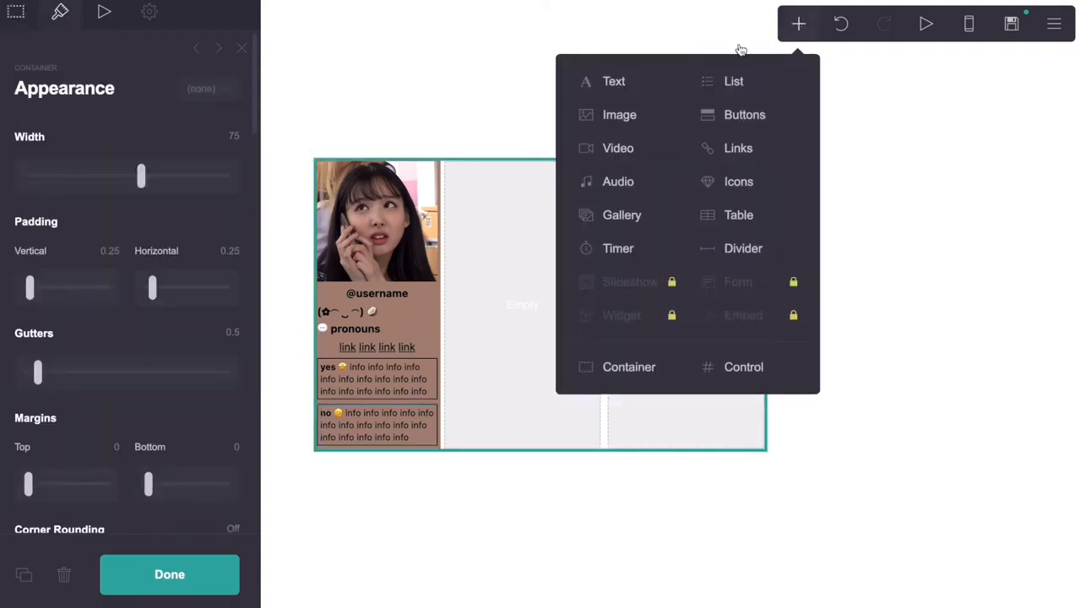
{"action": "left_click", "coordinate": [656, 77]}
{"action": "left_click_drag", "start_coordinate": [415, 456], "coordinate": [531, 292]}
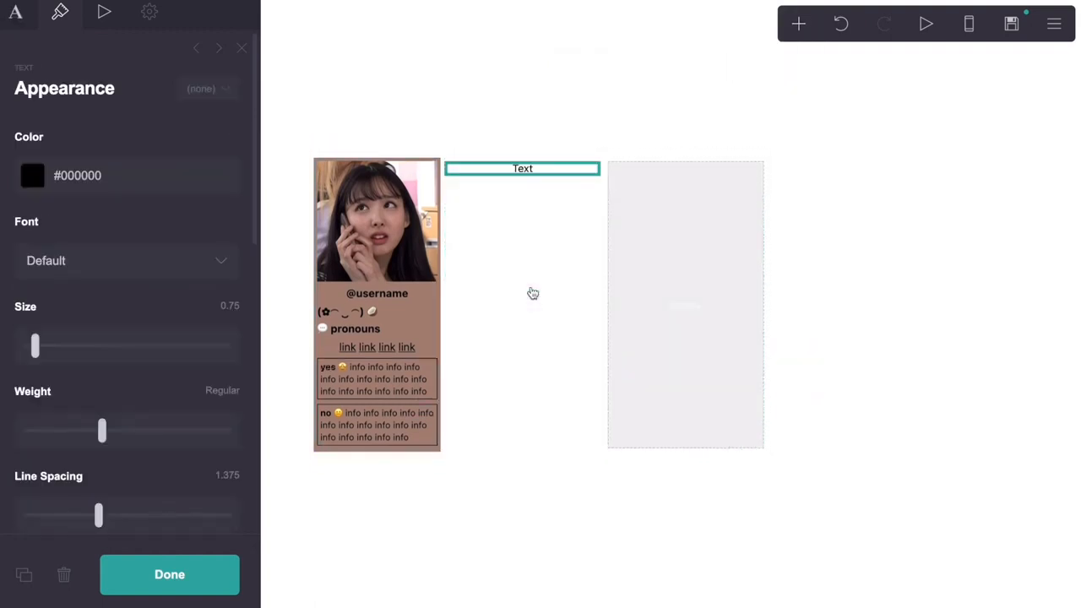
{"action": "left_click", "coordinate": [970, 24]}
{"action": "left_click", "coordinate": [970, 23]}
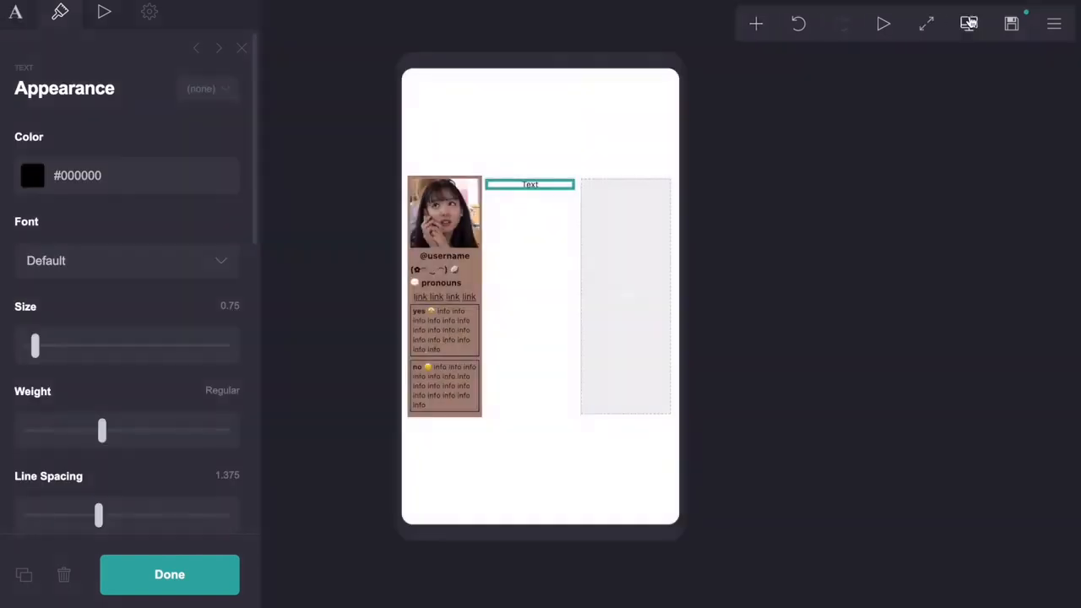
{"action": "left_click", "coordinate": [971, 24]}
{"action": "left_click", "coordinate": [969, 24]}
{"action": "left_click", "coordinate": [969, 23]}
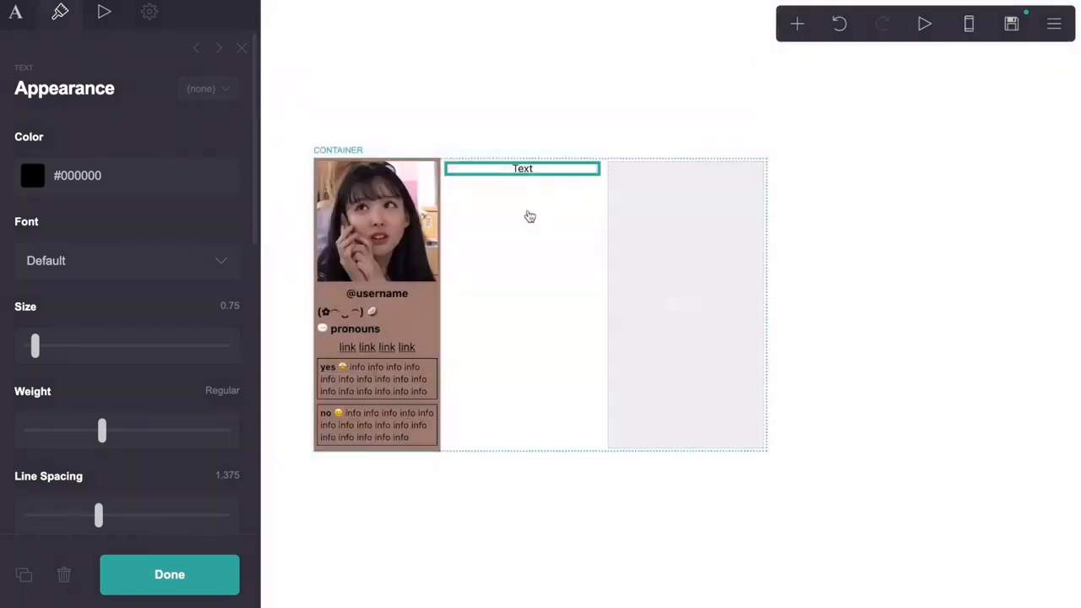
Set the new text's size to 0.625 and its alignment to Left
{"action": "left_click", "coordinate": [16, 15]}
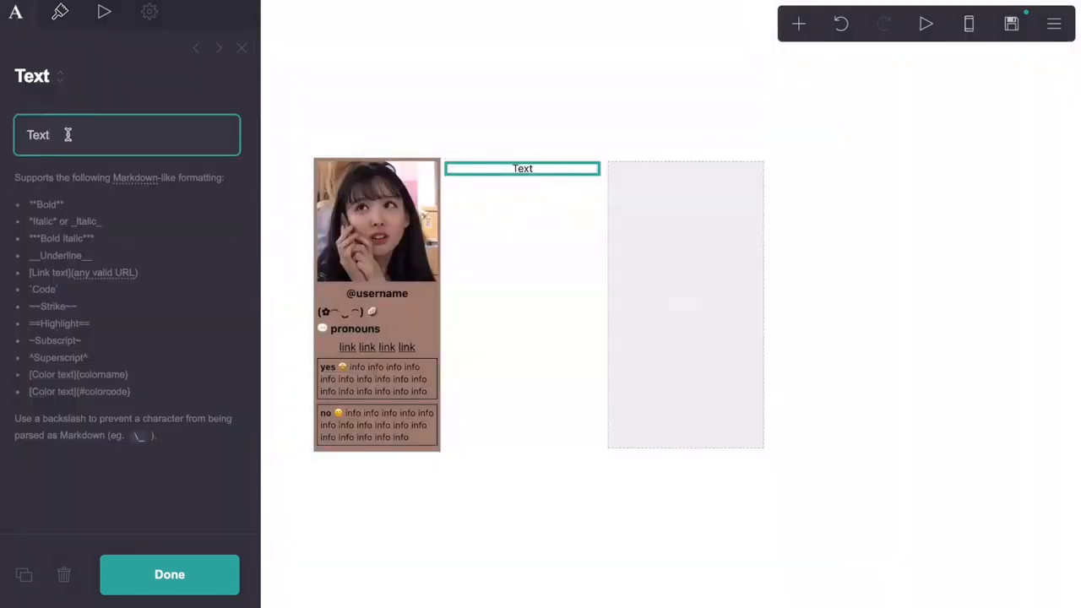
{"action": "left_click_drag", "start_coordinate": [70, 135], "coordinate": [18, 135]}
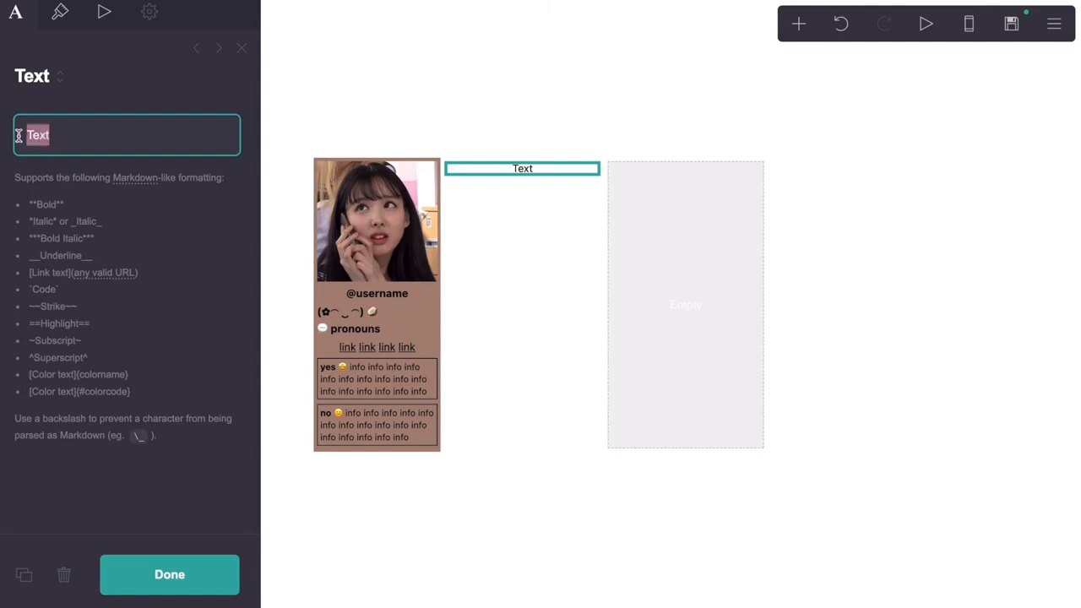
{"action": "left_click", "coordinate": [60, 11]}
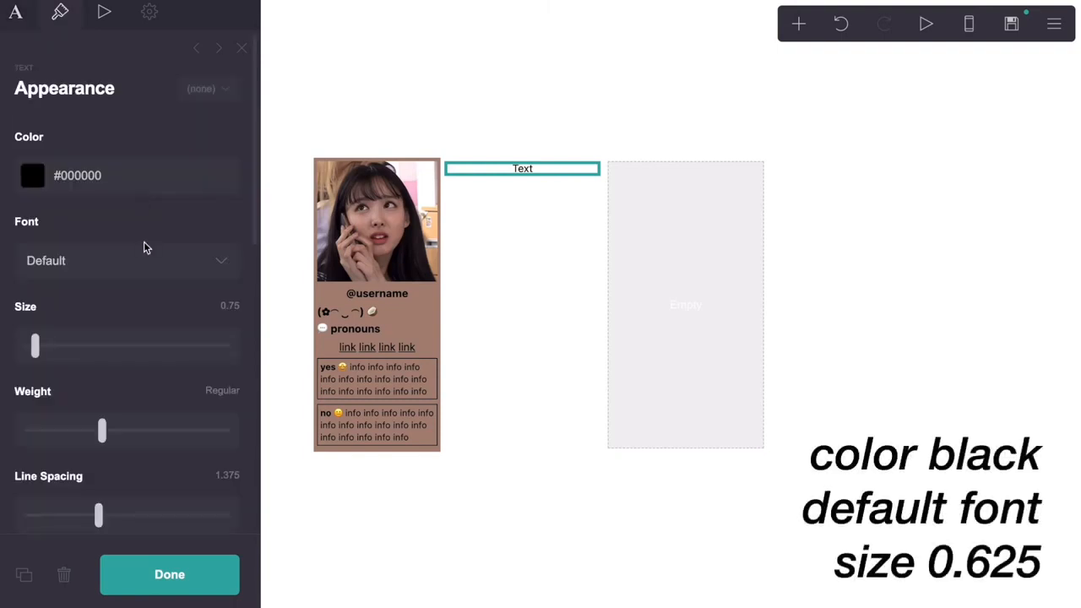
{"action": "left_click", "coordinate": [228, 306]}
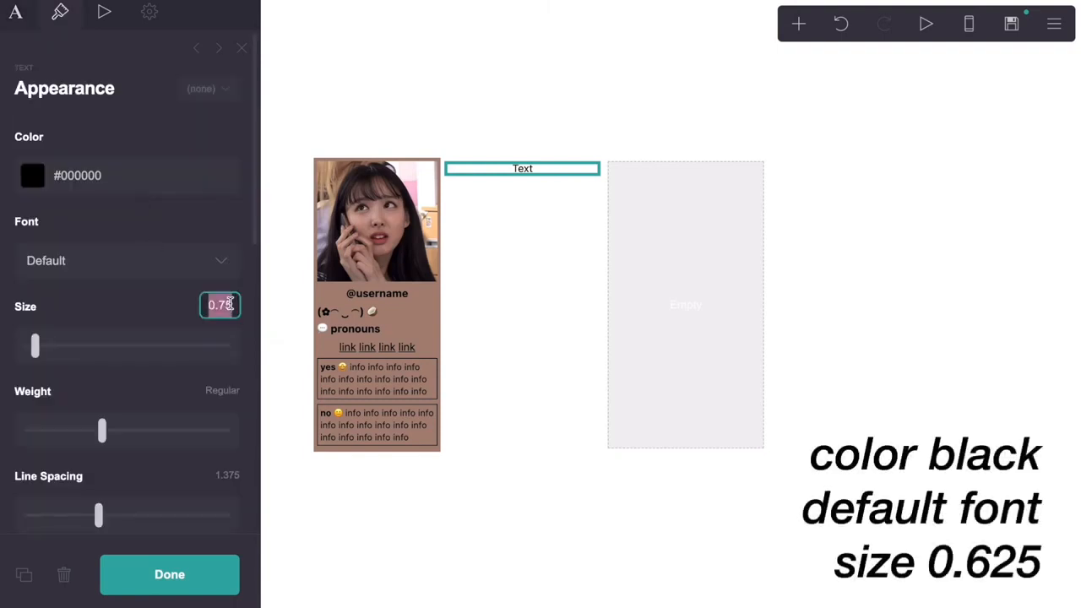
{"action": "type", "text": "0.625"}
{"action": "key", "text": "Return"}
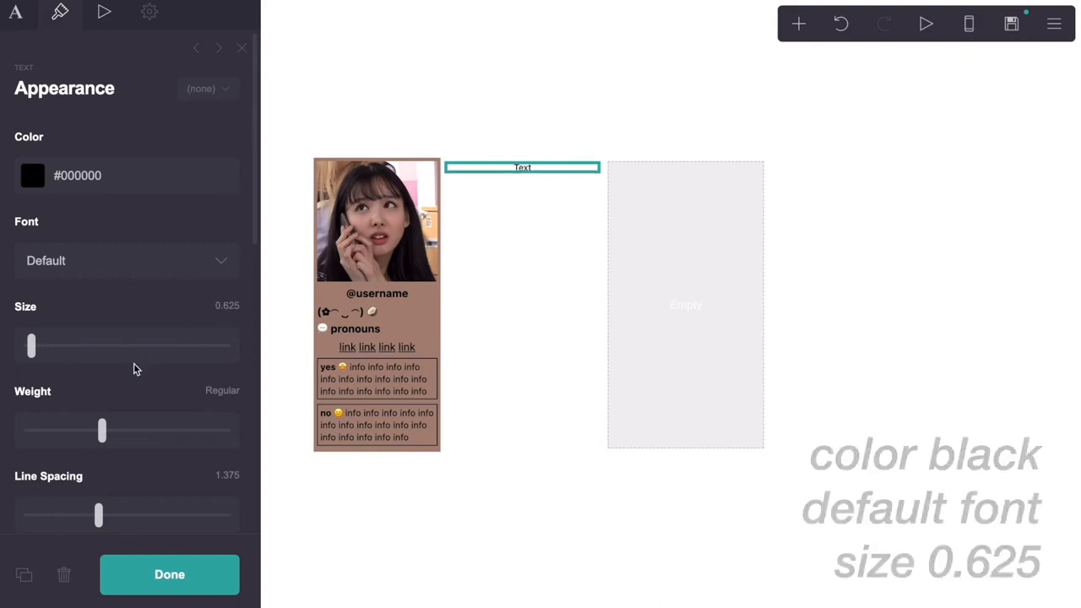
{"action": "scroll", "coordinate": [133, 369], "scroll_direction": "down", "scroll_amount": 3}
{"action": "scroll", "coordinate": [164, 393], "scroll_direction": "down", "scroll_amount": 5}
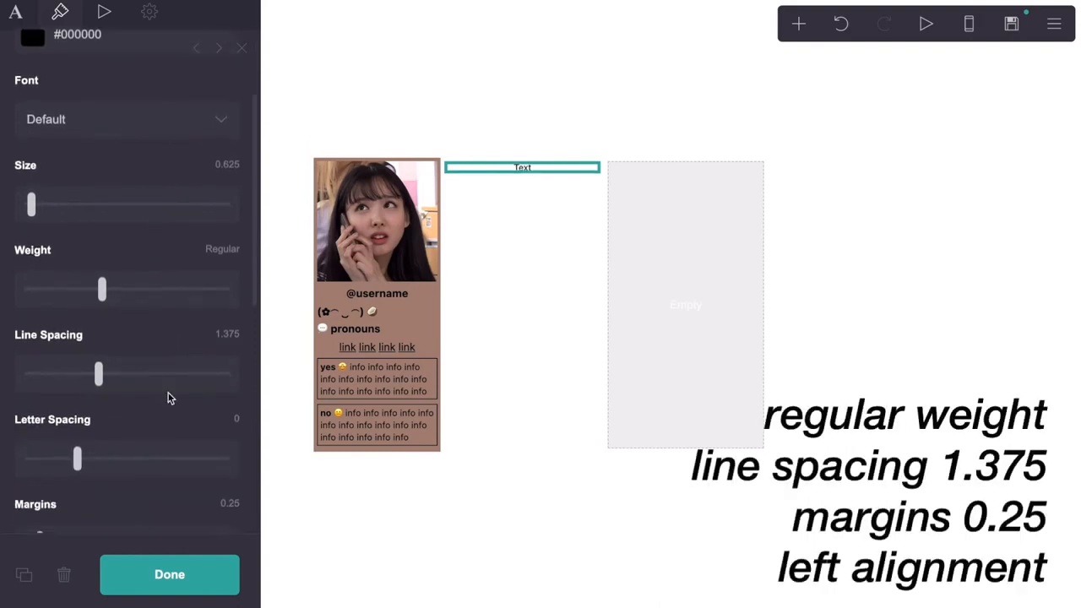
{"action": "scroll", "coordinate": [169, 399], "scroll_direction": "down", "scroll_amount": 8}
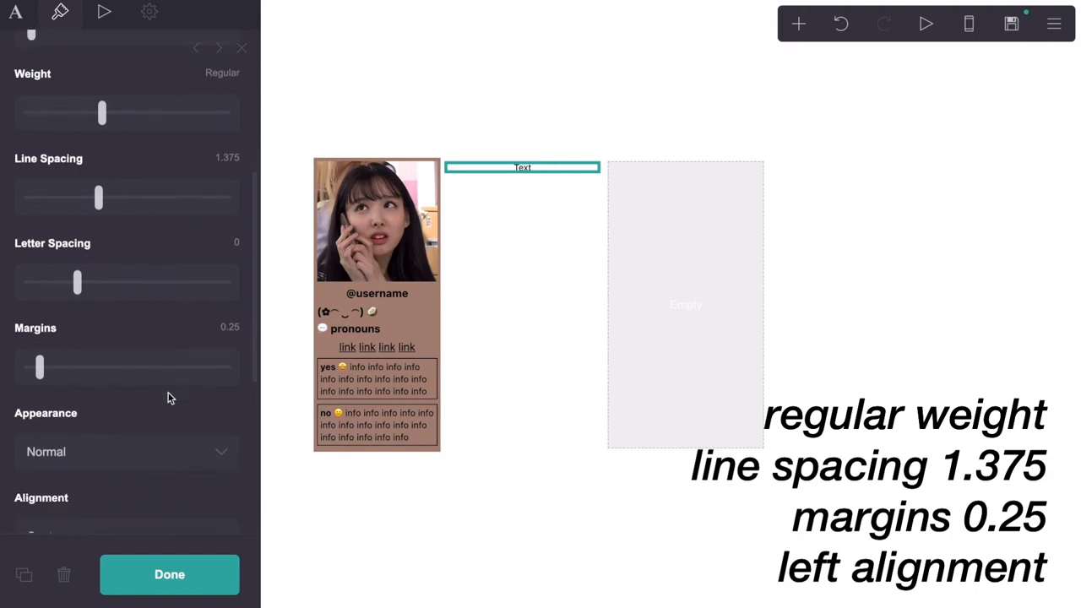
{"action": "left_click", "coordinate": [129, 445]}
{"action": "left_click", "coordinate": [135, 422]}
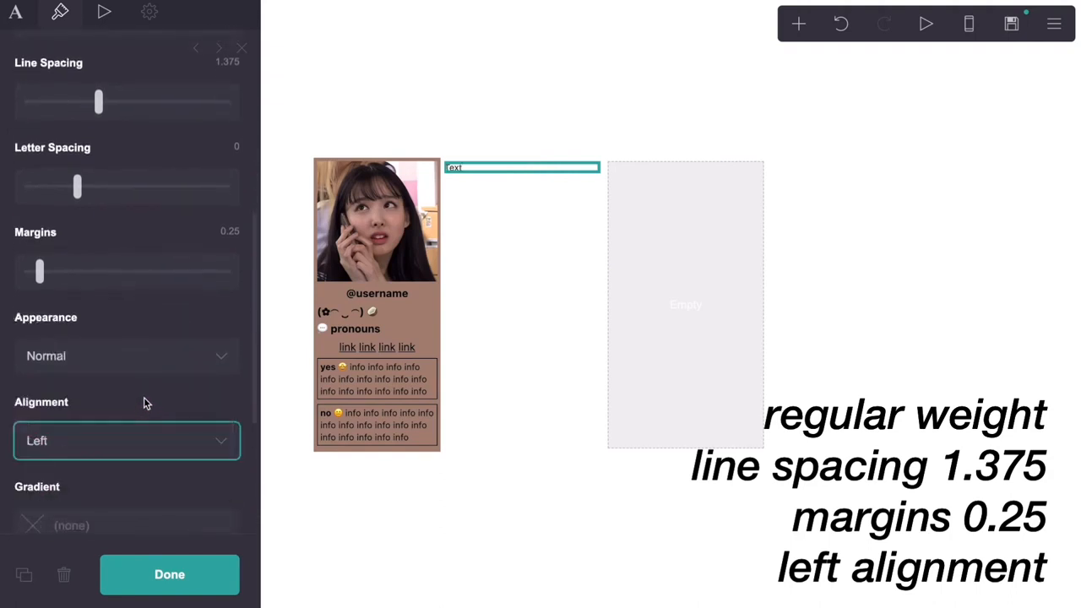
{"action": "scroll", "coordinate": [144, 399], "scroll_direction": "up", "scroll_amount": 8}
{"action": "scroll", "coordinate": [144, 403], "scroll_direction": "up", "scroll_amount": 7}
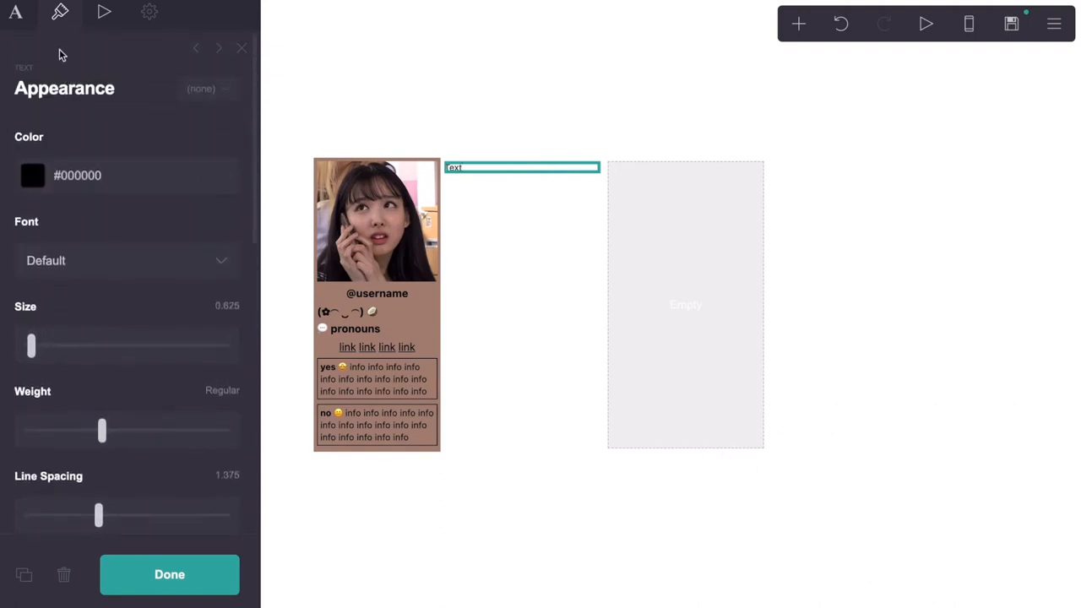
Write the intro 'hi :) im **name** info info info info info info info info'
{"action": "left_click", "coordinate": [16, 12]}
{"action": "left_click", "coordinate": [57, 132]}
{"action": "double_click", "coordinate": [58, 132]}
{"action": "type", "text": "hi :) im"}
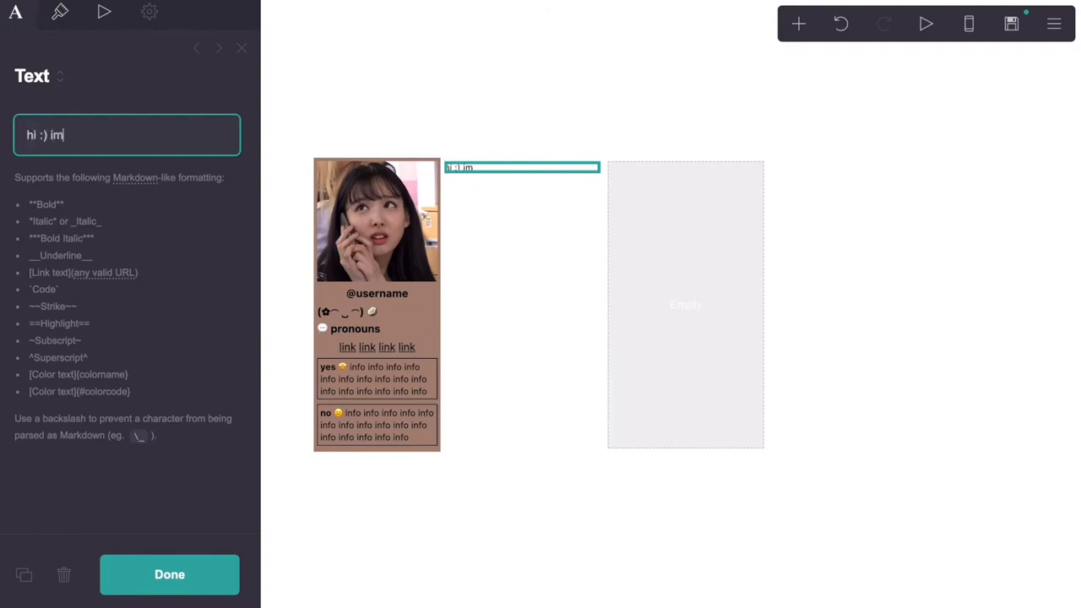
{"action": "type", "text": " **name** info info info info info info info info"}
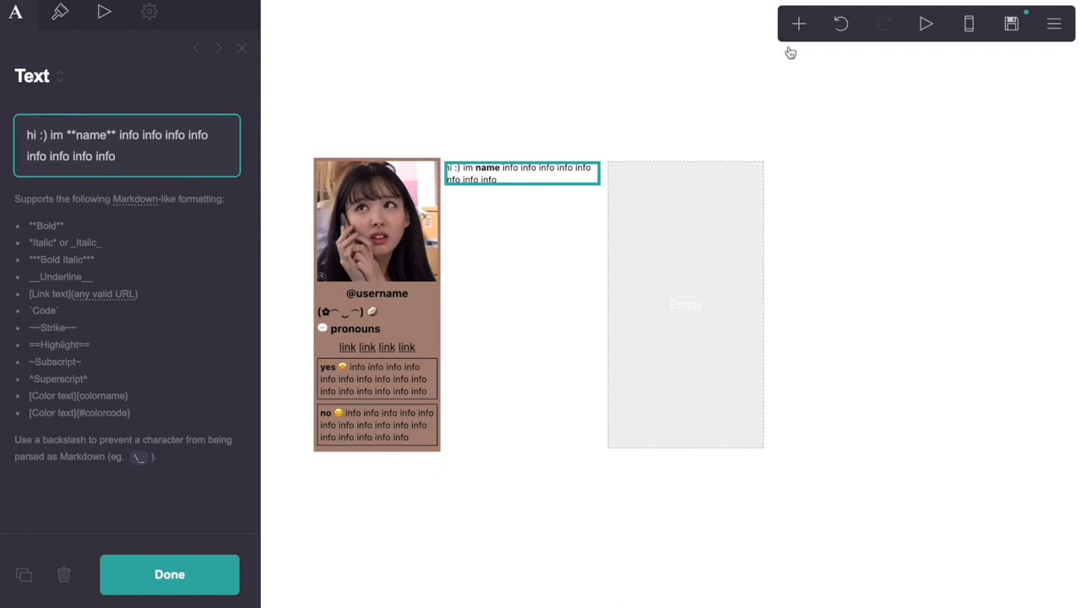
{"action": "left_click", "coordinate": [799, 24]}
Add an image at width 4 under the intro, followed by a new placeholder Text element
{"action": "left_click", "coordinate": [655, 114]}
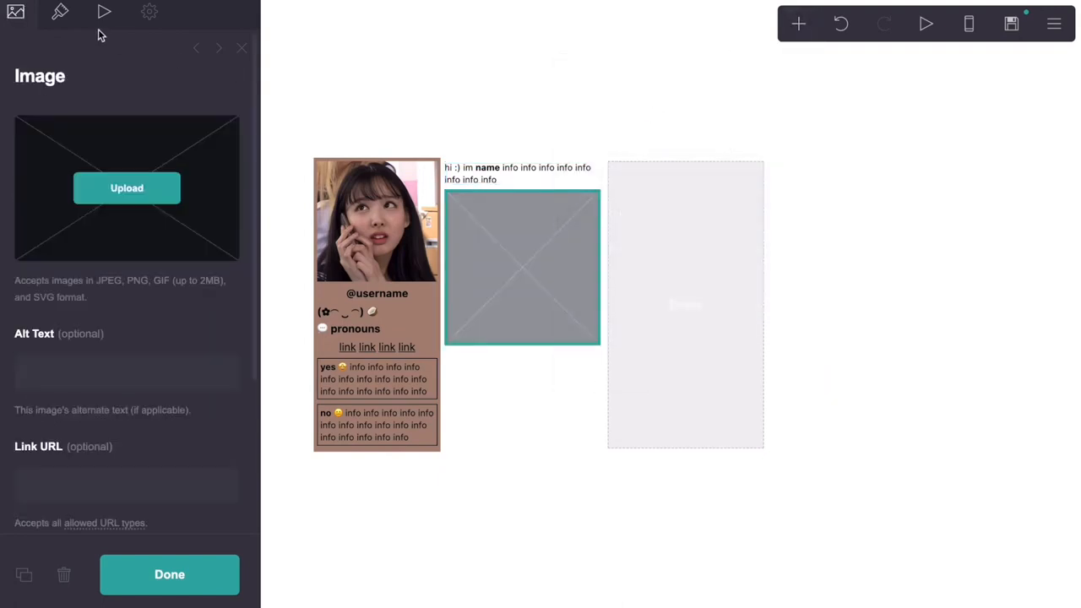
{"action": "left_click", "coordinate": [60, 11]}
{"action": "left_click", "coordinate": [228, 136]}
{"action": "type", "text": "4"}
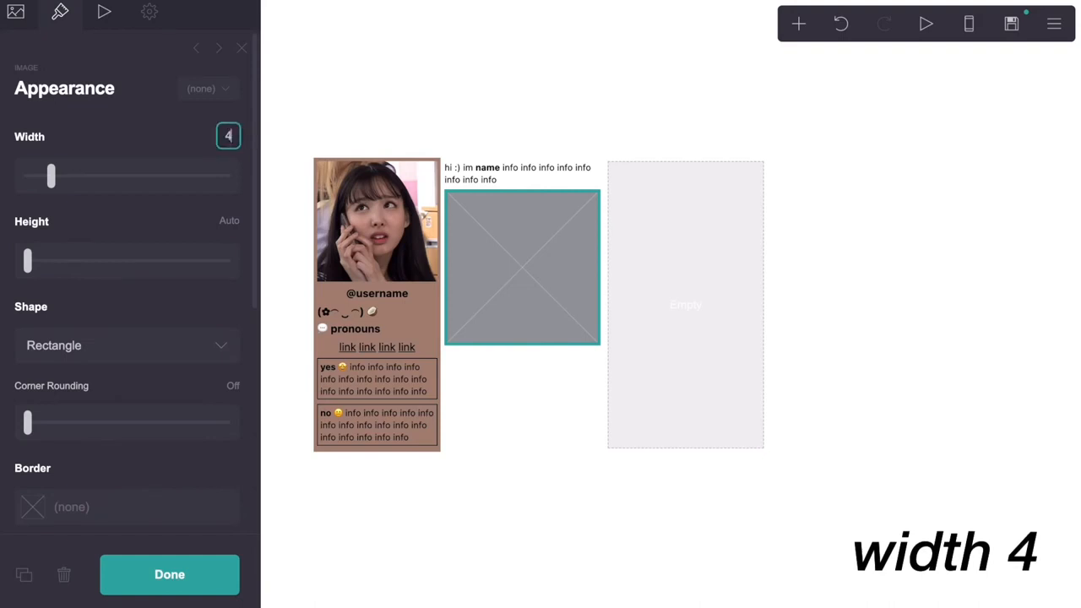
{"action": "left_click", "coordinate": [15, 11]}
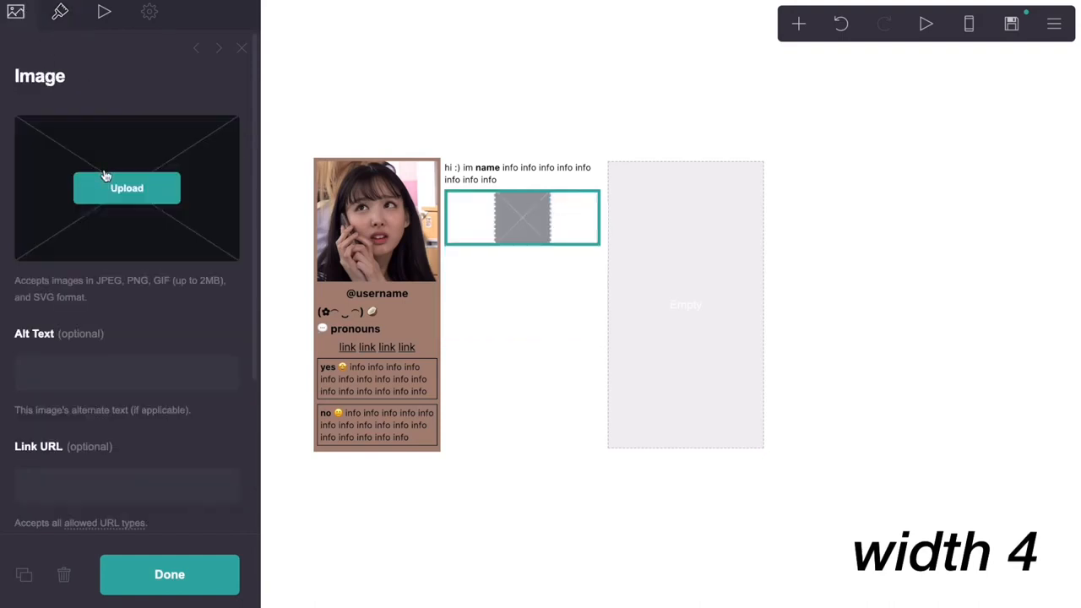
{"action": "left_click", "coordinate": [799, 25]}
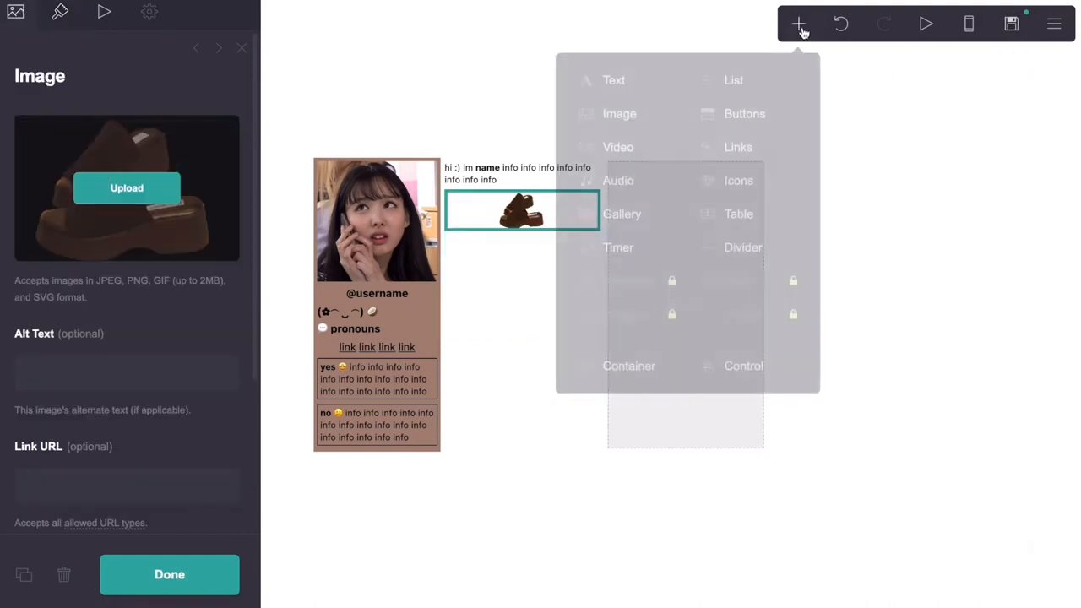
{"action": "left_click", "coordinate": [611, 81]}
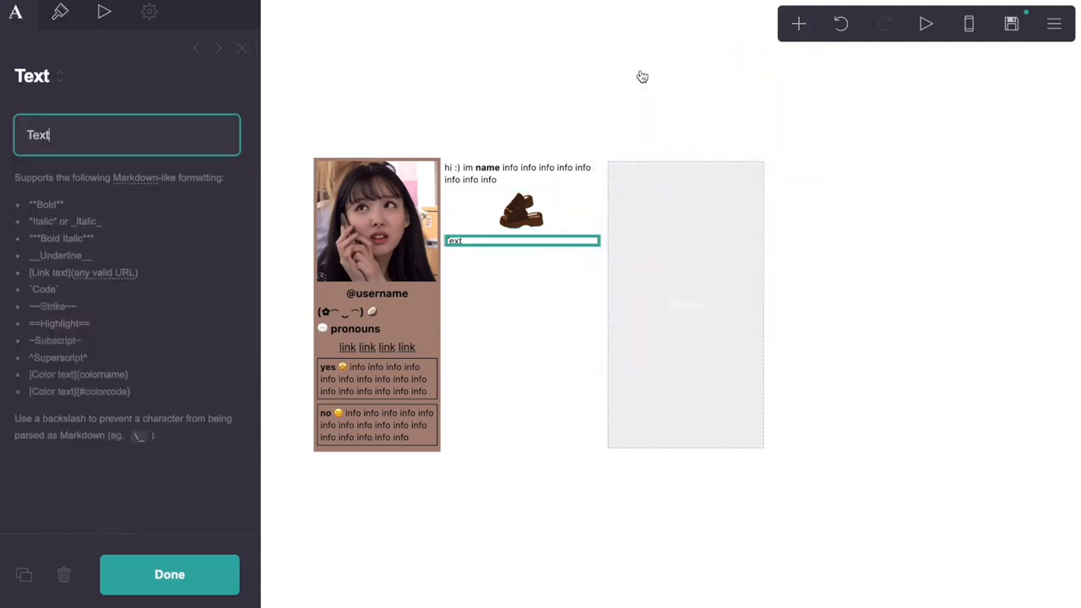
Give the new text size 0.875 and Semi Bold weight
{"action": "left_click", "coordinate": [60, 19]}
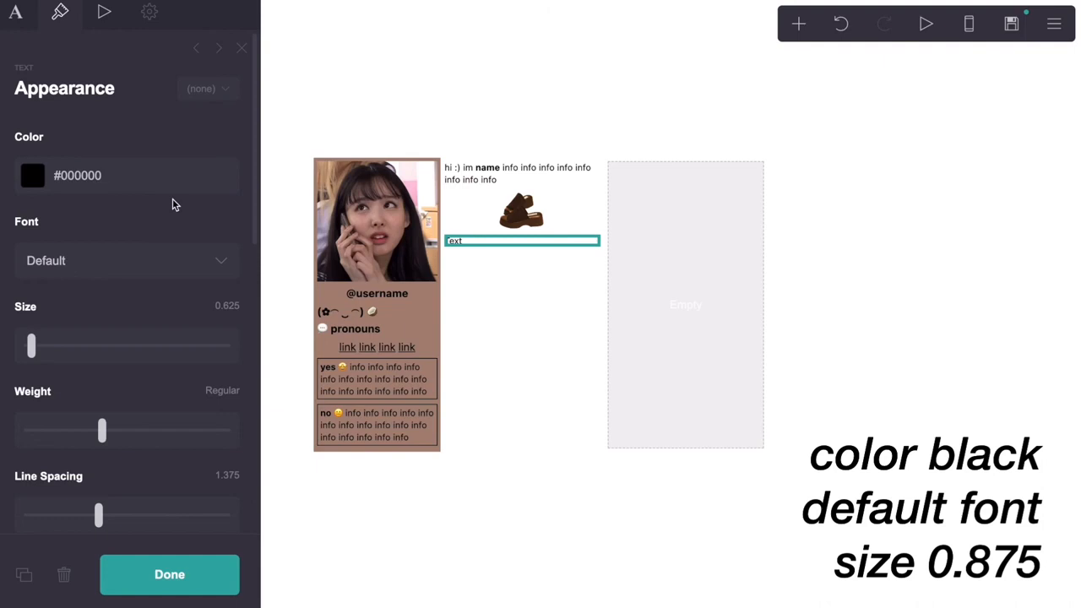
{"action": "left_click", "coordinate": [225, 306]}
{"action": "key", "text": "BackSpace"}
{"action": "type", "text": "0.875"}
{"action": "key", "text": "Return"}
{"action": "left_click_drag", "start_coordinate": [102, 431], "coordinate": [147, 419]}
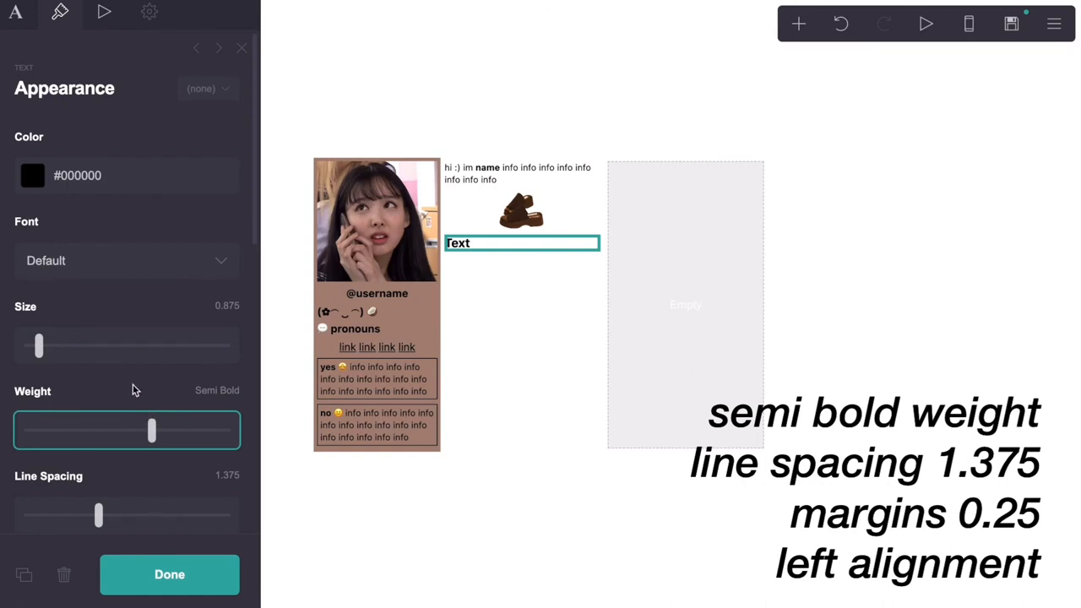
{"action": "scroll", "coordinate": [132, 391], "scroll_direction": "down", "scroll_amount": 3}
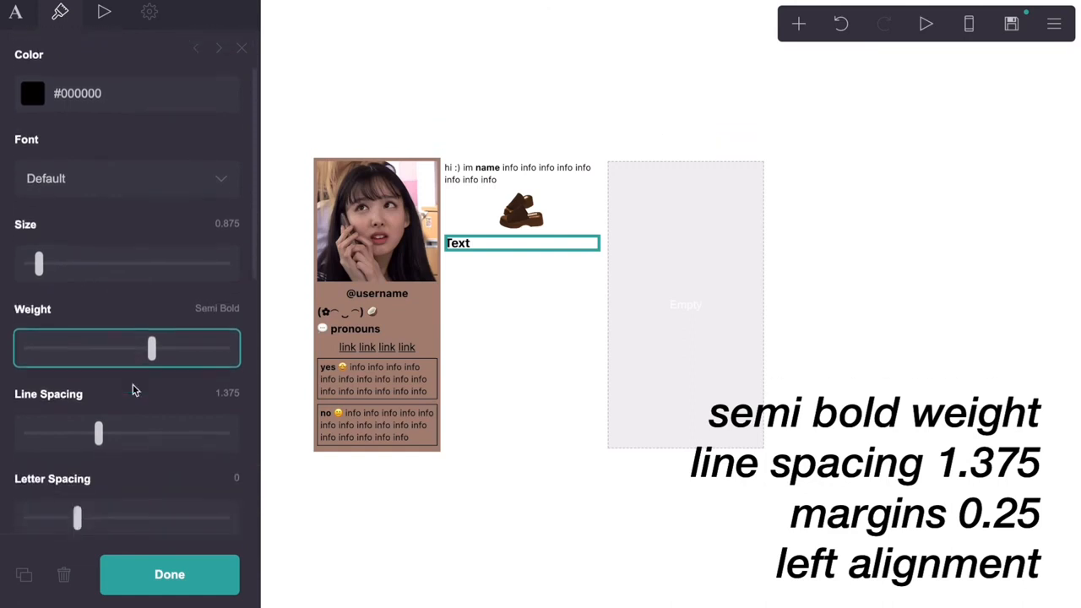
{"action": "scroll", "coordinate": [133, 390], "scroll_direction": "down", "scroll_amount": 6}
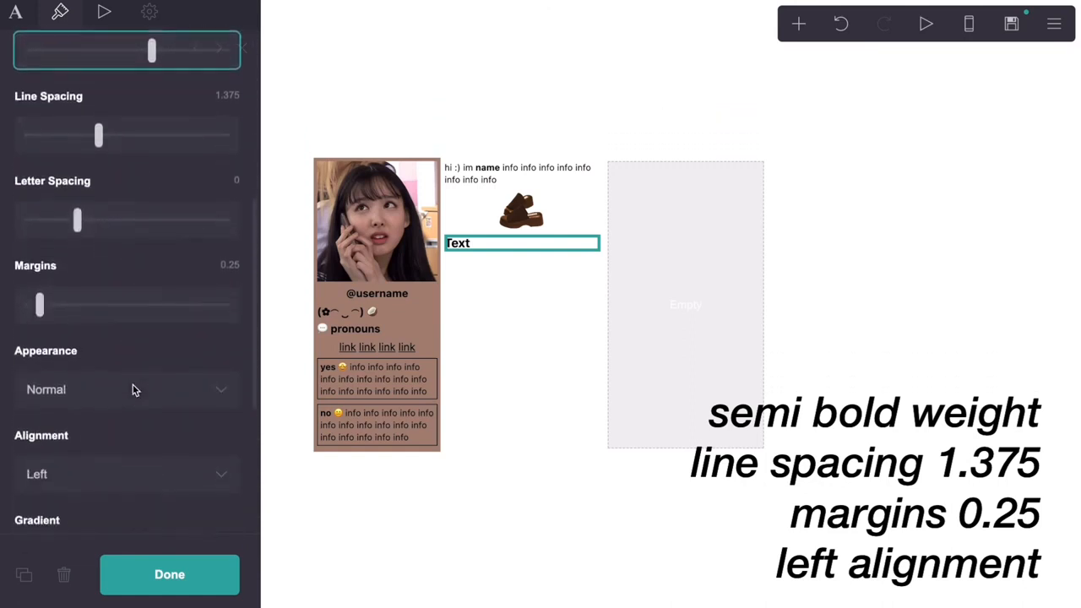
{"action": "scroll", "coordinate": [133, 390], "scroll_direction": "down", "scroll_amount": 2}
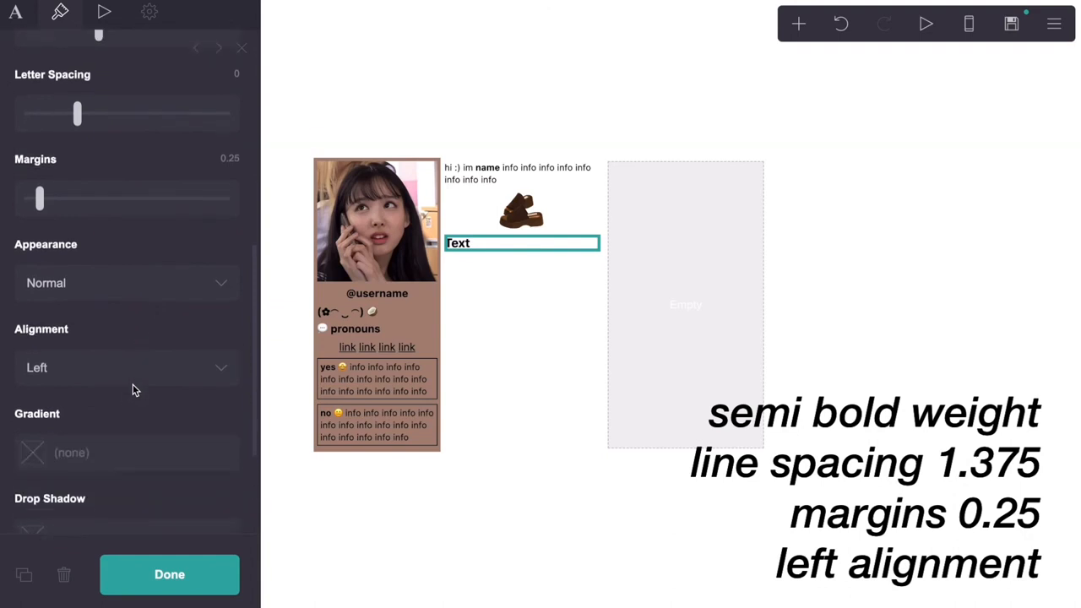
{"action": "scroll", "coordinate": [133, 390], "scroll_direction": "down", "scroll_amount": 2}
{"action": "scroll", "coordinate": [133, 390], "scroll_direction": "up", "scroll_amount": 15}
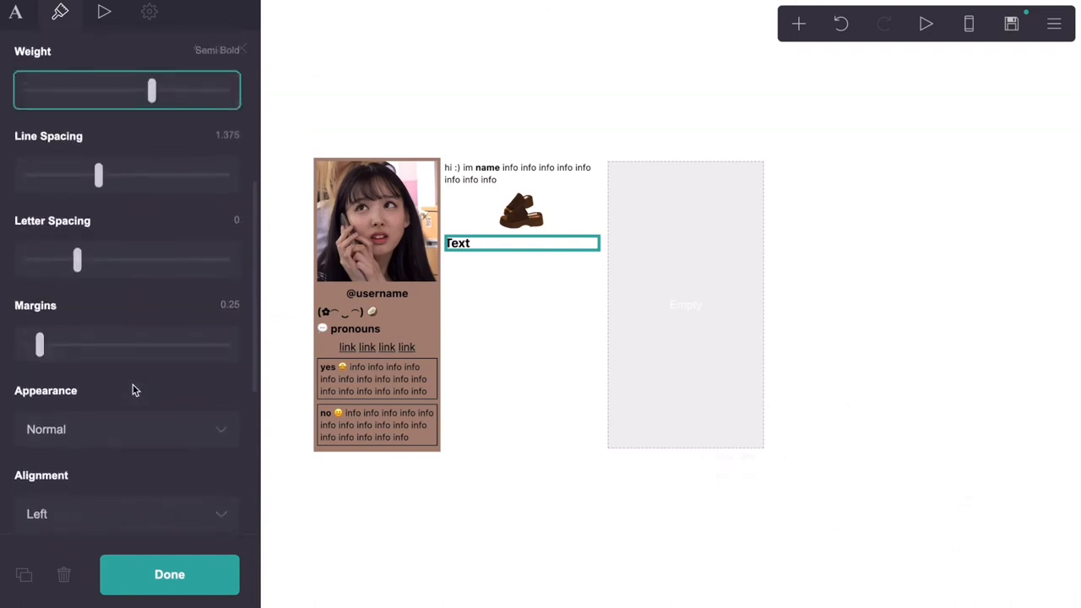
Change the wording to ==Byf== and set its highlight colour to #A68275
{"action": "left_click", "coordinate": [16, 17]}
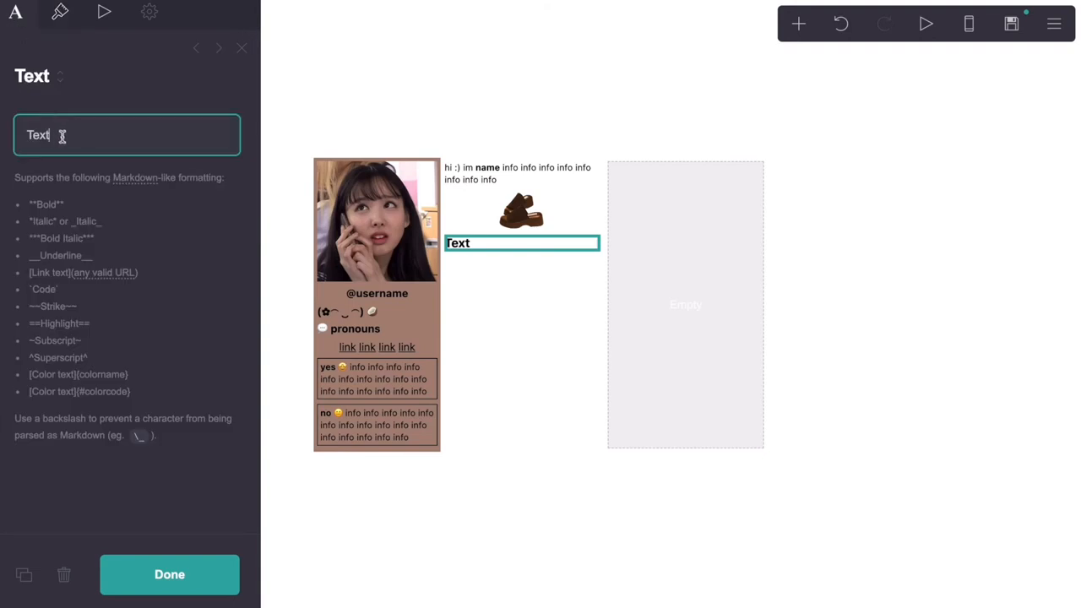
{"action": "double_click", "coordinate": [31, 137]}
{"action": "type", "text": "==Byf=="}
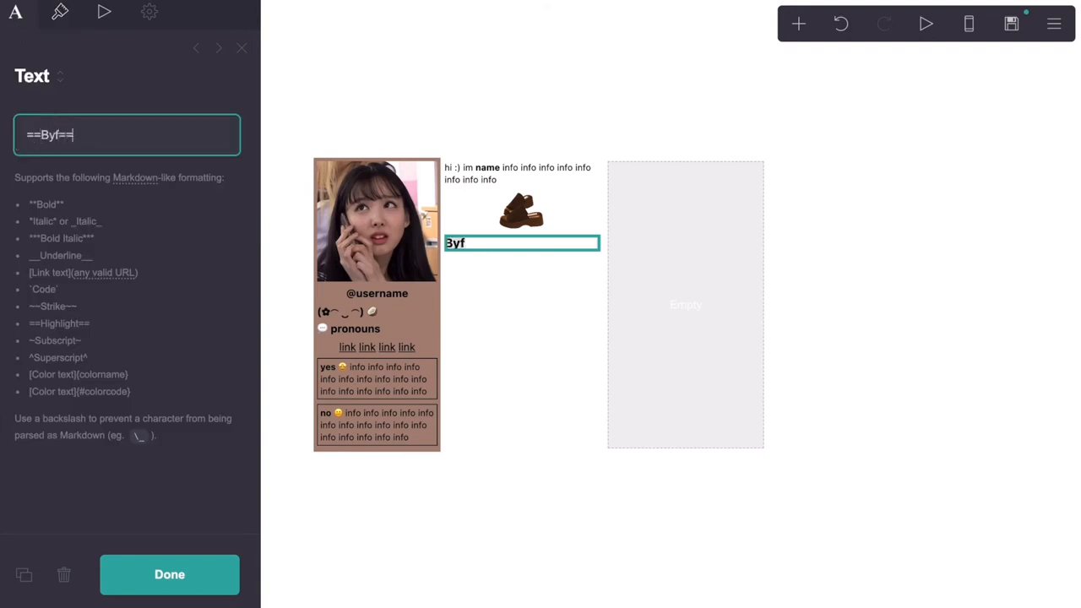
{"action": "left_click", "coordinate": [60, 12]}
{"action": "left_click", "coordinate": [188, 243]}
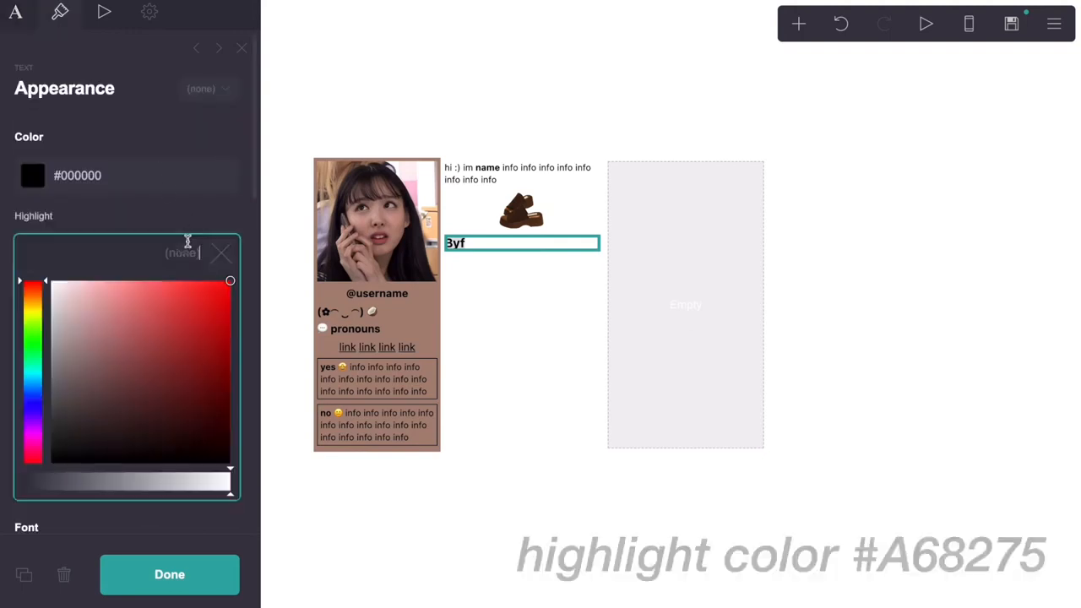
{"action": "type", "text": "#"}
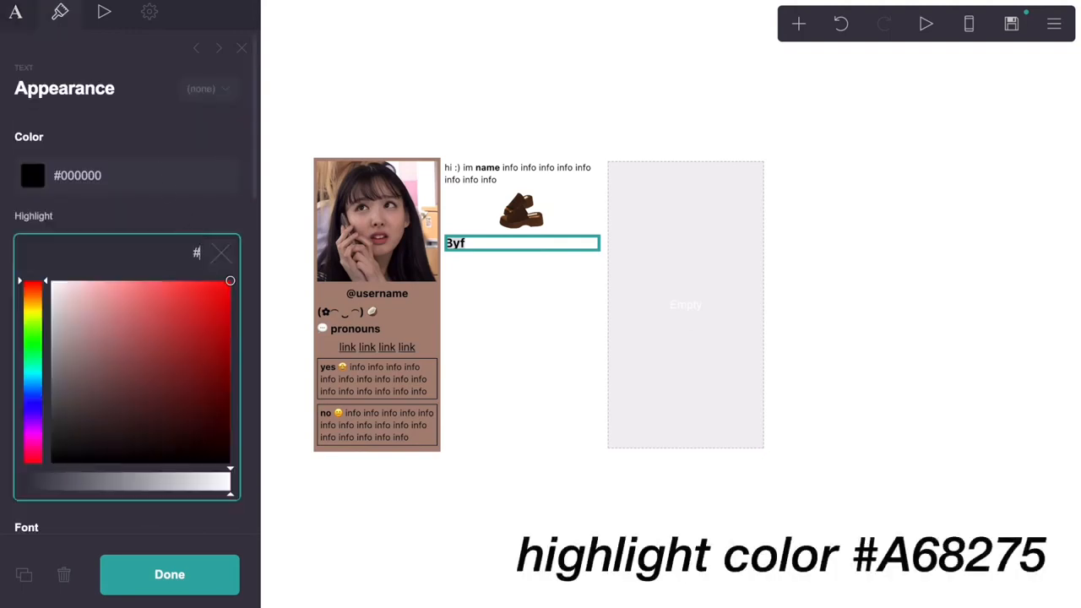
{"action": "type", "text": "A68275"}
{"action": "left_click", "coordinate": [188, 215]}
{"action": "scroll", "coordinate": [188, 212], "scroll_direction": "down", "scroll_amount": 10}
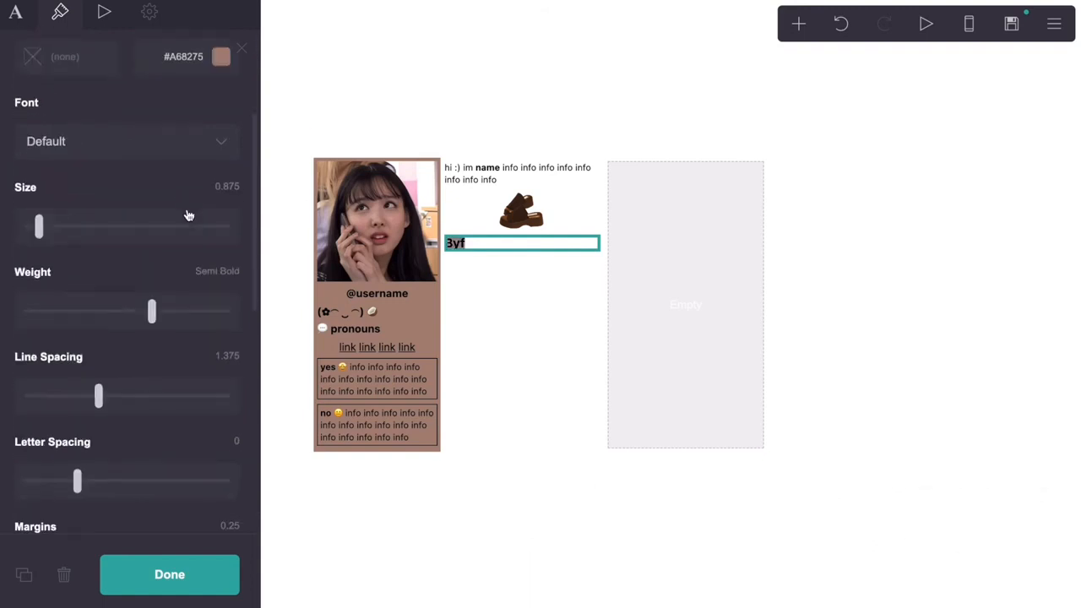
{"action": "scroll", "coordinate": [189, 214], "scroll_direction": "down", "scroll_amount": 4}
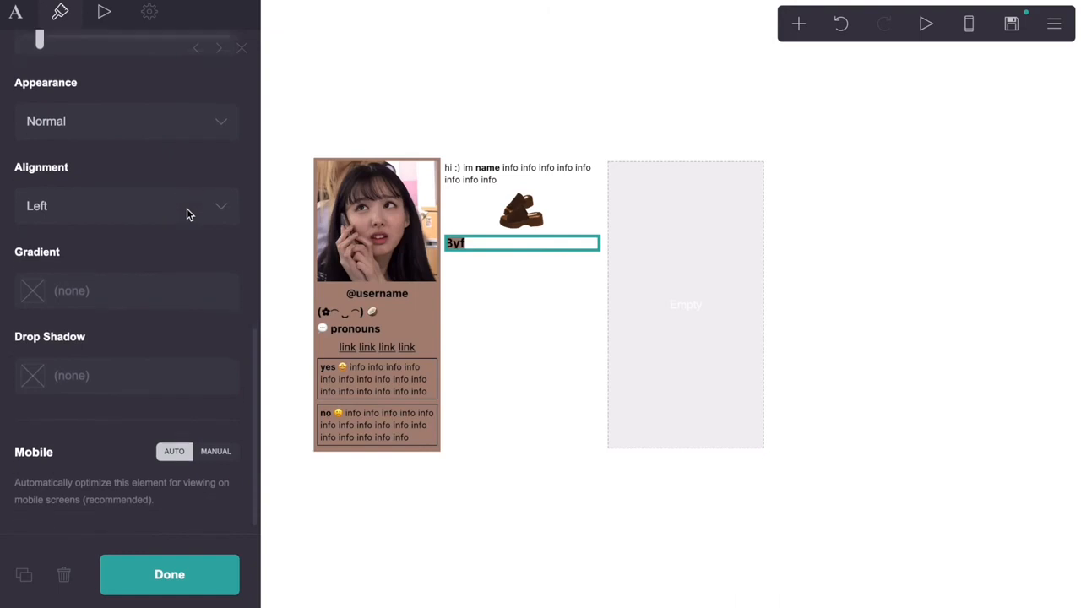
{"action": "scroll", "coordinate": [189, 215], "scroll_direction": "up", "scroll_amount": 7}
{"action": "scroll", "coordinate": [189, 214], "scroll_direction": "up", "scroll_amount": 6}
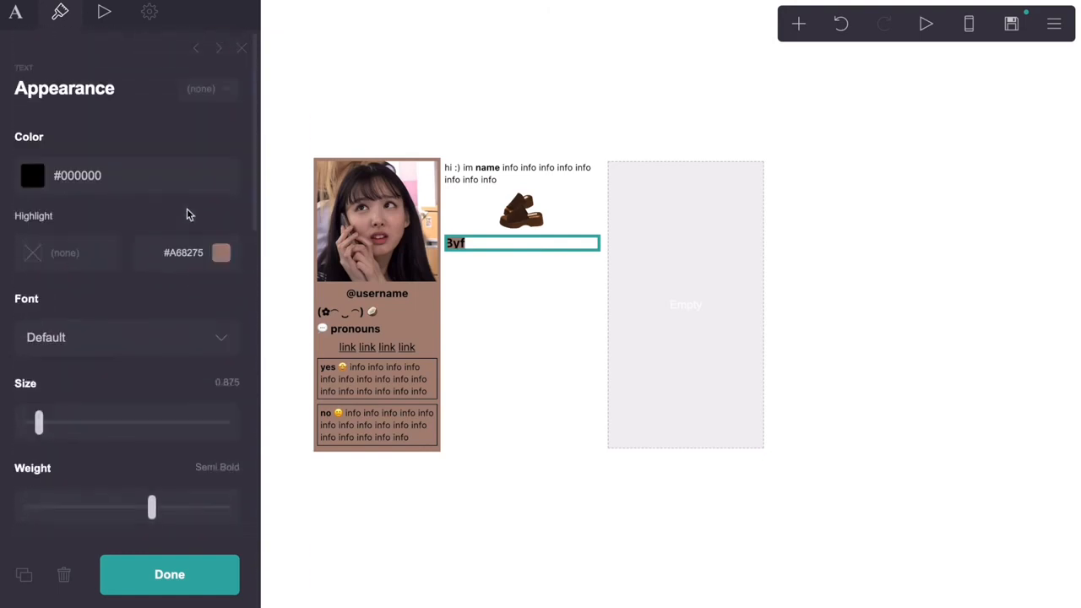
{"action": "left_click", "coordinate": [799, 24]}
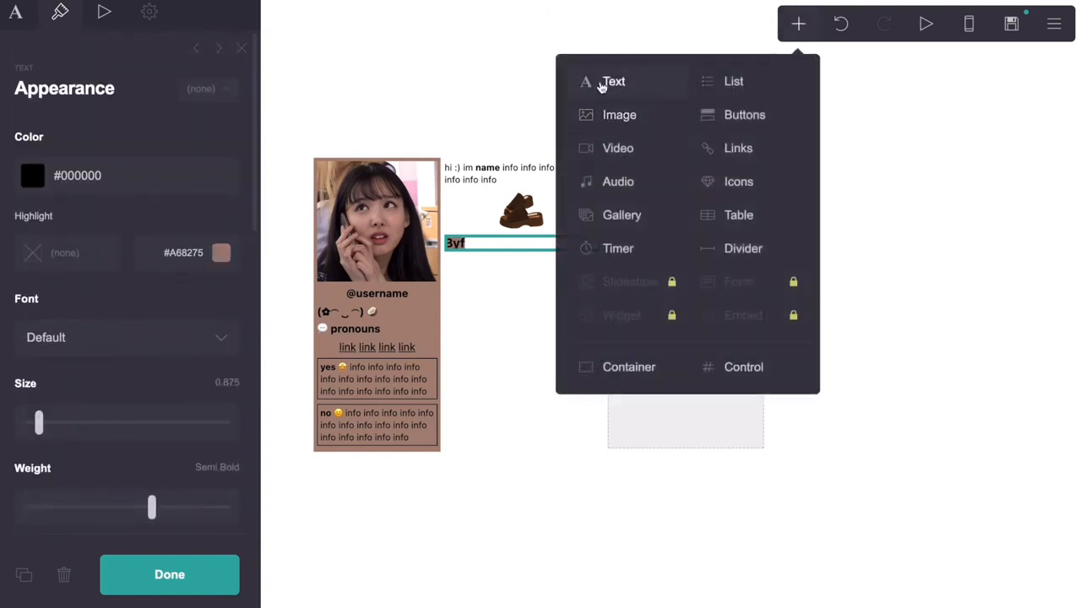
Add a text block below Byf with size 0.625 and Regular weight
{"action": "left_click", "coordinate": [603, 87]}
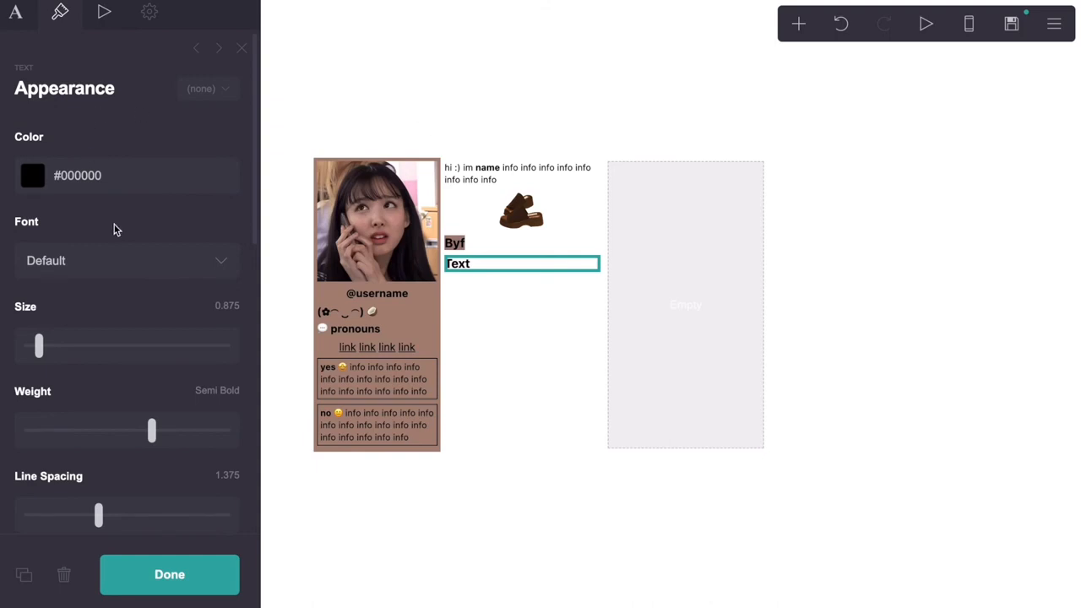
{"action": "scroll", "coordinate": [116, 230], "scroll_direction": "down", "scroll_amount": 1}
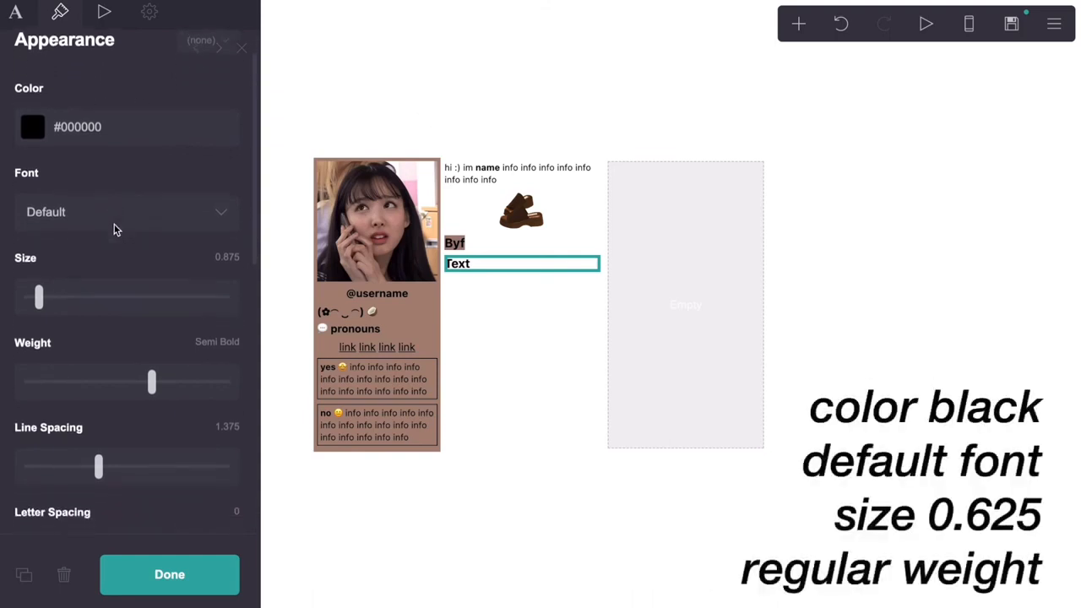
{"action": "left_click", "coordinate": [226, 258]}
{"action": "type", "text": "0.625"}
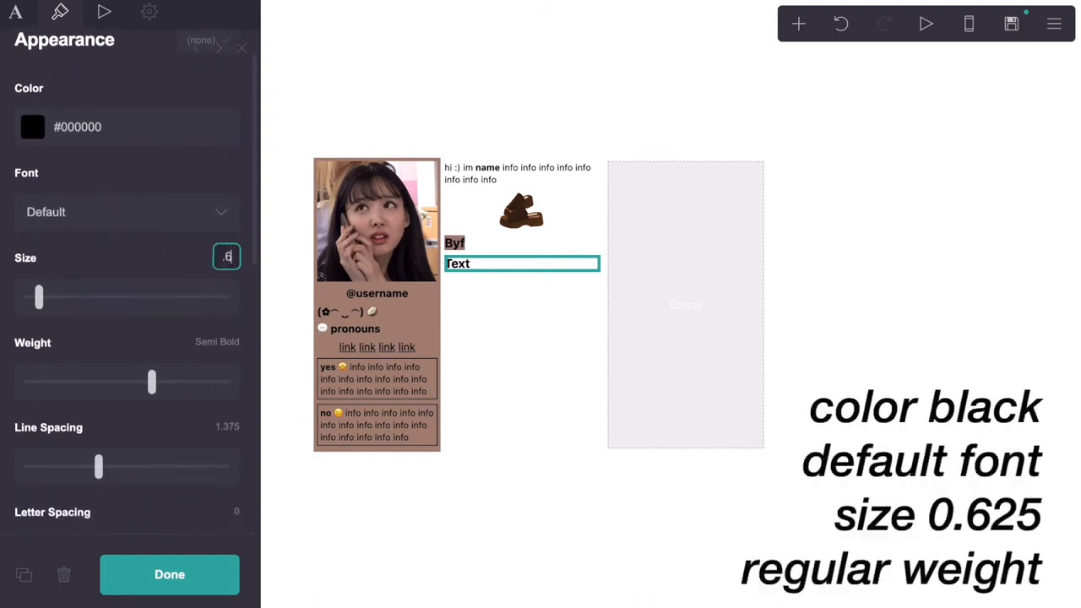
{"action": "key", "text": "Return"}
{"action": "left_click", "coordinate": [134, 394]}
{"action": "left_click_drag", "start_coordinate": [133, 396], "coordinate": [103, 394]}
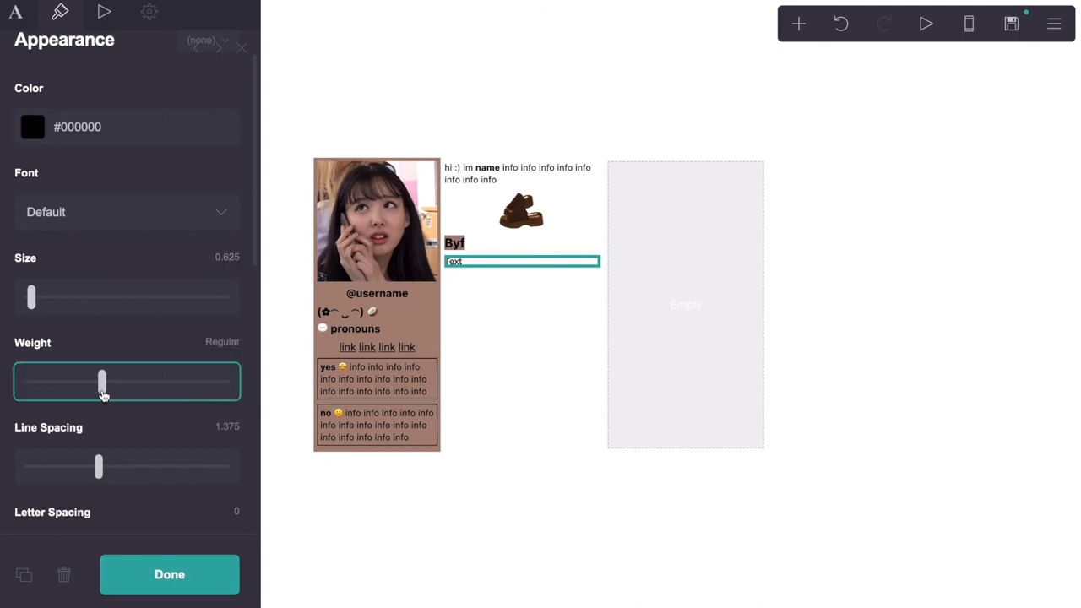
{"action": "scroll", "coordinate": [103, 393], "scroll_direction": "down", "scroll_amount": 2}
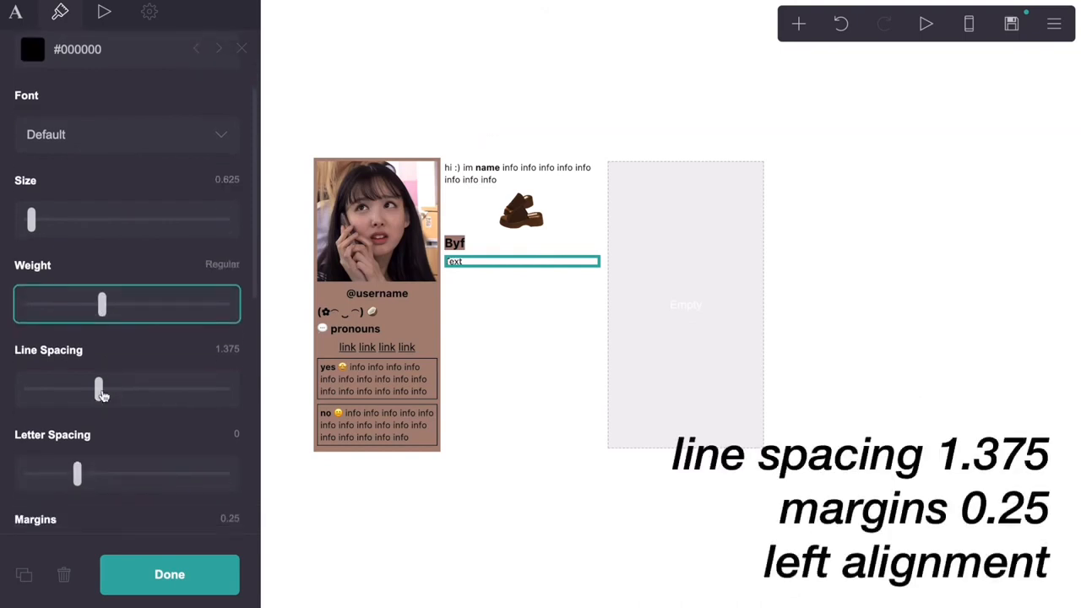
{"action": "scroll", "coordinate": [102, 393], "scroll_direction": "down", "scroll_amount": 5}
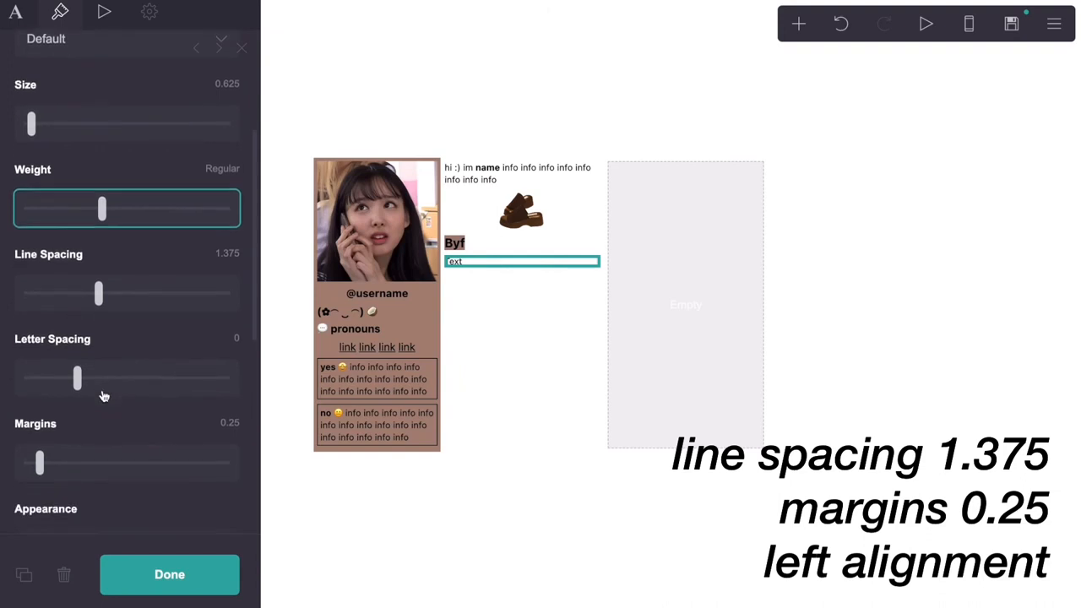
{"action": "scroll", "coordinate": [103, 395], "scroll_direction": "down", "scroll_amount": 3}
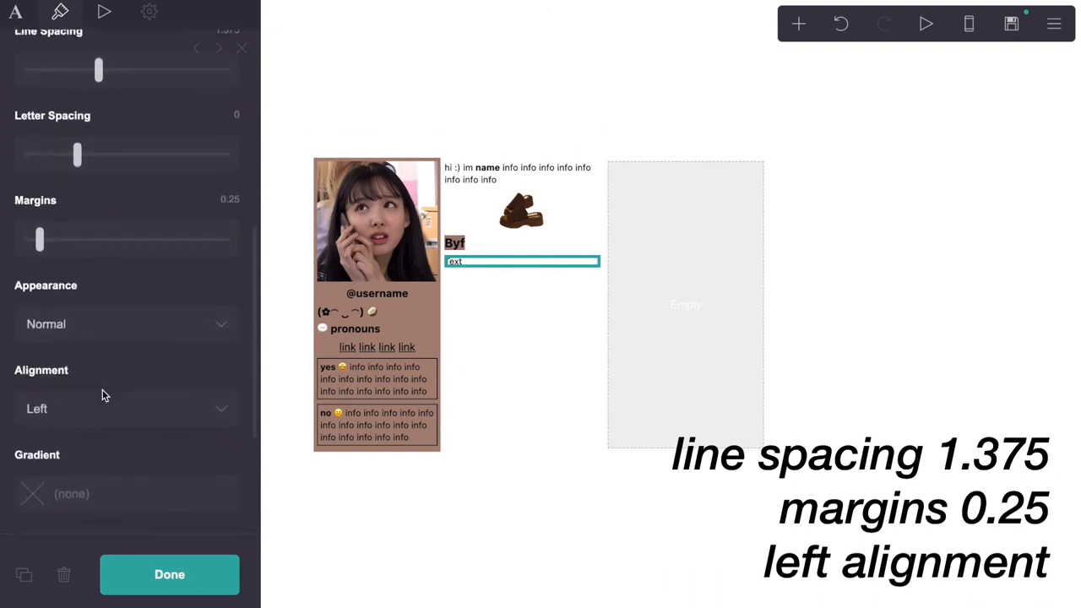
{"action": "scroll", "coordinate": [102, 393], "scroll_direction": "down", "scroll_amount": 3}
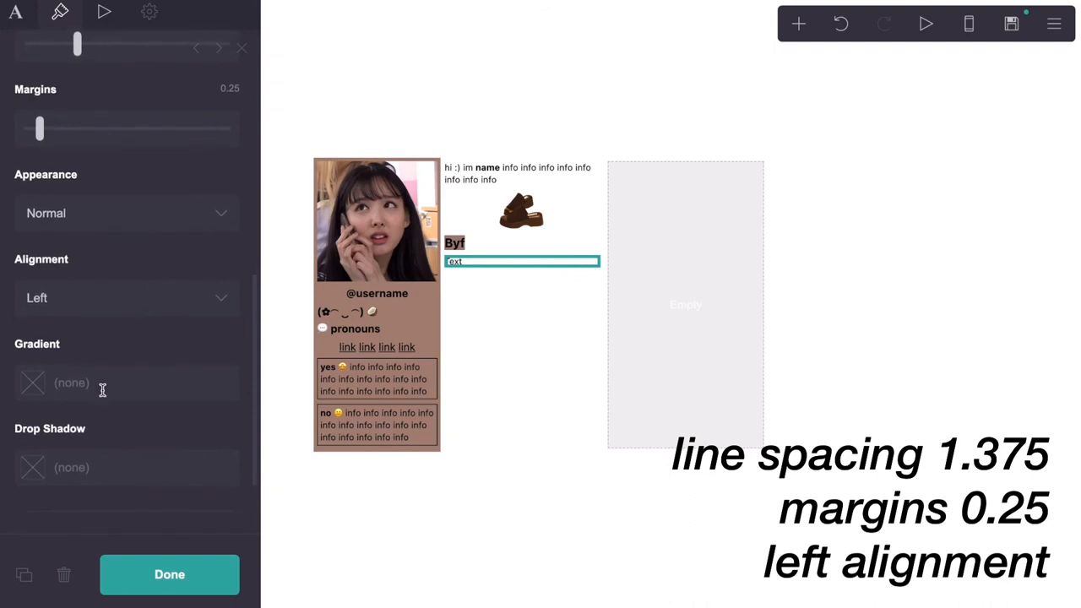
{"action": "scroll", "coordinate": [102, 391], "scroll_direction": "up", "scroll_amount": 12}
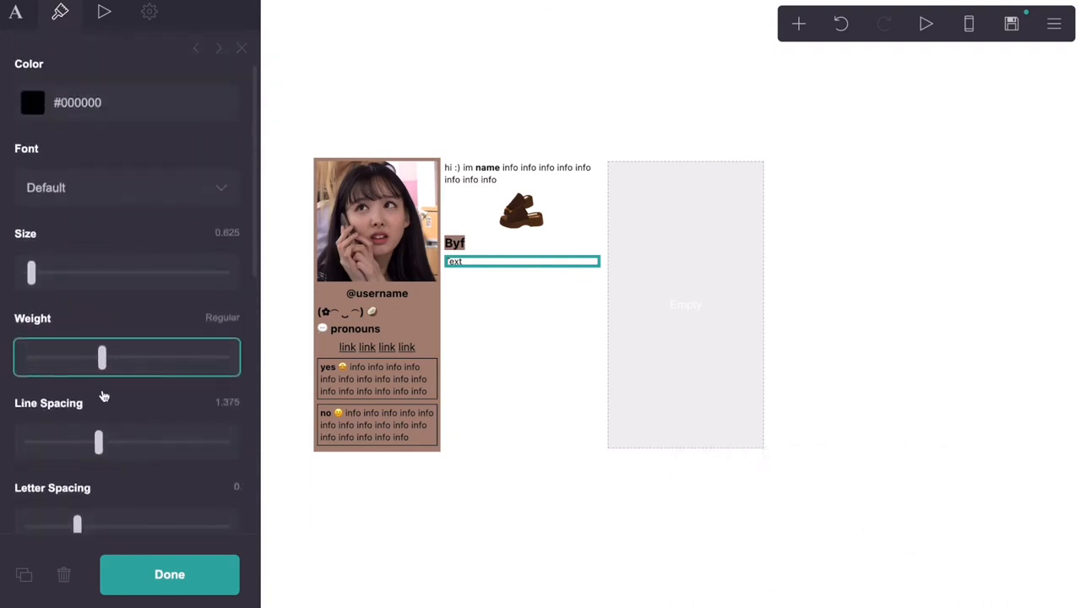
Replace the placeholder 'Text' with two lines of eight 'info' words each
{"action": "left_click", "coordinate": [15, 12]}
{"action": "left_click_drag", "start_coordinate": [58, 136], "coordinate": [23, 135]}
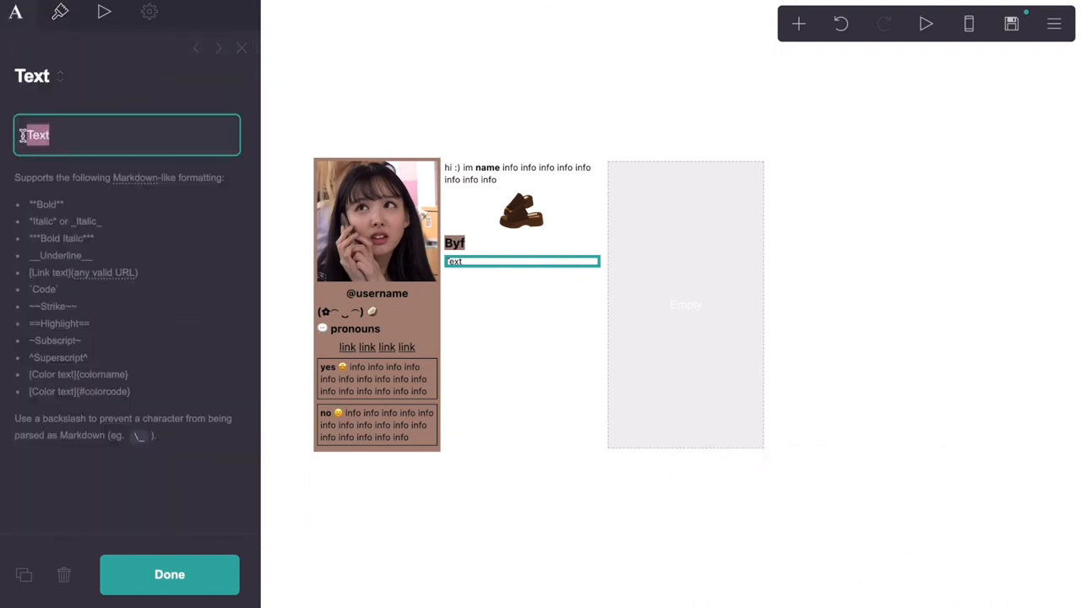
{"action": "type", "text": "info info info info info info info info"}
{"action": "key", "text": "Return"}
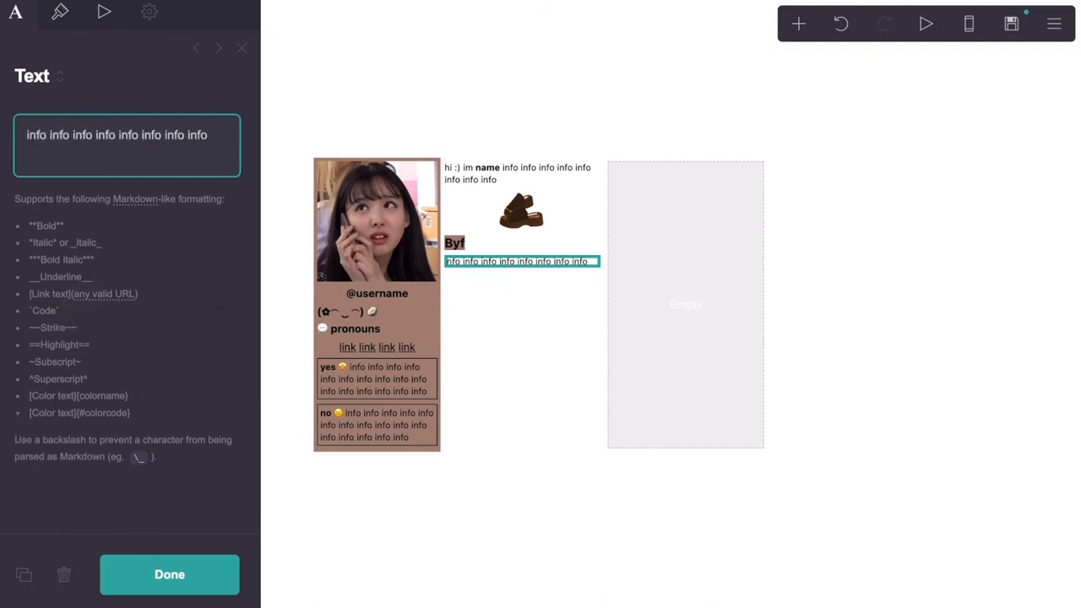
{"action": "key", "text": "BackSpace"}
{"action": "left_click_drag", "start_coordinate": [207, 135], "coordinate": [26, 136]}
{"action": "key", "text": "ctrl+c"}
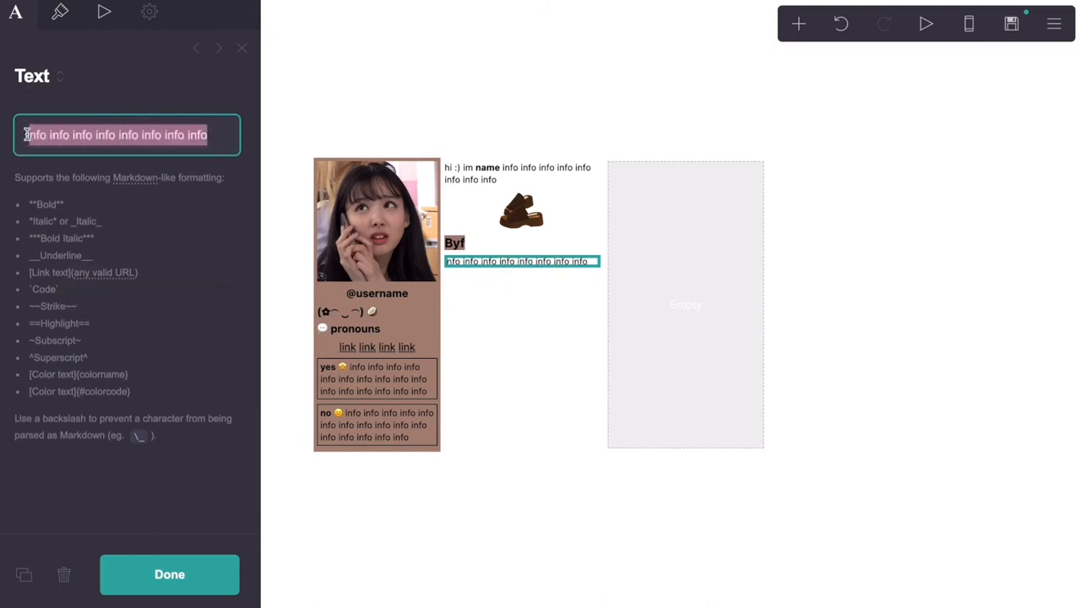
{"action": "left_click", "coordinate": [232, 131]}
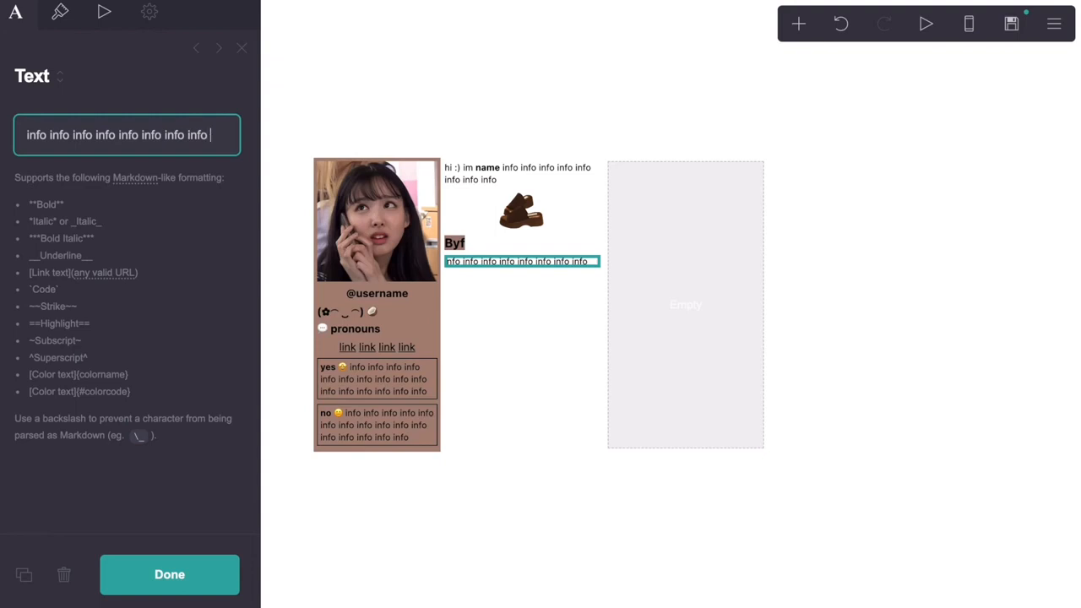
{"action": "key", "text": "ctrl+v"}
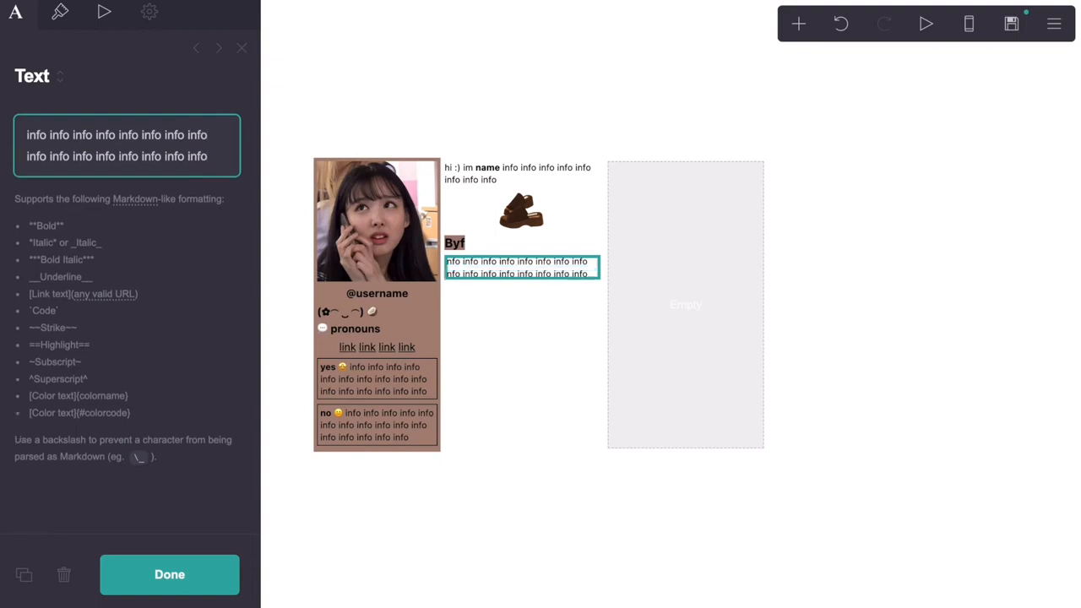
{"action": "left_click", "coordinate": [803, 25]}
Insert a gallery below the info text with three image slots
{"action": "left_click", "coordinate": [626, 220]}
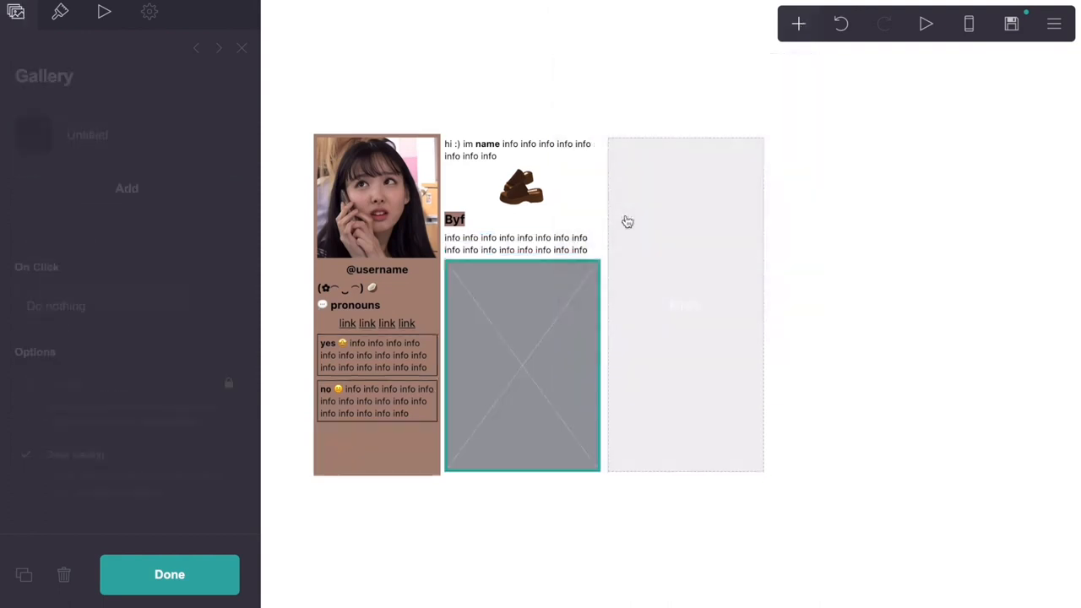
{"action": "left_click", "coordinate": [152, 188]}
{"action": "left_click", "coordinate": [93, 179]}
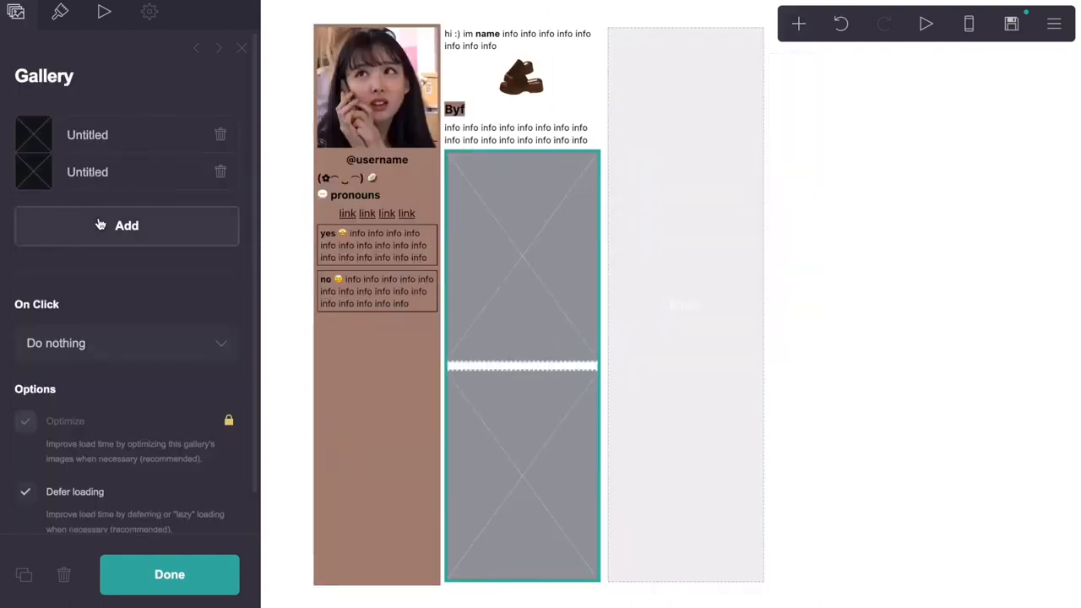
{"action": "left_click", "coordinate": [99, 221]}
{"action": "left_click", "coordinate": [107, 204]}
Set the gallery spacing to 0.125 and the image size to 3
{"action": "left_click", "coordinate": [63, 16]}
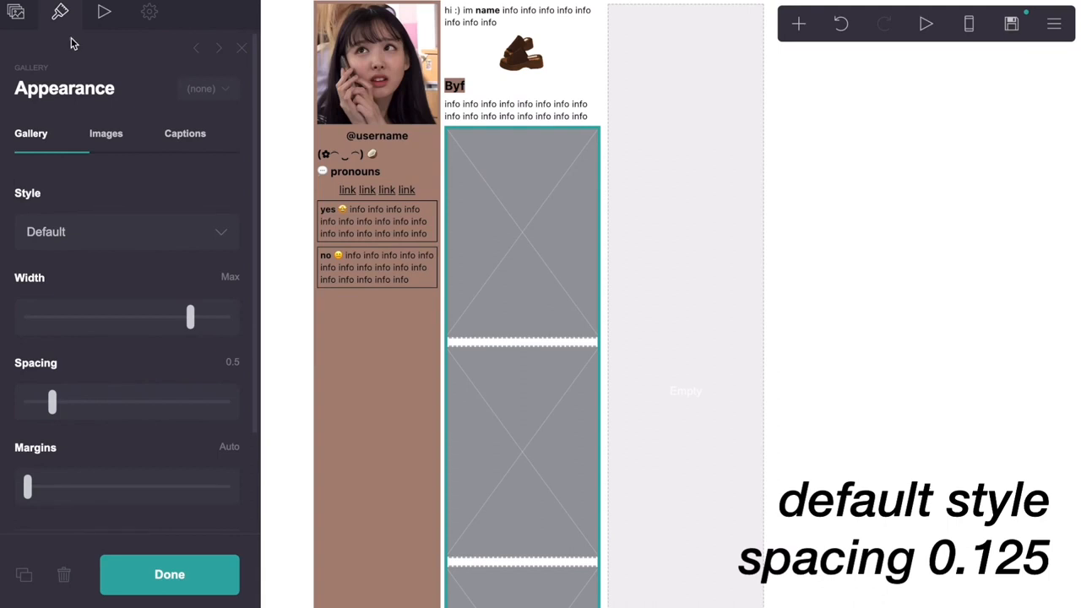
{"action": "left_click", "coordinate": [224, 364]}
{"action": "key", "text": "BackSpace"}
{"action": "type", "text": ".125"}
{"action": "key", "text": "Return"}
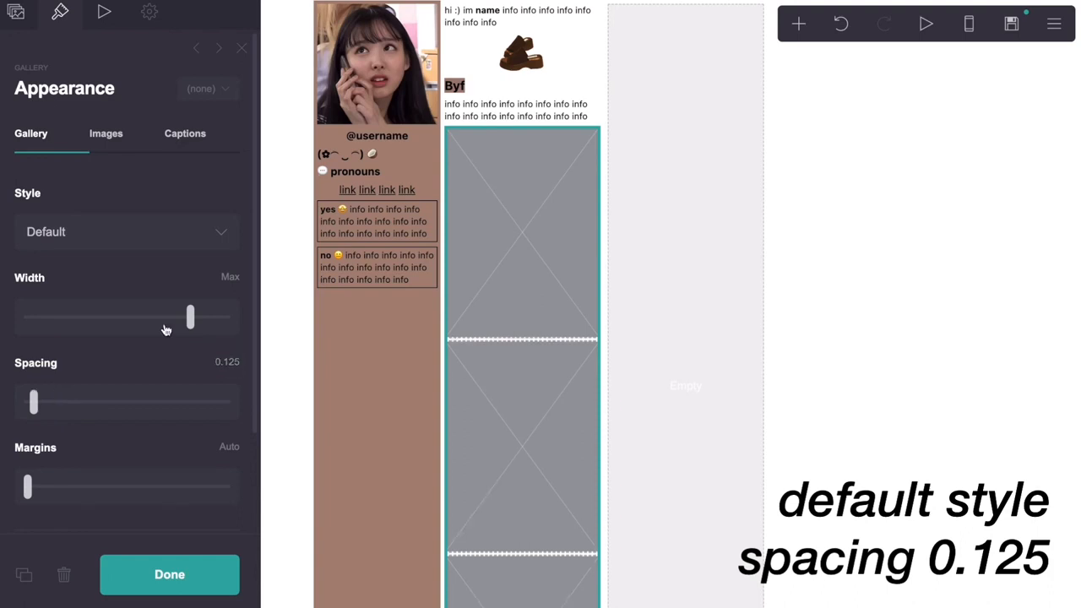
{"action": "left_click", "coordinate": [125, 133]}
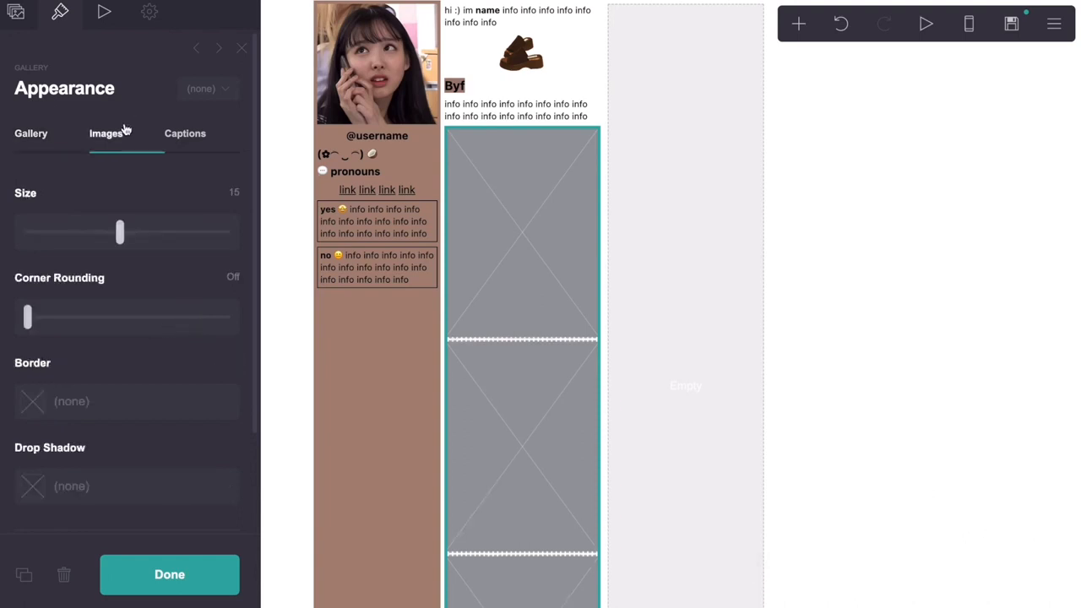
{"action": "left_click", "coordinate": [228, 193]}
{"action": "type", "text": "3"}
{"action": "key", "text": "Return"}
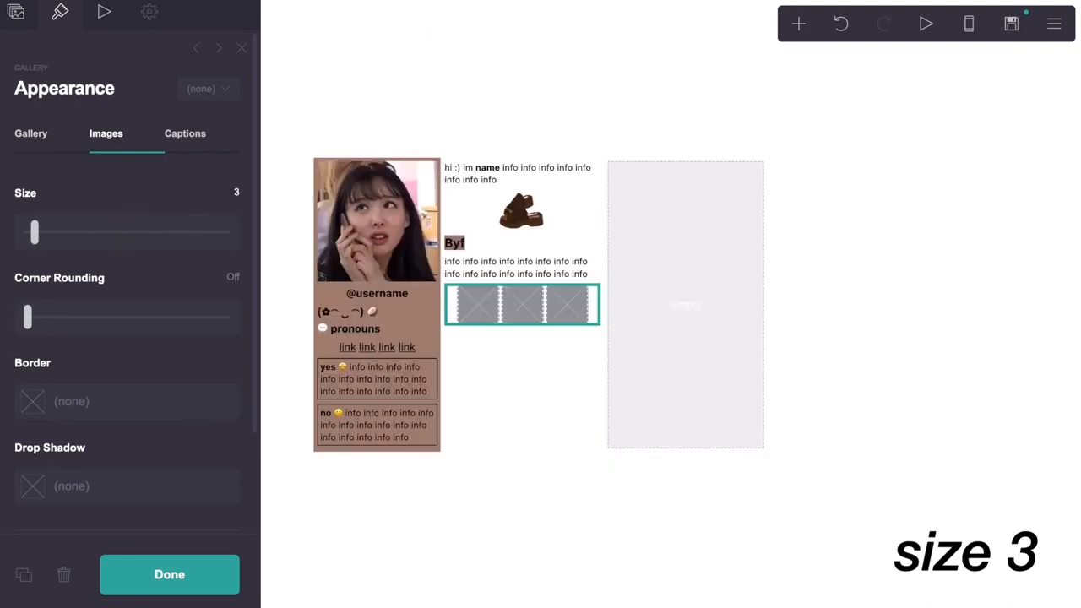
Check the gallery in the phone preview, then return to editing
{"action": "left_click", "coordinate": [970, 27]}
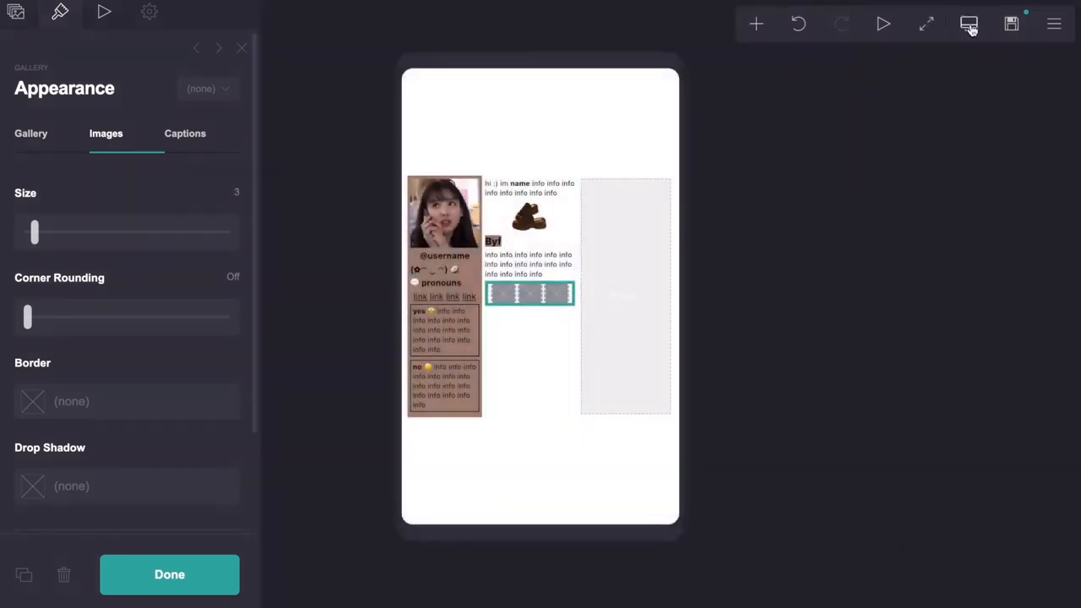
{"action": "left_click", "coordinate": [970, 26]}
{"action": "left_click", "coordinate": [8, 10]}
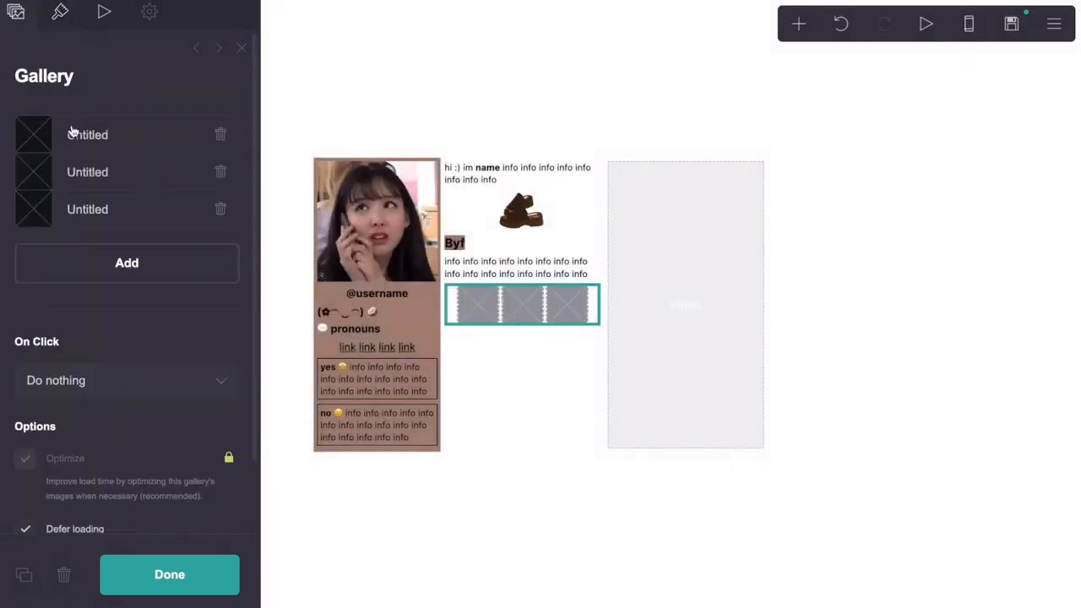
Upload the brown leaf, brick block and orange leaf pictures into the three gallery slots
{"action": "left_click", "coordinate": [72, 133]}
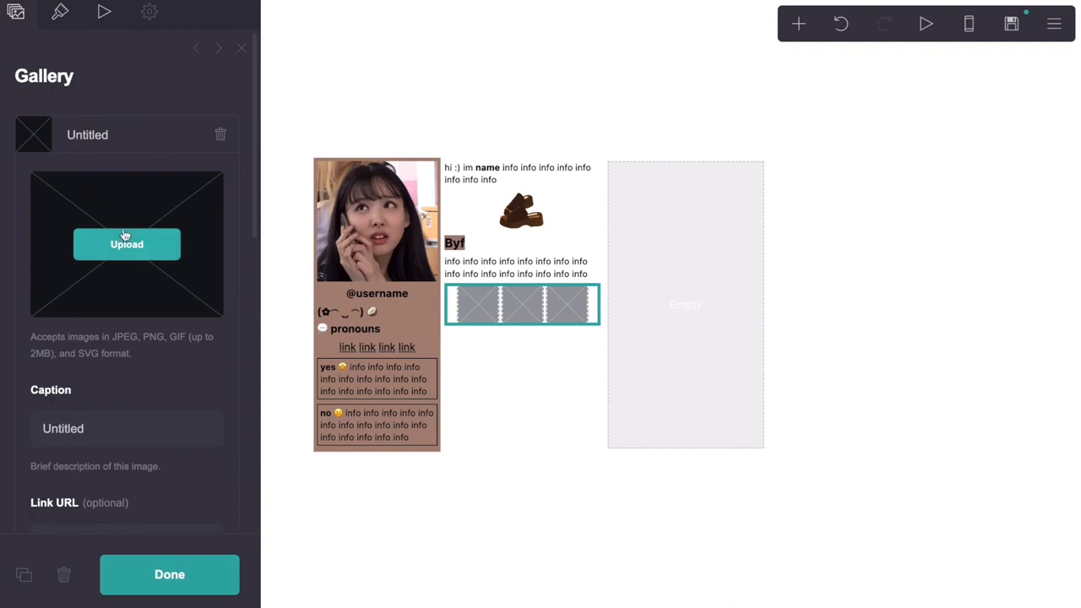
{"action": "left_click", "coordinate": [95, 142]}
{"action": "left_click", "coordinate": [99, 181]}
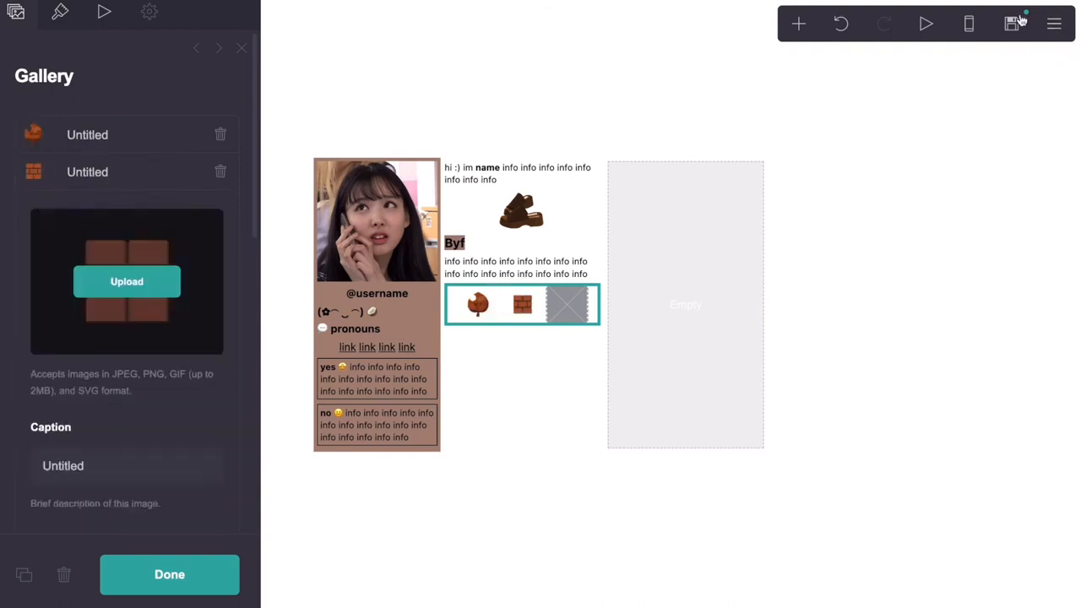
{"action": "left_click", "coordinate": [138, 177]}
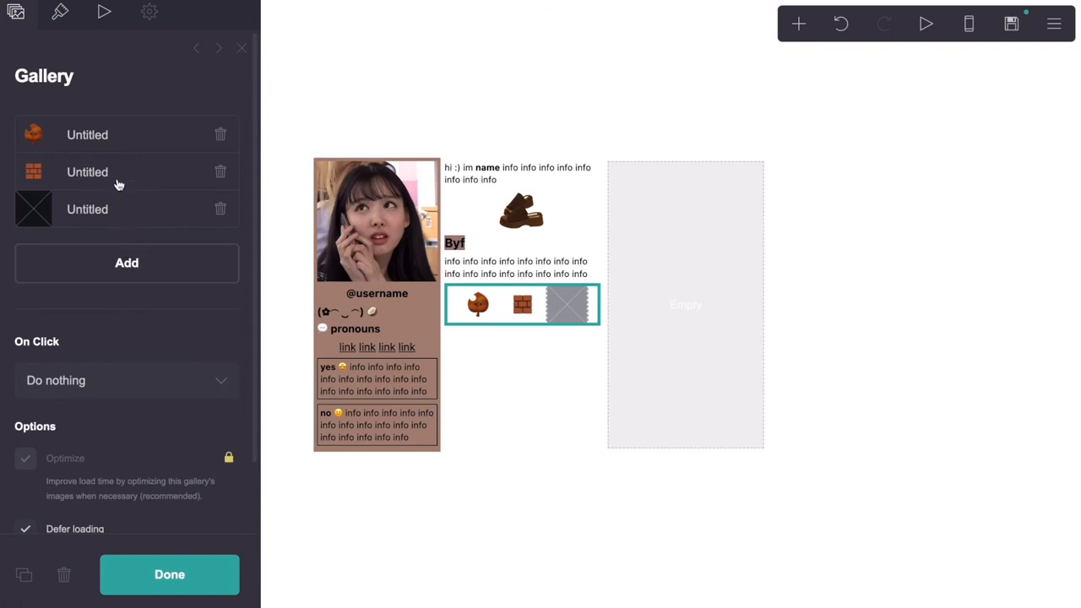
{"action": "left_click", "coordinate": [119, 179]}
{"action": "left_click", "coordinate": [89, 133]}
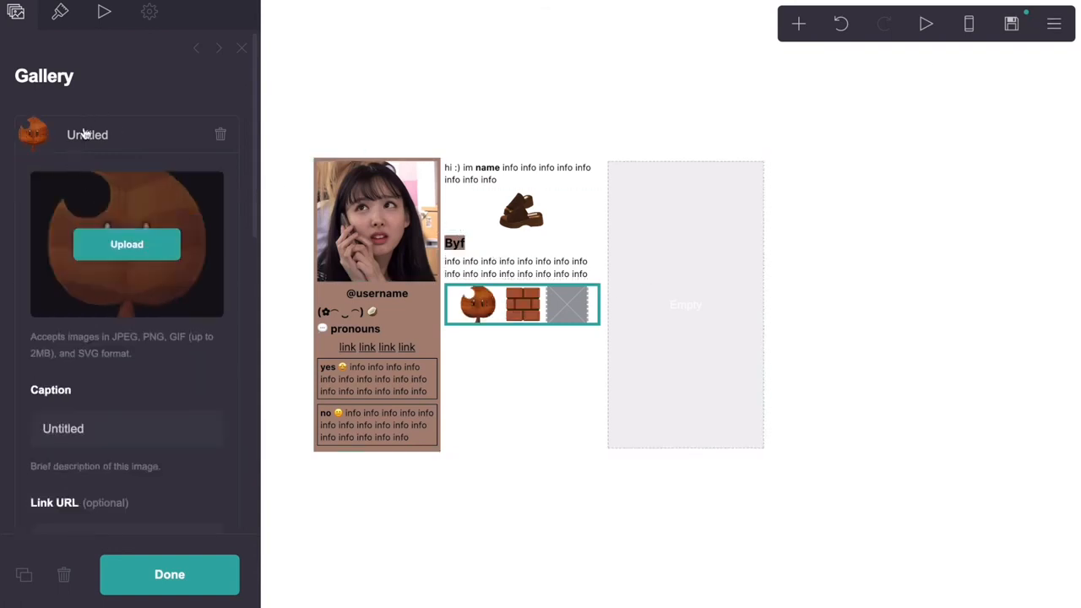
{"action": "left_click", "coordinate": [85, 133]}
{"action": "left_click", "coordinate": [89, 210]}
{"action": "left_click", "coordinate": [130, 308]}
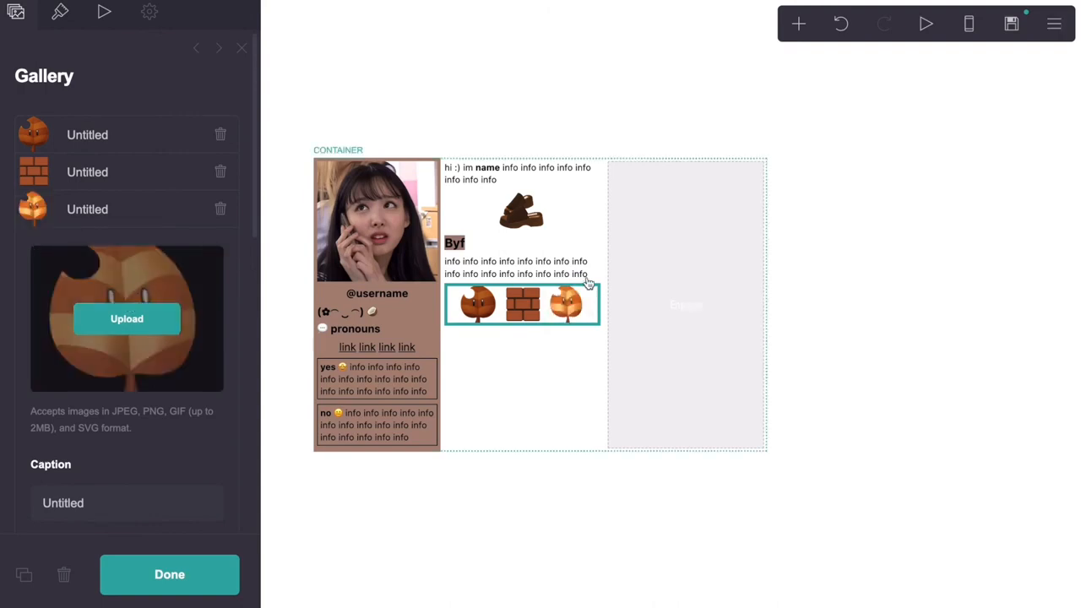
{"action": "left_click", "coordinate": [579, 252]}
Duplicate the Byf heading and move the copy beneath the leaf images
{"action": "left_click", "coordinate": [24, 576]}
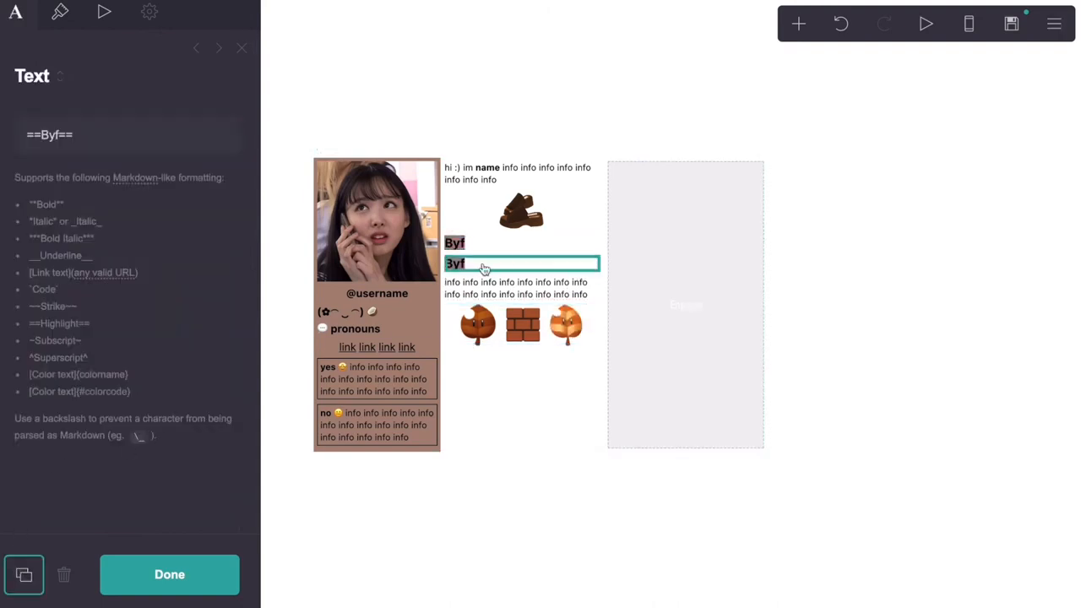
{"action": "left_click_drag", "start_coordinate": [484, 267], "coordinate": [543, 361]}
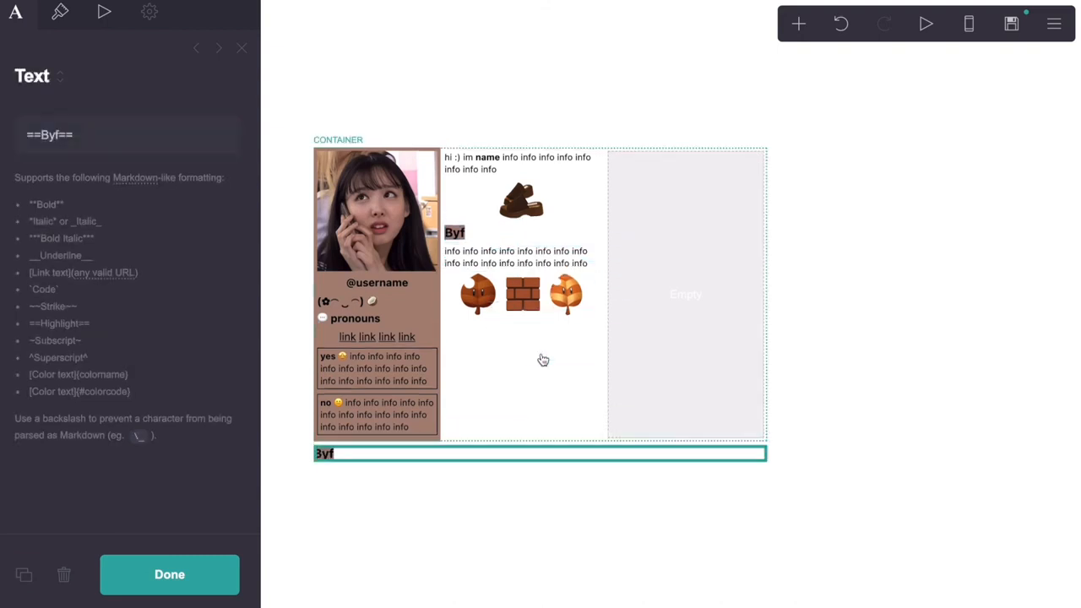
{"action": "left_click_drag", "start_coordinate": [488, 451], "coordinate": [524, 326]}
Right-align the heading copy and select its 'Byf' text for renaming
{"action": "left_click", "coordinate": [60, 11]}
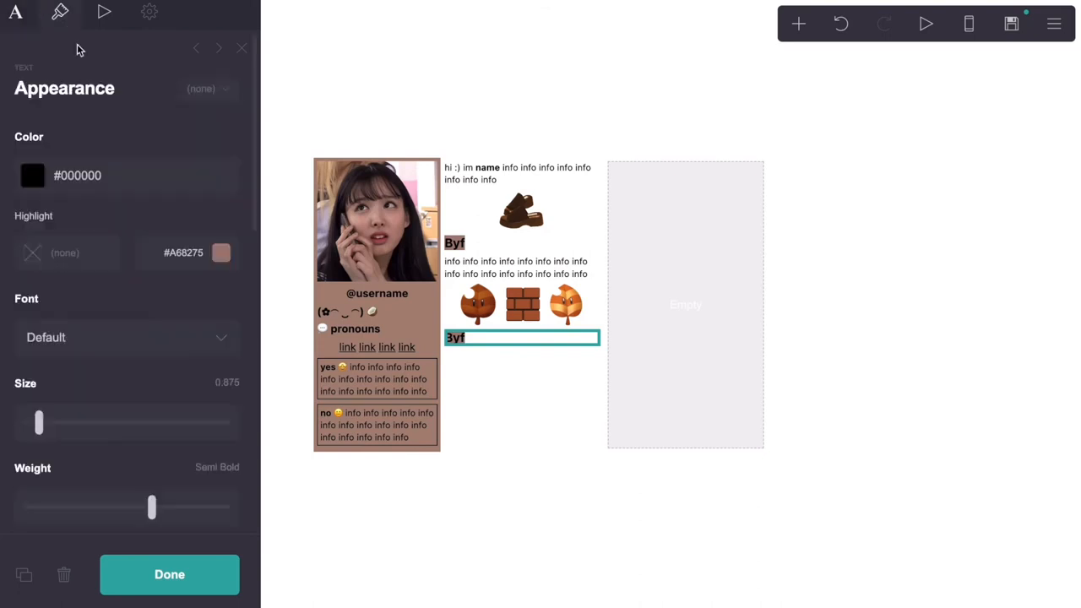
{"action": "scroll", "coordinate": [131, 310], "scroll_direction": "down", "scroll_amount": 3}
{"action": "scroll", "coordinate": [131, 310], "scroll_direction": "down", "scroll_amount": 5}
{"action": "left_click", "coordinate": [114, 347]}
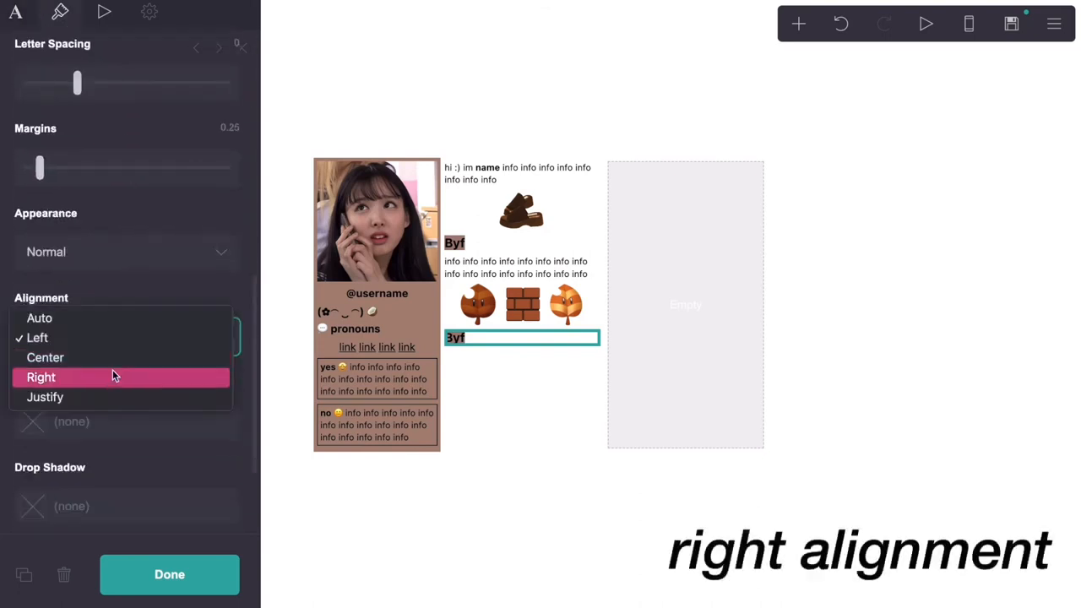
{"action": "left_click", "coordinate": [115, 380]}
{"action": "scroll", "coordinate": [119, 298], "scroll_direction": "up", "scroll_amount": 8}
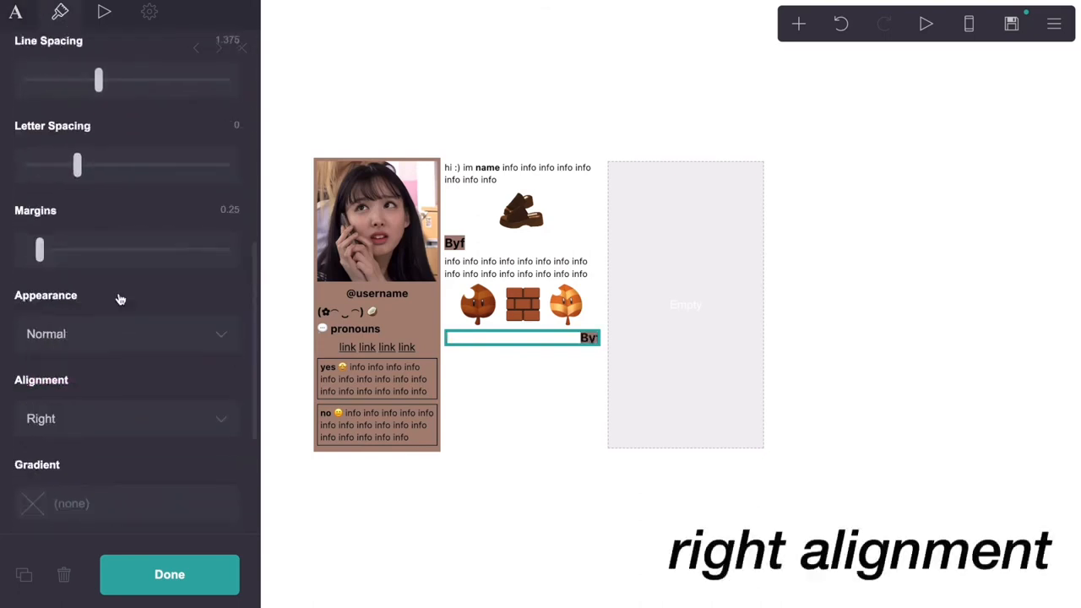
{"action": "left_click", "coordinate": [15, 11]}
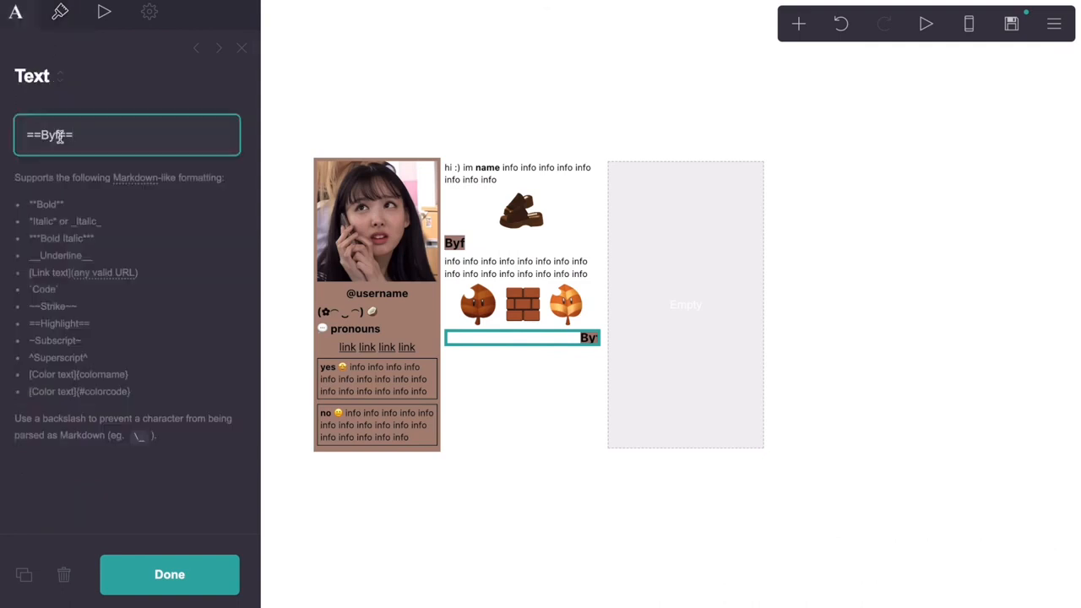
Rename the heading copy to 'Dfi' and place a duplicate of the info paragraph below it
{"action": "type", "text": "Dfi"}
{"action": "left_click", "coordinate": [531, 263]}
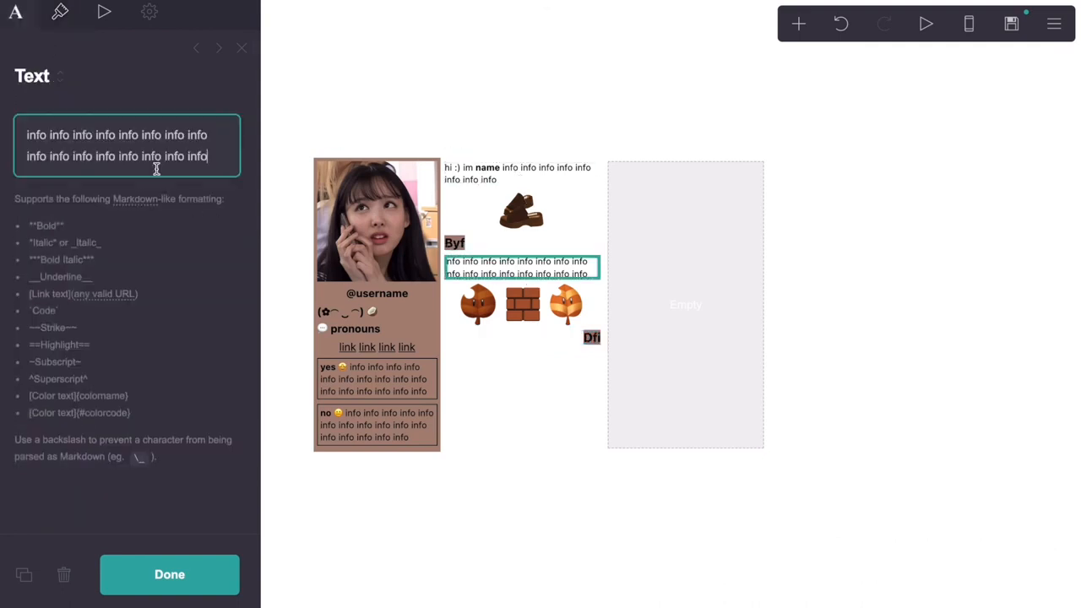
{"action": "left_click", "coordinate": [26, 559]}
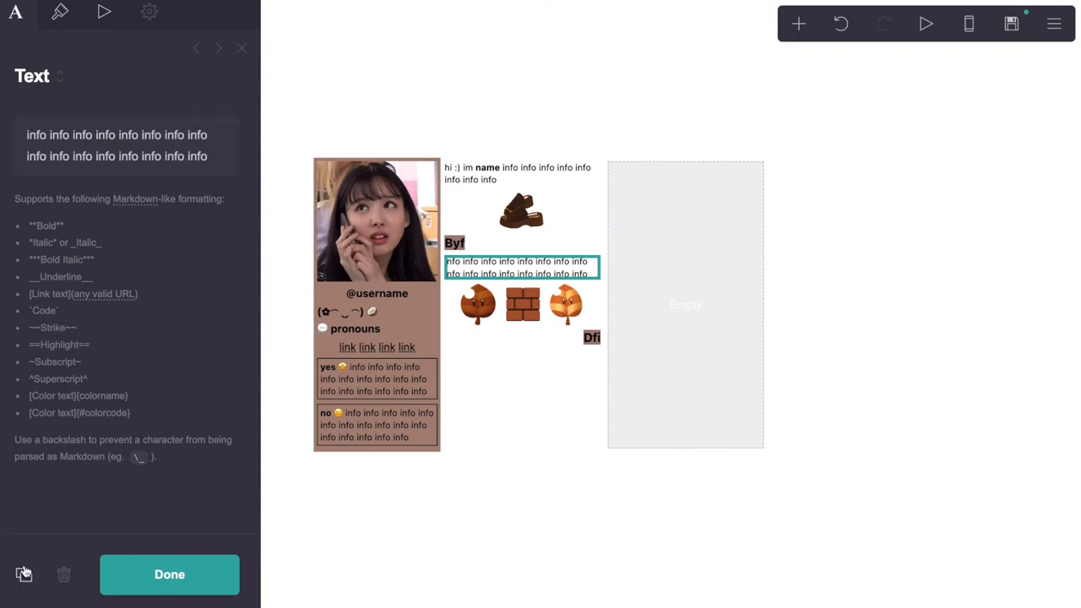
{"action": "left_click", "coordinate": [24, 574]}
{"action": "left_click_drag", "start_coordinate": [539, 265], "coordinate": [571, 380]}
Set the copied info paragraph's alignment to Right
{"action": "left_click", "coordinate": [60, 11]}
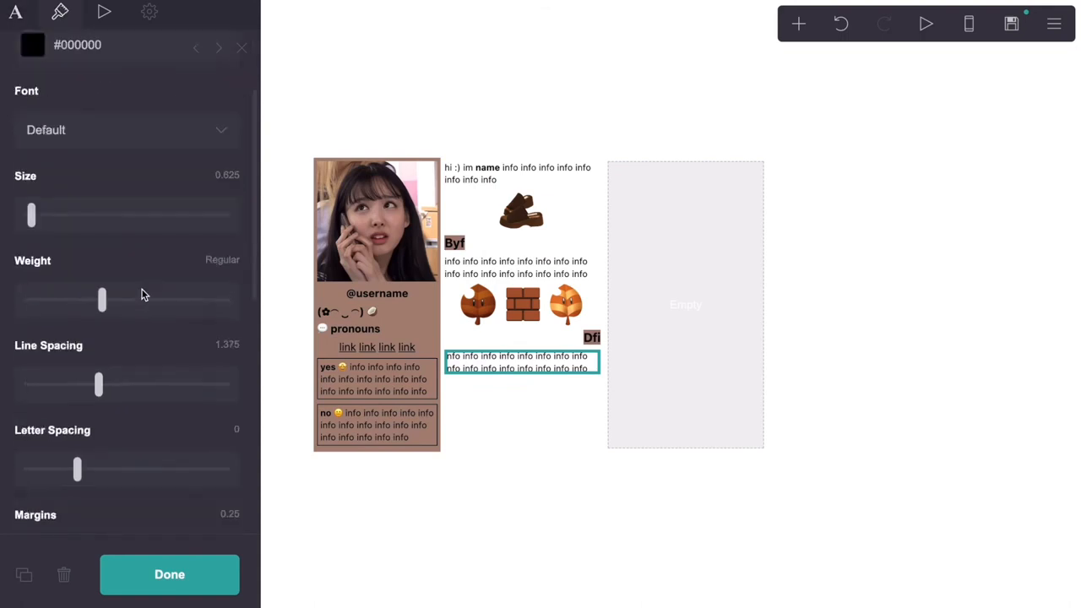
{"action": "scroll", "coordinate": [141, 295], "scroll_direction": "down", "scroll_amount": 4}
{"action": "left_click", "coordinate": [101, 385]}
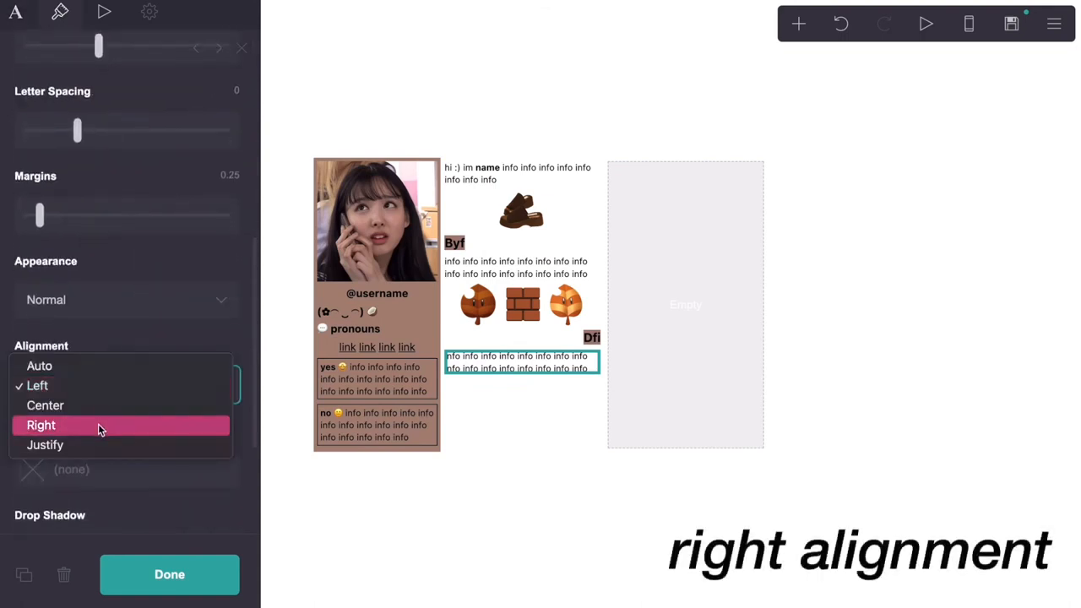
{"action": "left_click", "coordinate": [97, 427]}
{"action": "scroll", "coordinate": [126, 345], "scroll_direction": "up", "scroll_amount": 5}
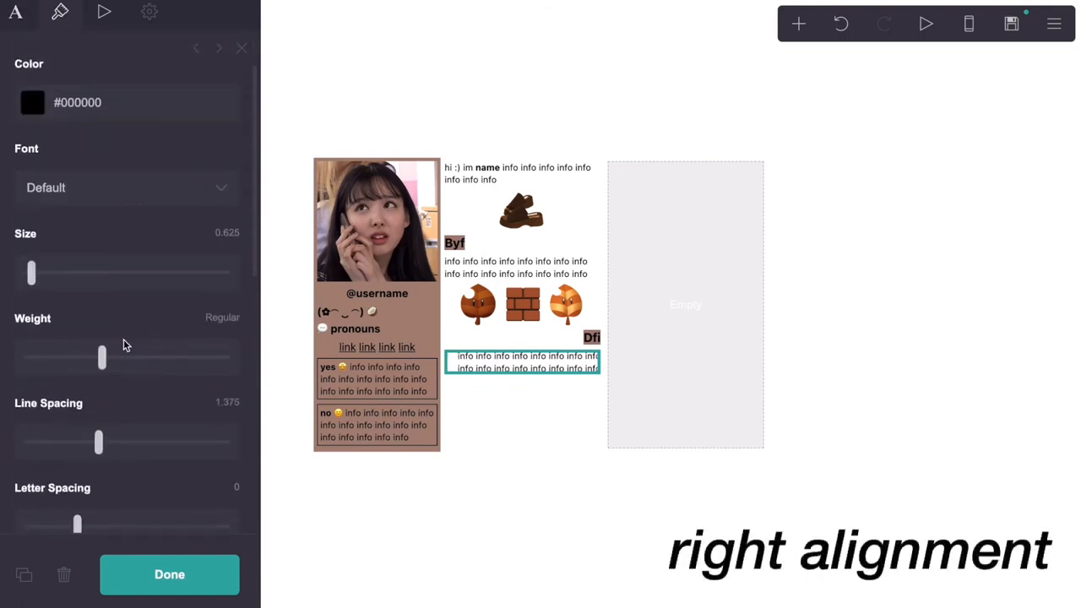
{"action": "scroll", "coordinate": [124, 345], "scroll_direction": "up", "scroll_amount": 1}
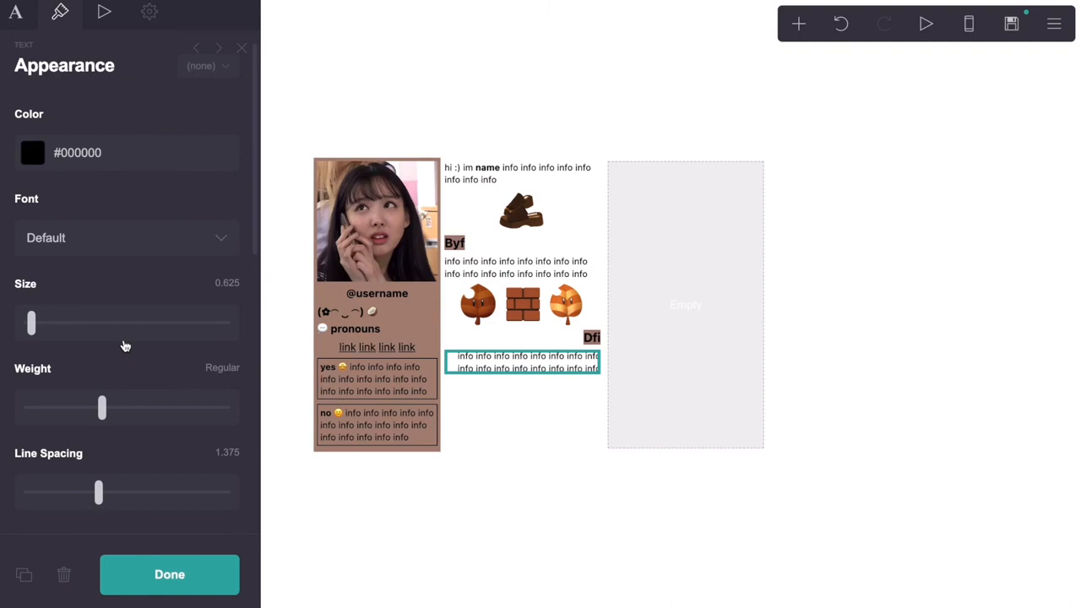
Add an image at width 5 showing the pixel cat, and check the phone preview
{"action": "left_click", "coordinate": [798, 25]}
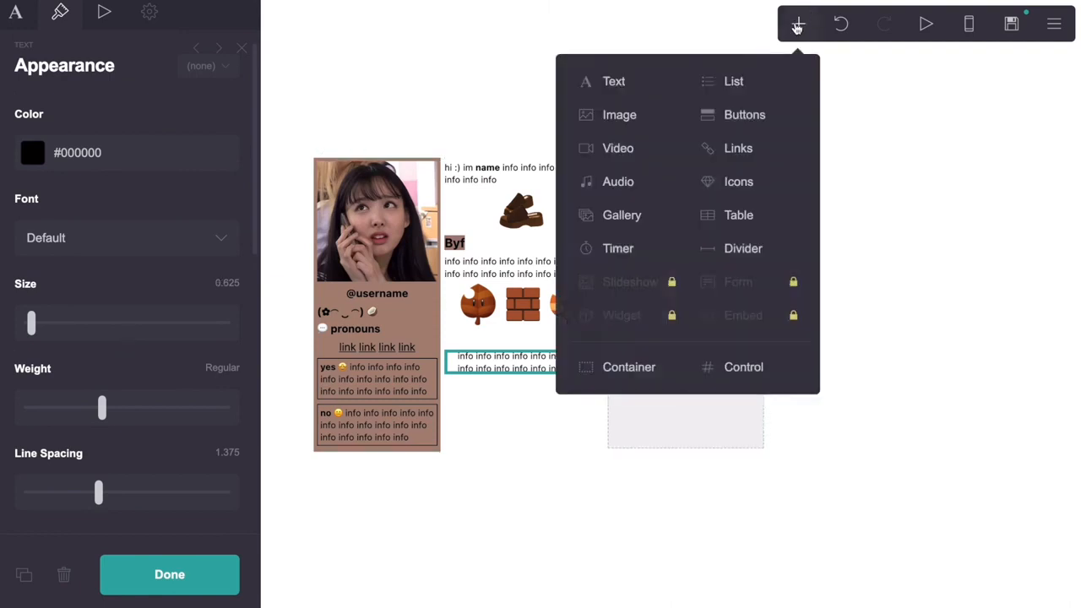
{"action": "left_click", "coordinate": [648, 112]}
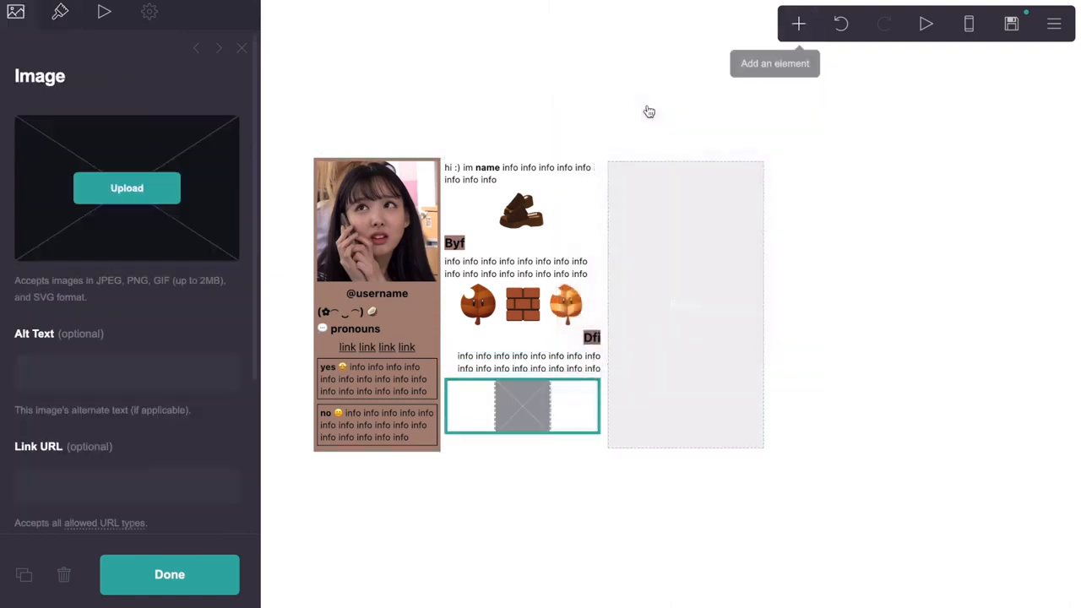
{"action": "left_click", "coordinate": [62, 28]}
{"action": "left_click", "coordinate": [232, 136]}
{"action": "type", "text": "5"}
{"action": "key", "text": "Return"}
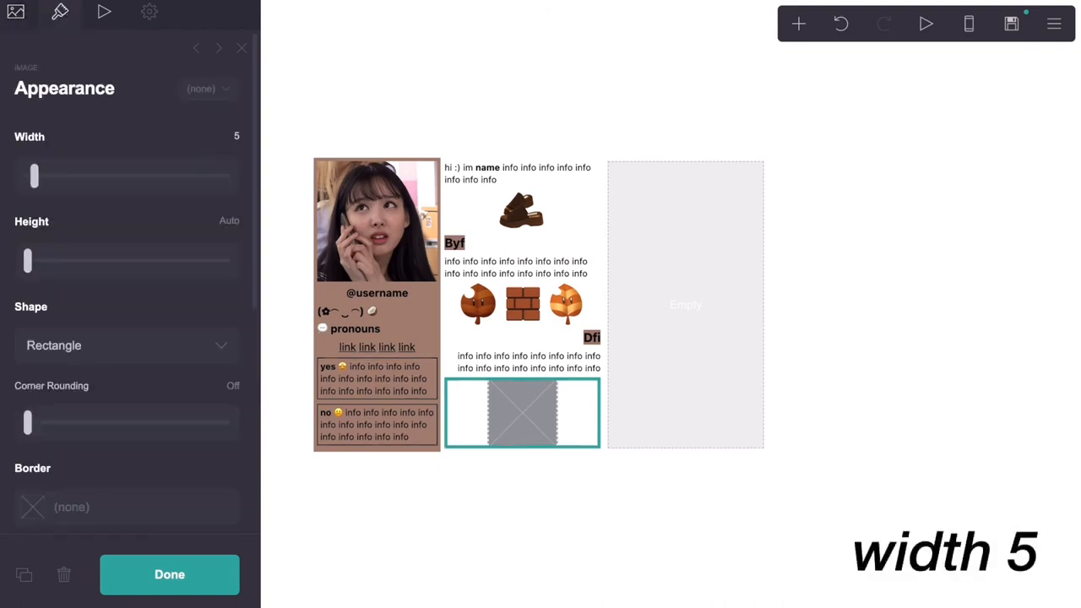
{"action": "left_click", "coordinate": [15, 12]}
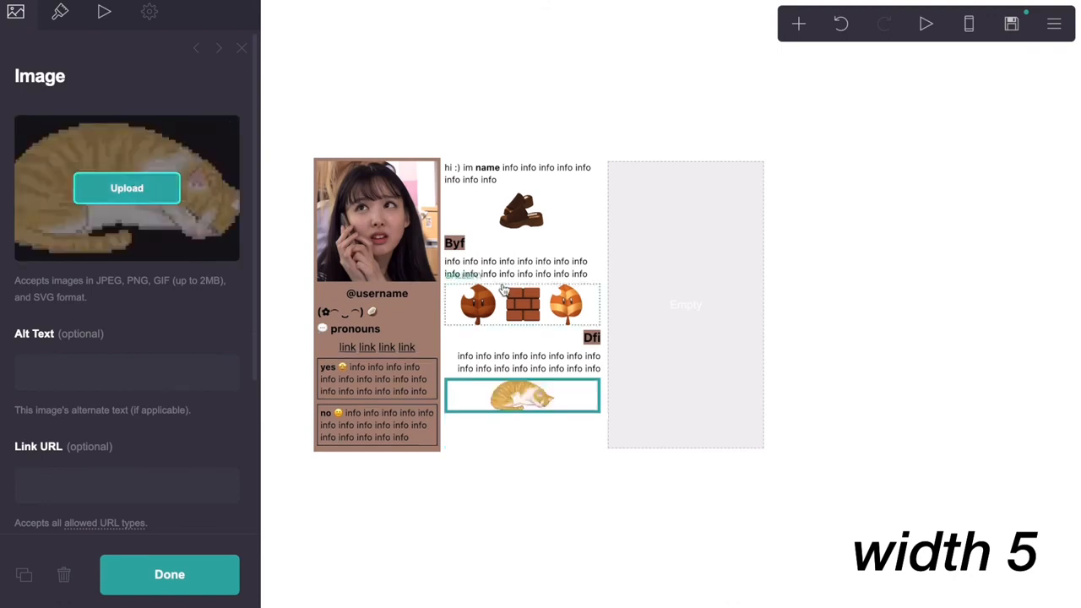
{"action": "left_click", "coordinate": [969, 25]}
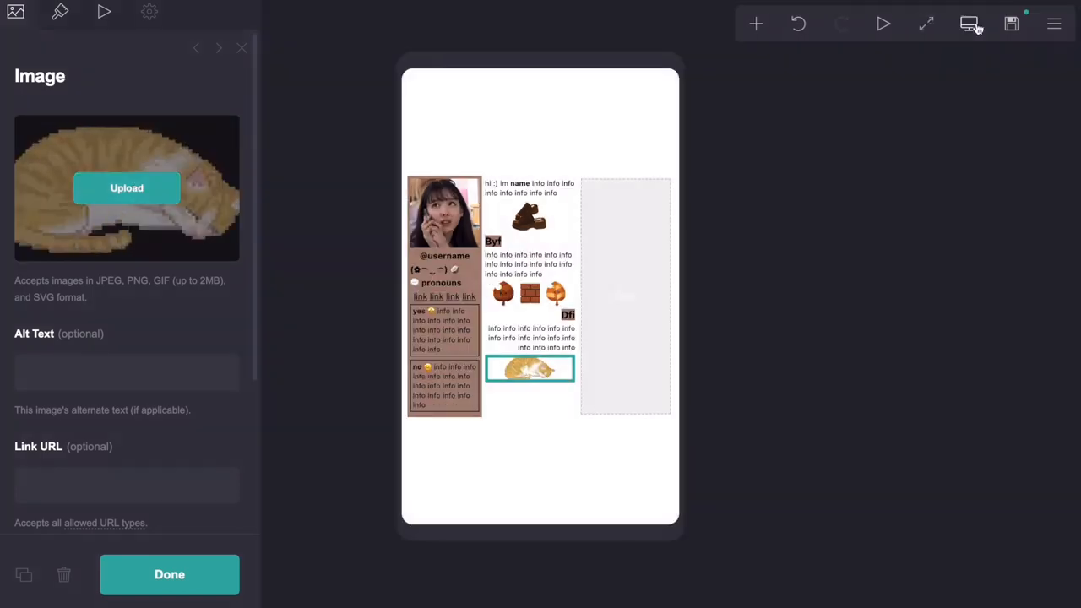
{"action": "left_click", "coordinate": [971, 25]}
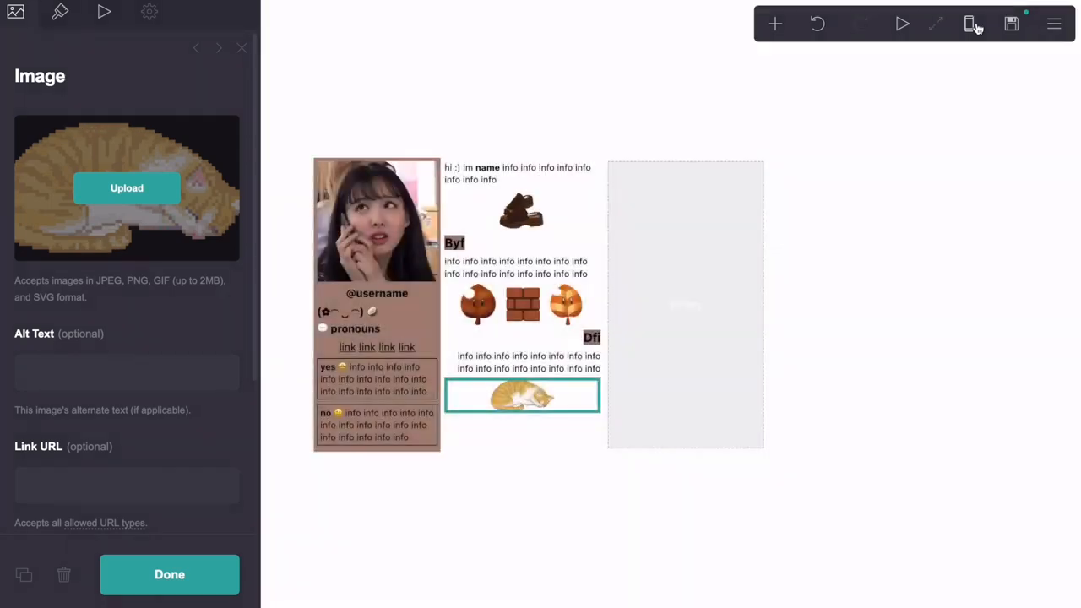
Duplicate the Byf heading and move the copy into the empty right column
{"action": "left_click", "coordinate": [522, 247]}
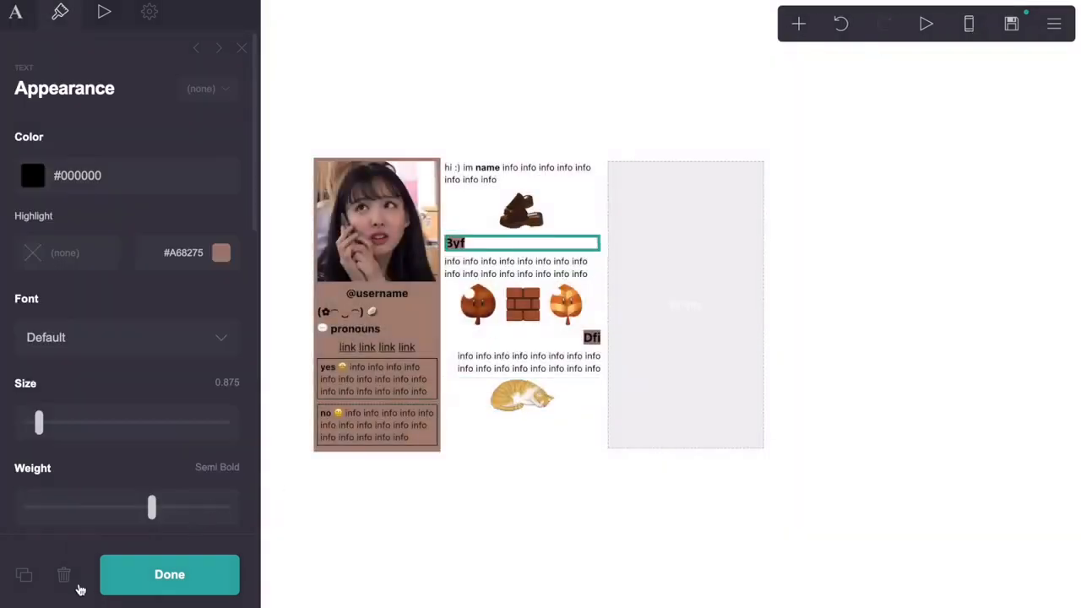
{"action": "left_click", "coordinate": [22, 574]}
{"action": "left_click", "coordinate": [569, 247]}
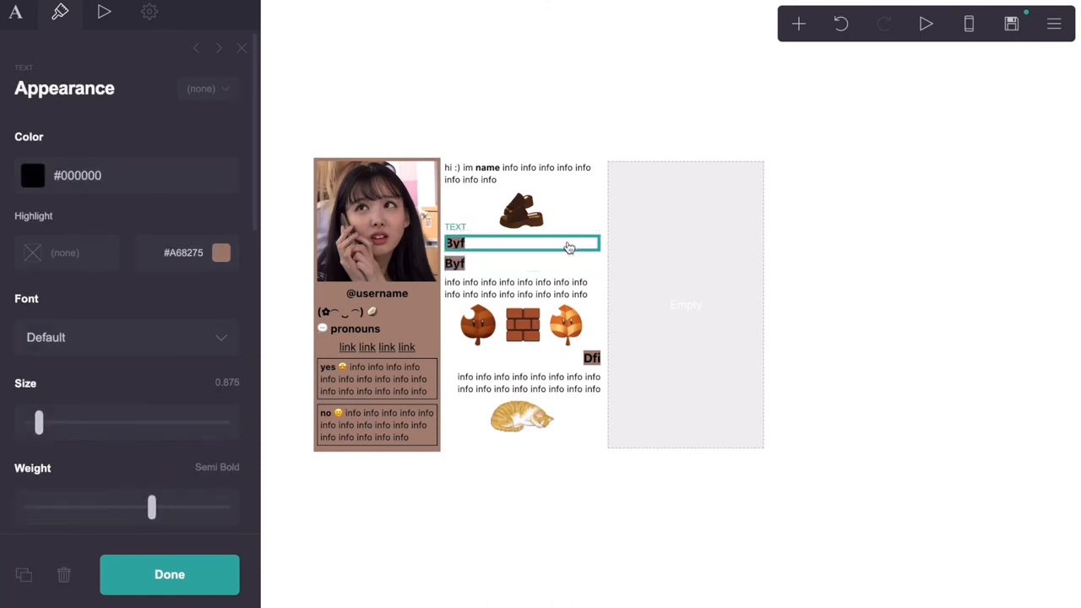
{"action": "left_click_drag", "start_coordinate": [569, 247], "coordinate": [705, 222]}
{"action": "left_click", "coordinate": [73, 89]}
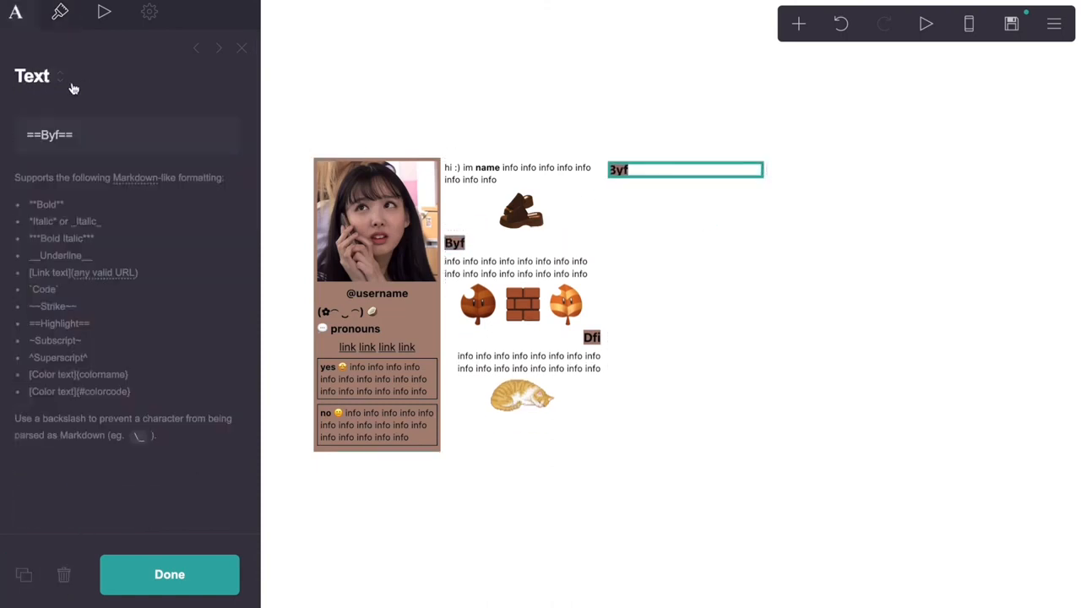
{"action": "left_click", "coordinate": [60, 139]}
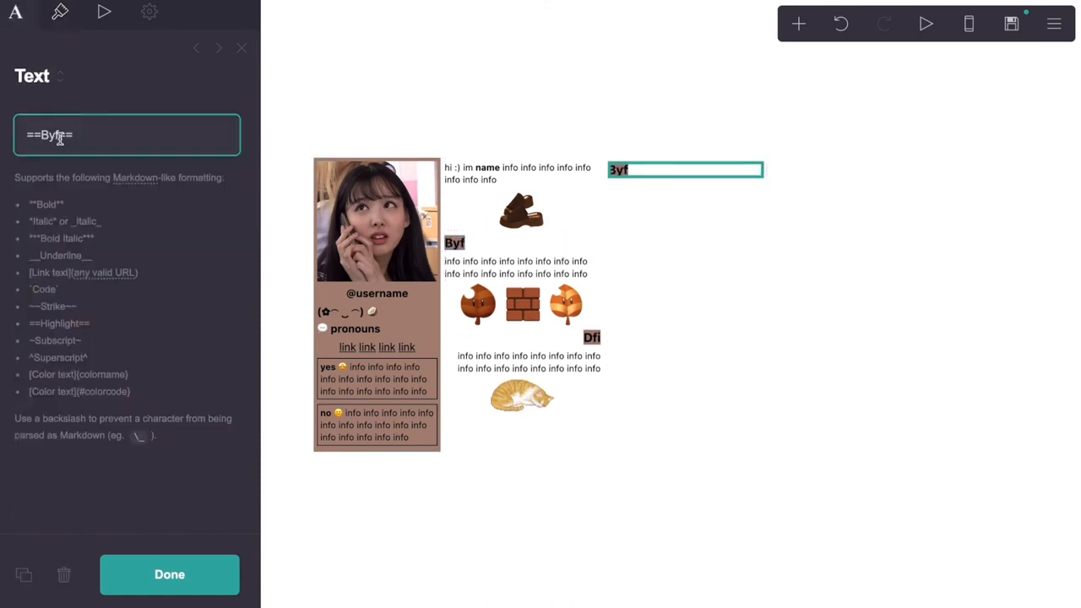
Copy the info paragraph under the right-column heading and rename that heading to Kpop
{"action": "left_click", "coordinate": [512, 267]}
{"action": "left_click", "coordinate": [22, 574]}
{"action": "left_click_drag", "start_coordinate": [541, 275], "coordinate": [652, 174]}
{"action": "left_click", "coordinate": [652, 175]}
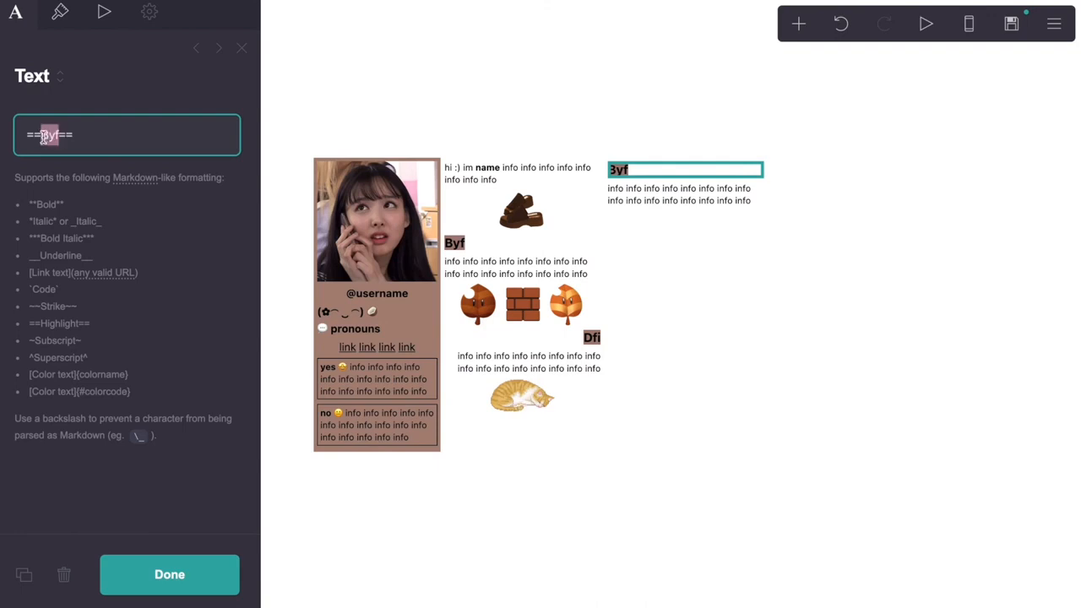
{"action": "type", "text": "Kpop"}
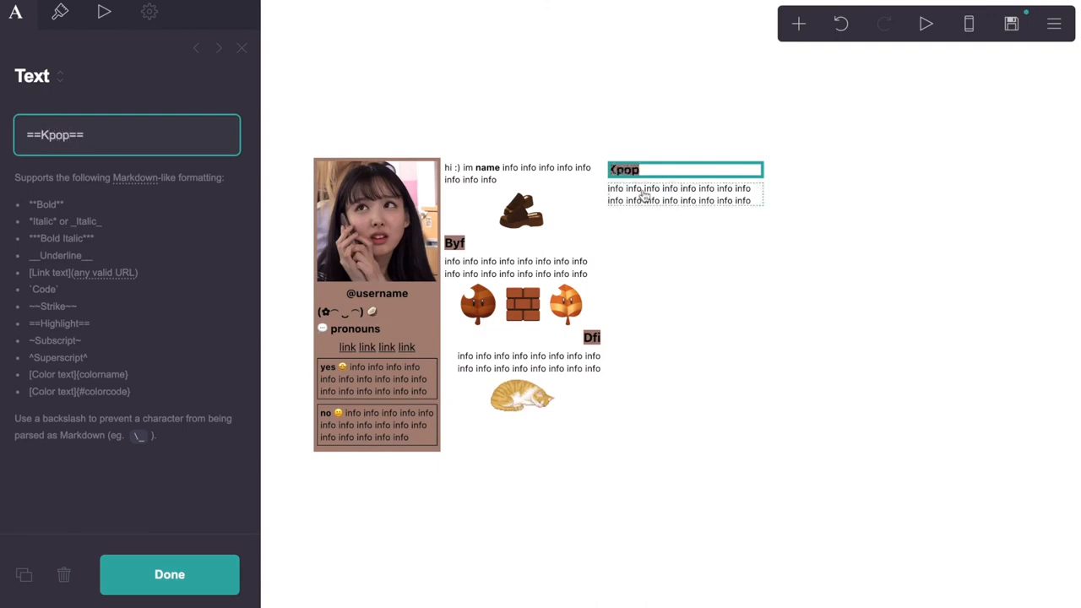
Shrink the Kpop paragraph's margins and set the three-column container's spacing to 0
{"action": "left_click", "coordinate": [646, 196]}
{"action": "left_click", "coordinate": [61, 15]}
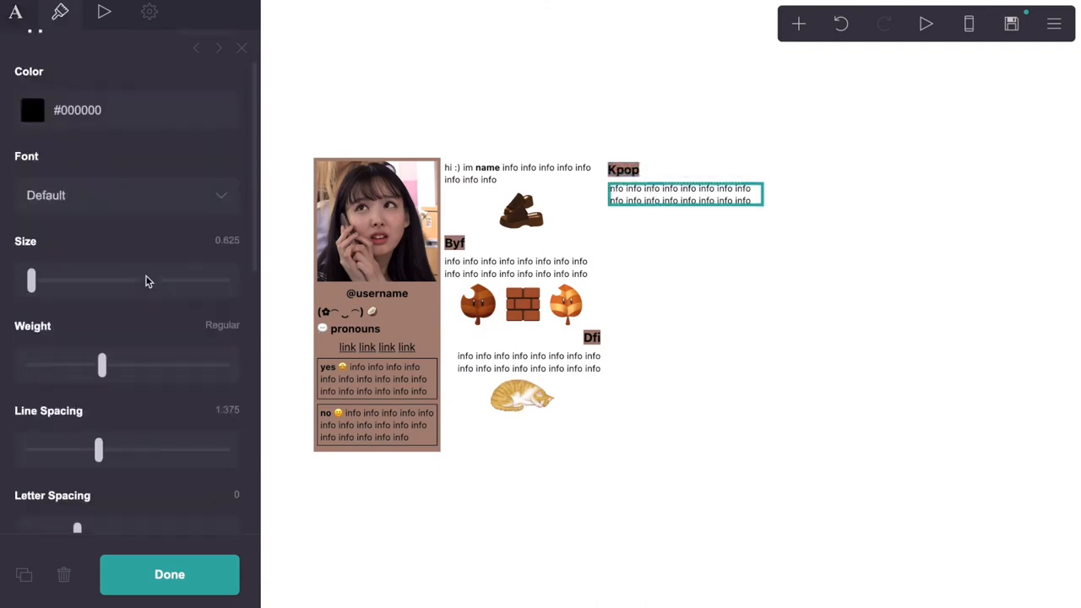
{"action": "scroll", "coordinate": [146, 284], "scroll_direction": "down", "scroll_amount": 4}
{"action": "left_click_drag", "start_coordinate": [35, 393], "coordinate": [32, 391]}
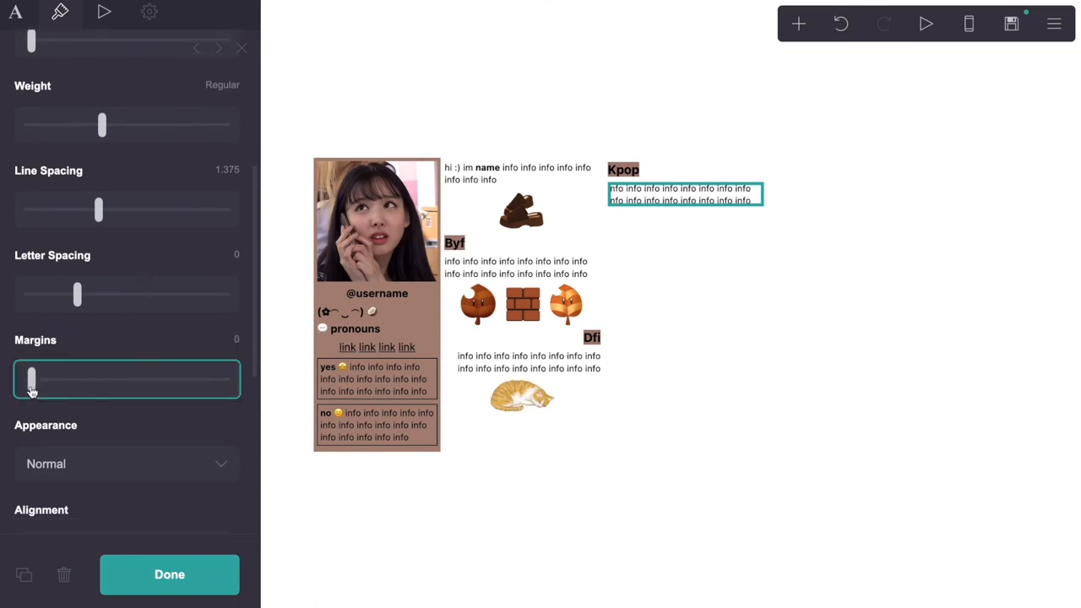
{"action": "mouse_move", "coordinate": [32, 391]}
{"action": "left_mouse_down"}
{"action": "mouse_move", "coordinate": [43, 391]}
{"action": "mouse_move", "coordinate": [25, 390]}
{"action": "left_mouse_up"}
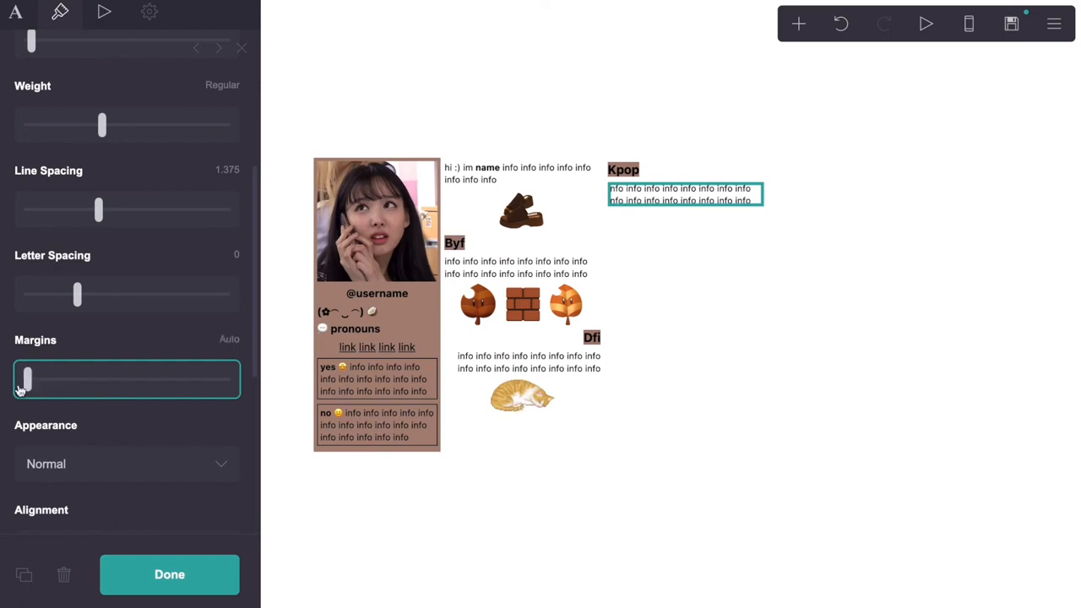
{"action": "left_click", "coordinate": [669, 438]}
{"action": "scroll", "coordinate": [97, 386], "scroll_direction": "down", "scroll_amount": 6}
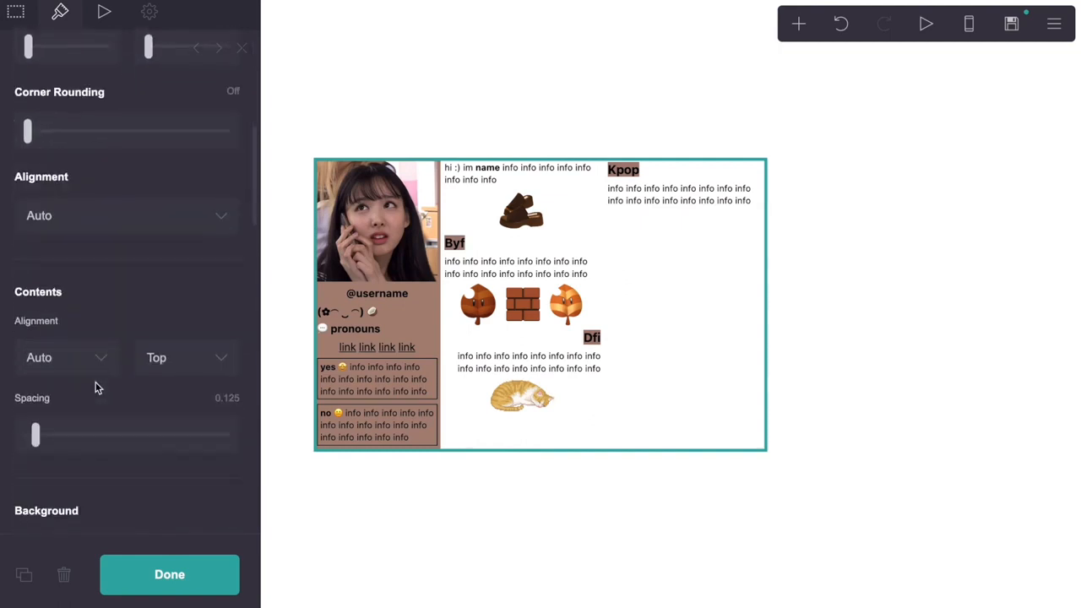
{"action": "left_click_drag", "start_coordinate": [36, 434], "coordinate": [28, 436]}
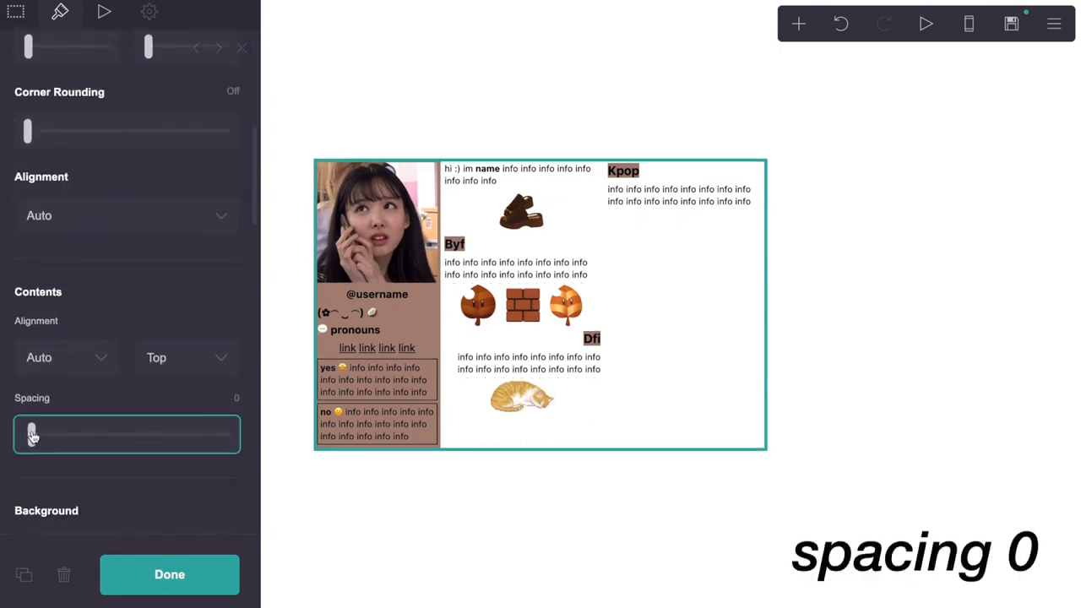
Set the Kpop info paragraph's margins to exactly 0.125
{"action": "left_click", "coordinate": [675, 197]}
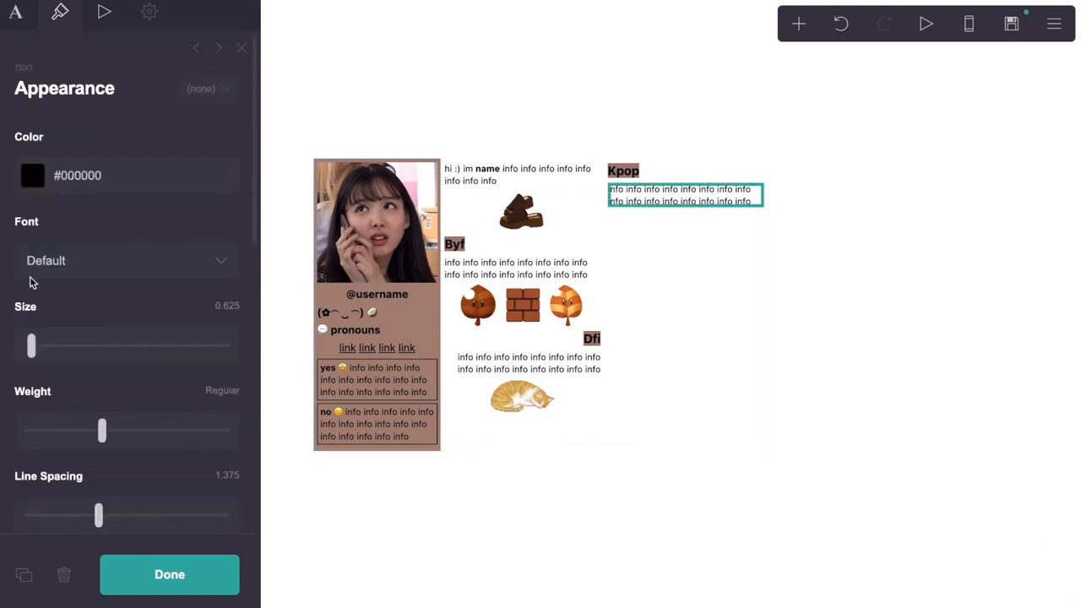
{"action": "scroll", "coordinate": [31, 283], "scroll_direction": "down", "scroll_amount": 3}
{"action": "scroll", "coordinate": [31, 283], "scroll_direction": "down", "scroll_amount": 2}
{"action": "left_click", "coordinate": [231, 347]}
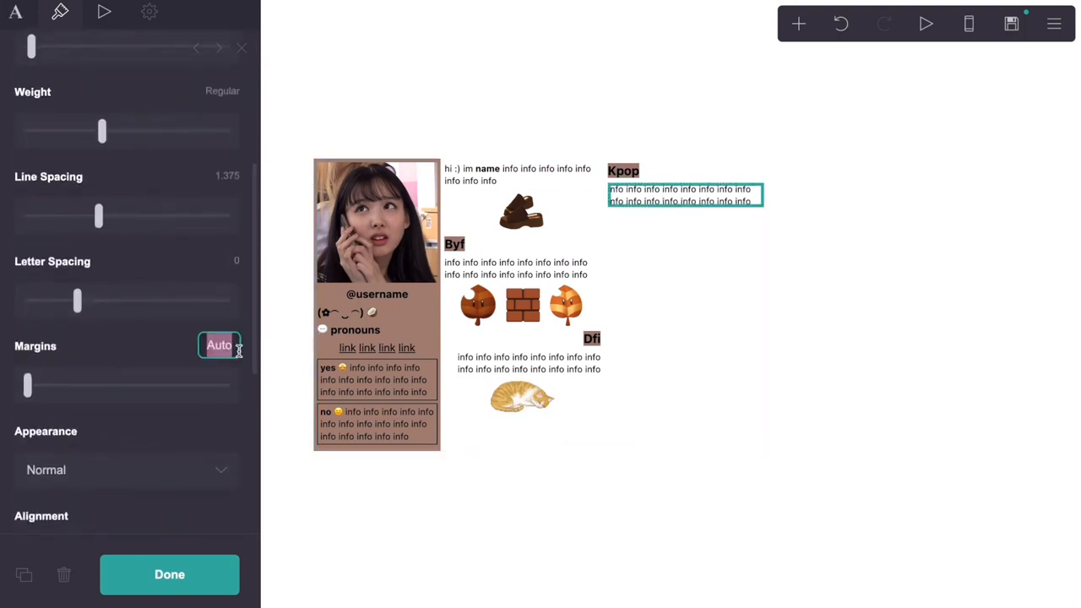
{"action": "type", "text": "0"}
{"action": "key", "text": "Return"}
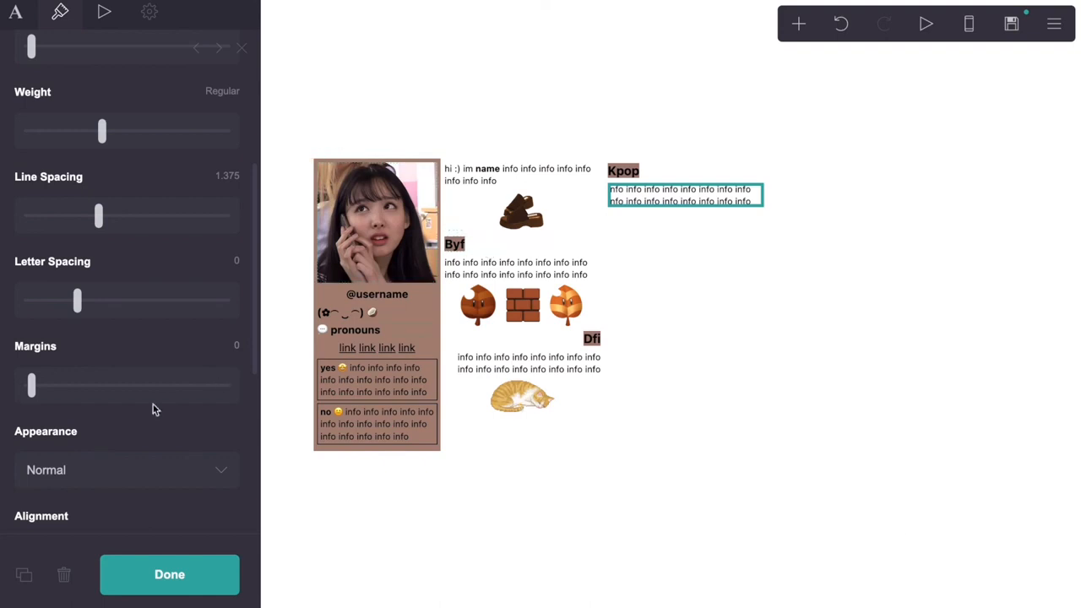
{"action": "left_click", "coordinate": [234, 346]}
{"action": "type", "text": "0.125"}
{"action": "key", "text": "Return"}
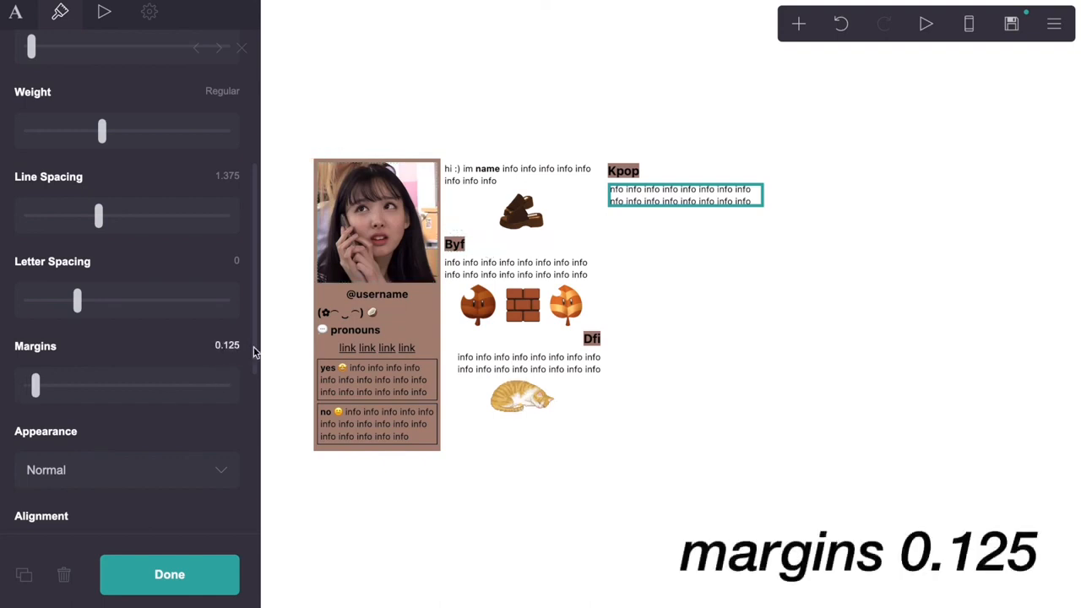
{"action": "left_click", "coordinate": [740, 436]}
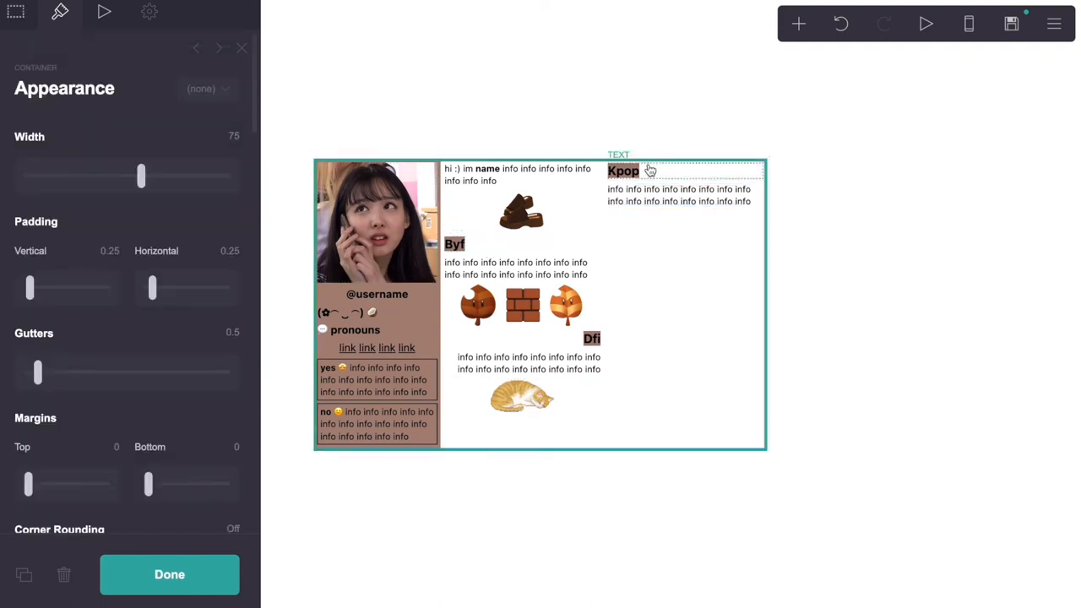
{"action": "left_click", "coordinate": [593, 339]}
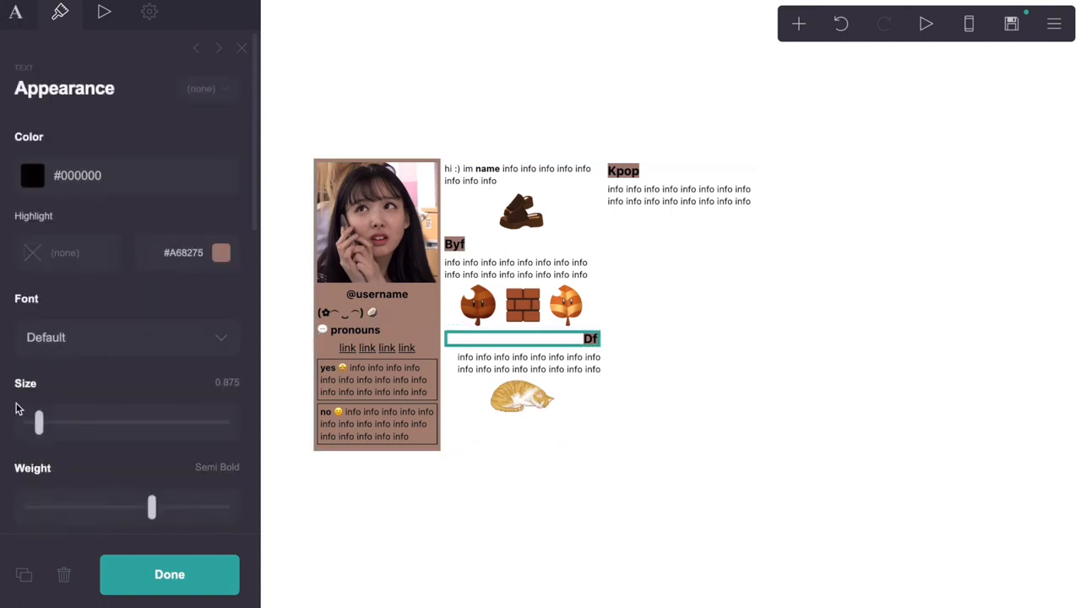
Duplicate the Dfi heading and add a new image in the Kpop section
{"action": "left_click", "coordinate": [24, 580]}
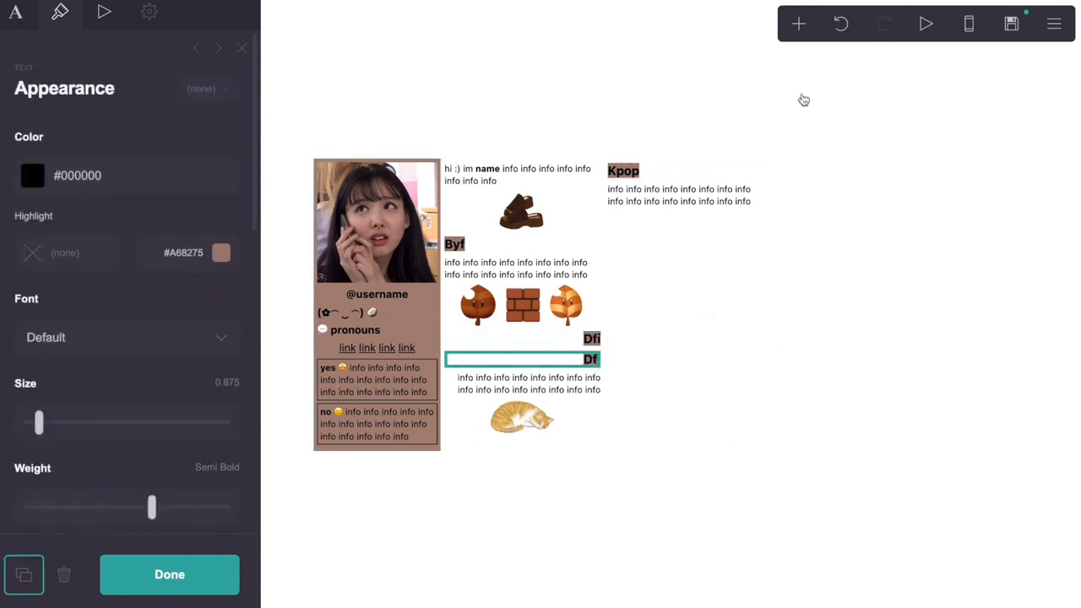
{"action": "left_click", "coordinate": [798, 23]}
{"action": "left_click", "coordinate": [623, 114]}
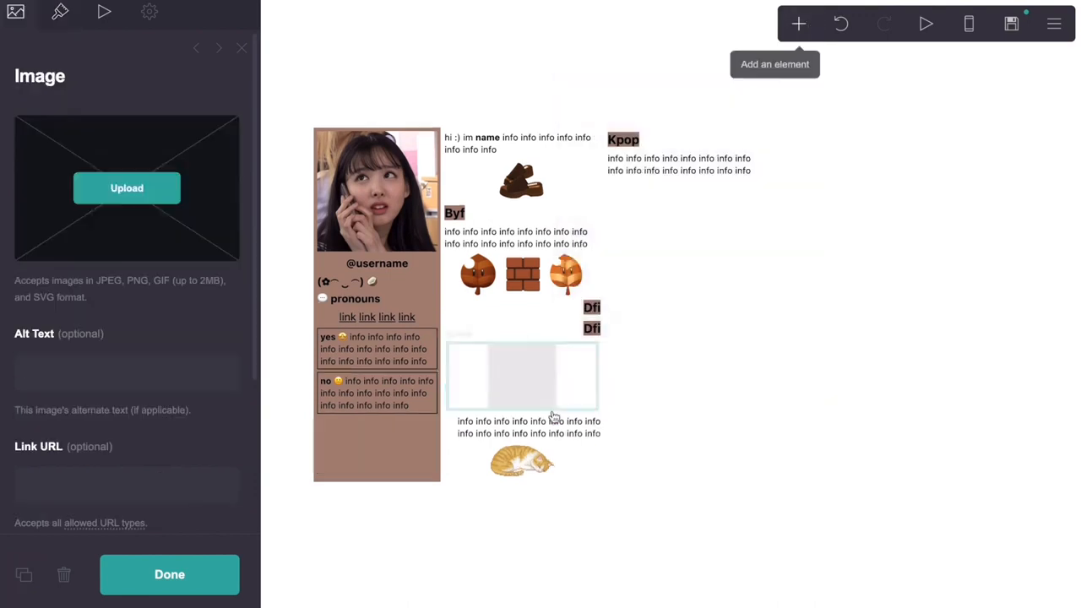
{"action": "left_click_drag", "start_coordinate": [553, 414], "coordinate": [695, 185]}
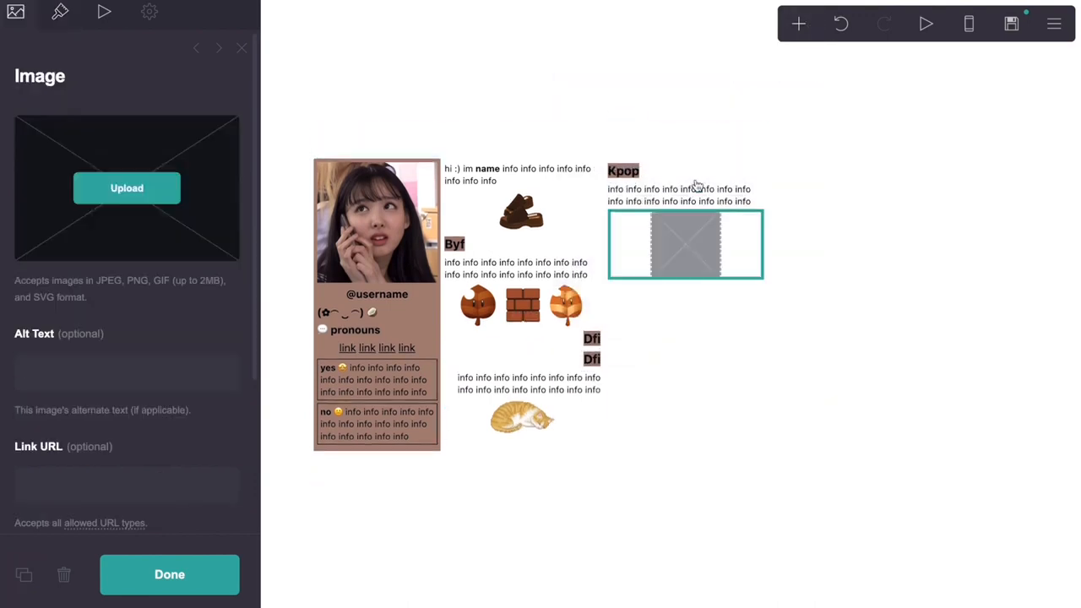
Give the image width 3.5 with the pixel picture, and move the Dfi copy beneath it
{"action": "left_click", "coordinate": [61, 14]}
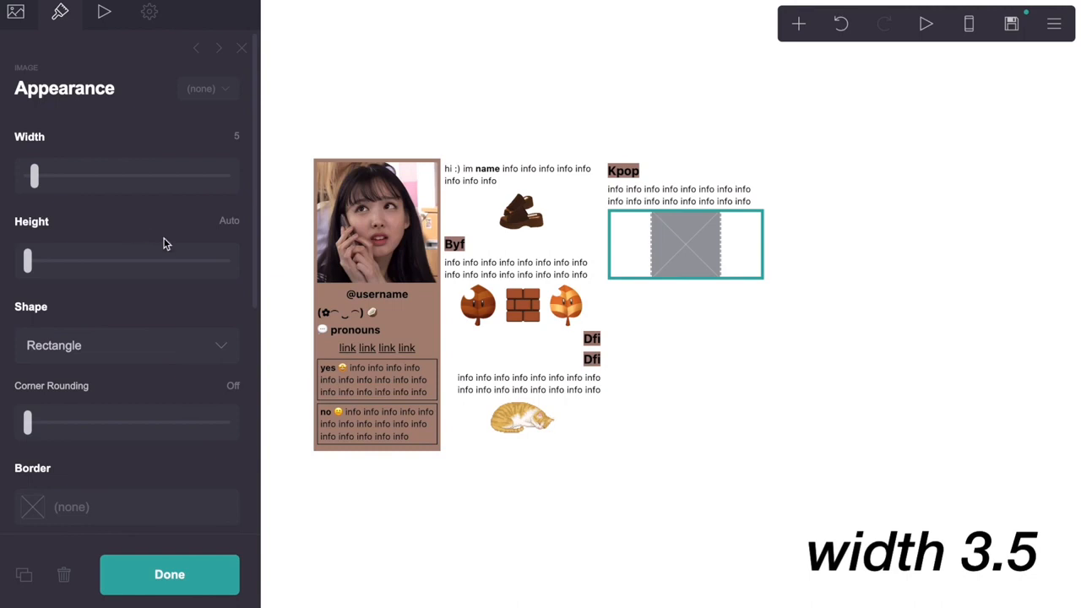
{"action": "left_click", "coordinate": [232, 136]}
{"action": "type", "text": "3.5"}
{"action": "key", "text": "Return"}
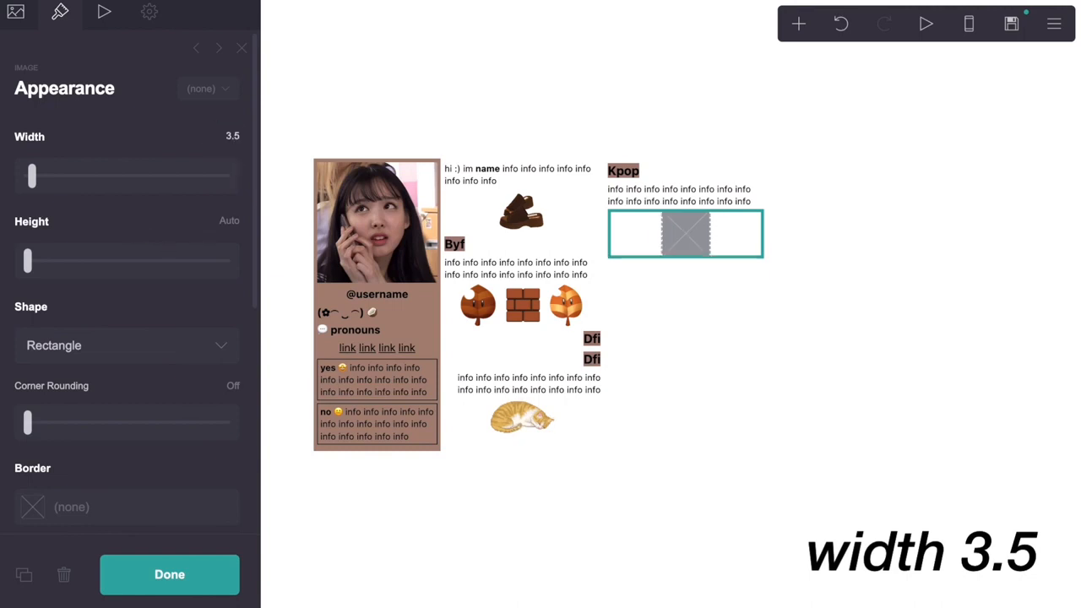
{"action": "left_click", "coordinate": [15, 13]}
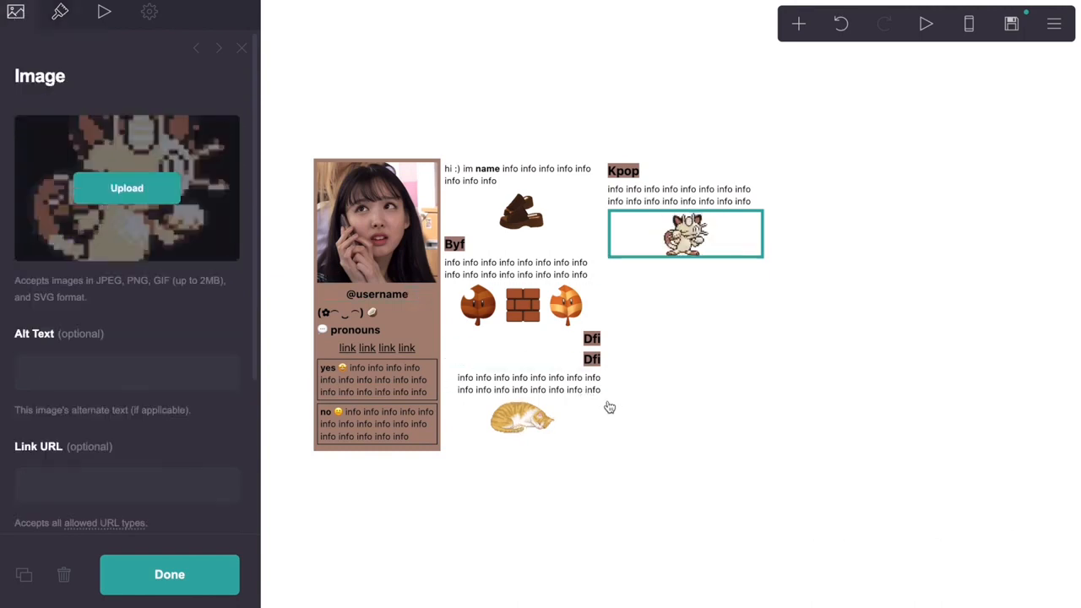
{"action": "left_click_drag", "start_coordinate": [601, 369], "coordinate": [751, 270]}
{"action": "left_click", "coordinate": [752, 270]}
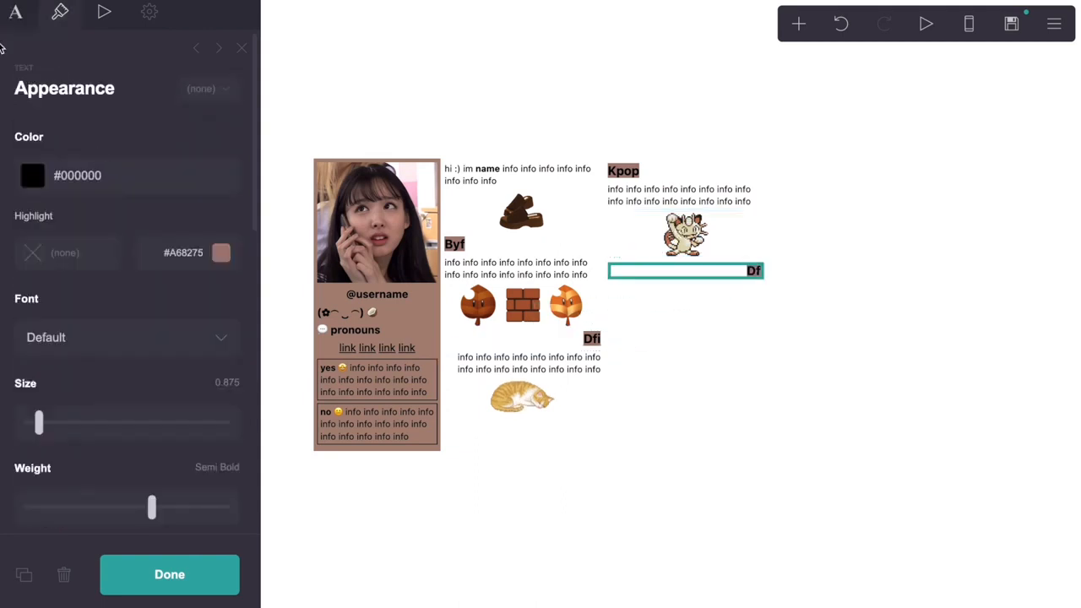
Rename the copied Dfi heading to 'Music'
{"action": "left_click", "coordinate": [15, 13]}
{"action": "left_click", "coordinate": [57, 139]}
{"action": "double_click", "coordinate": [56, 137]}
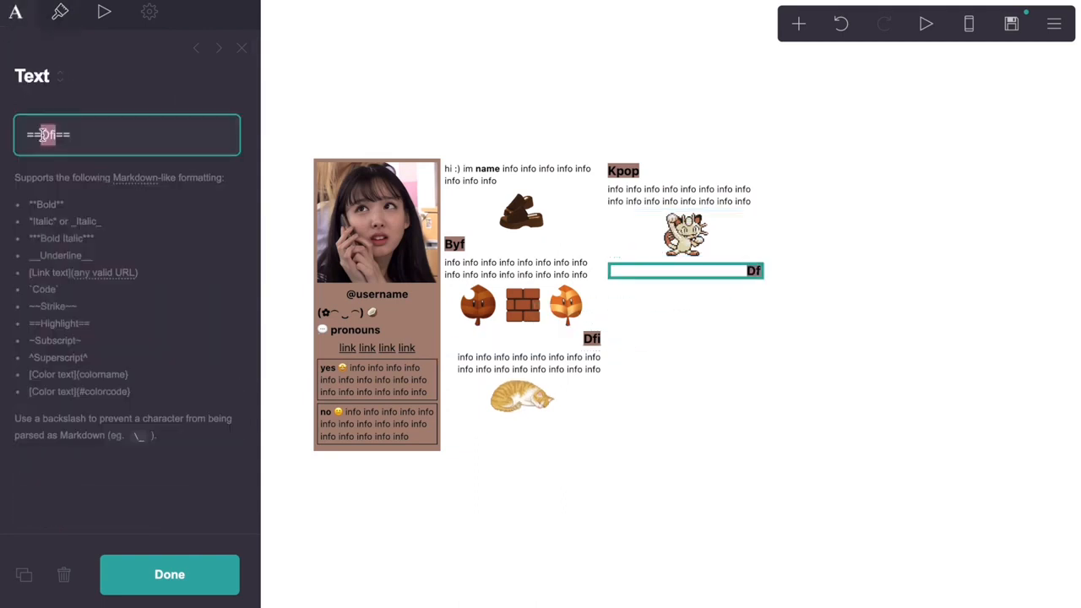
{"action": "type", "text": "Music"}
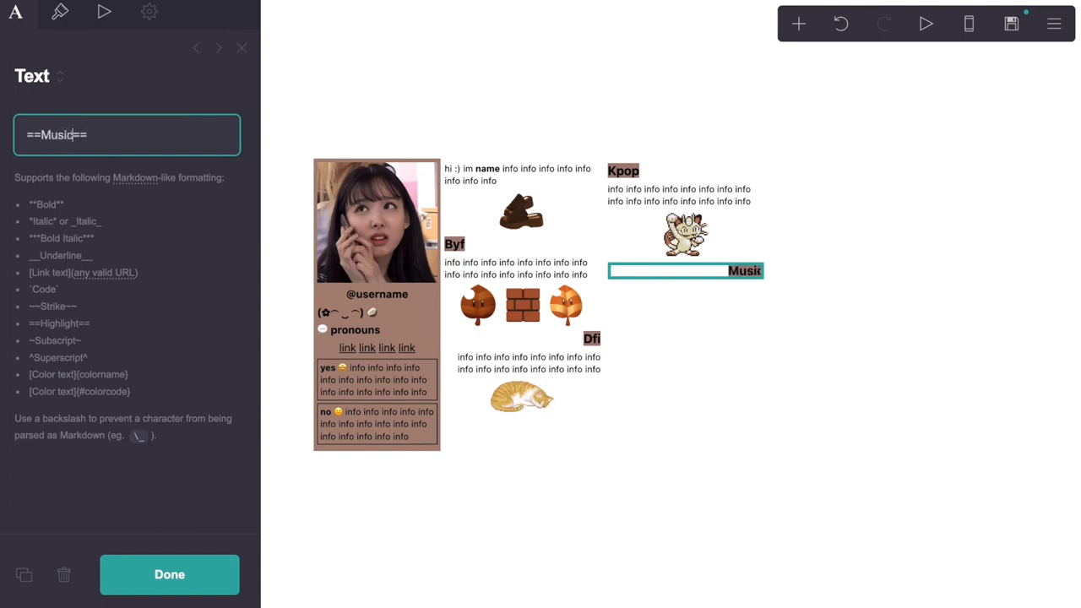
Duplicate an info paragraph and move it under the Music heading
{"action": "left_click", "coordinate": [537, 362]}
{"action": "left_click", "coordinate": [23, 574]}
{"action": "left_click", "coordinate": [557, 361]}
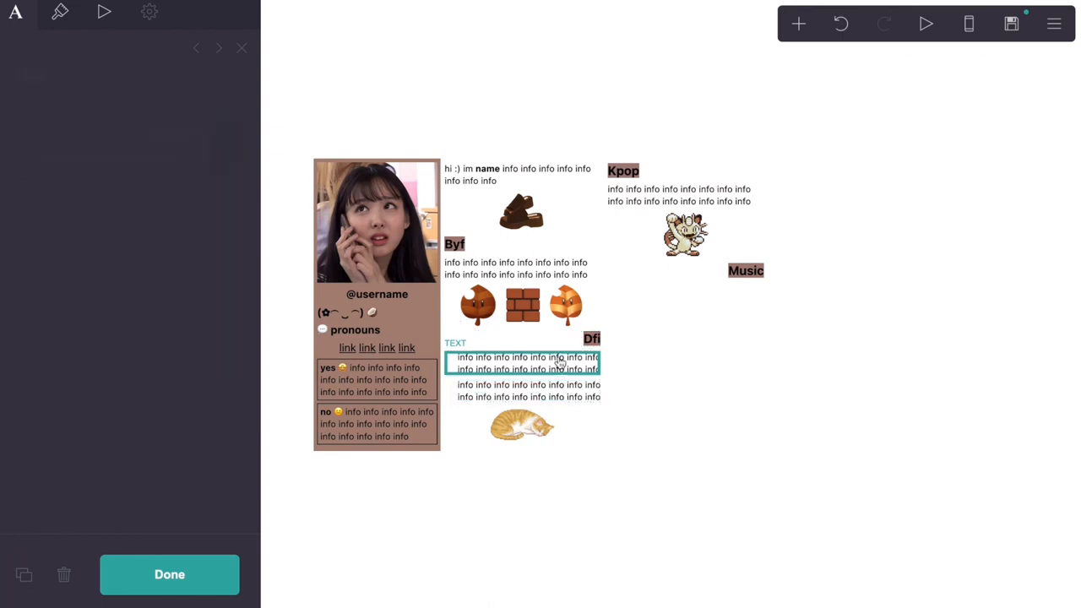
{"action": "left_click_drag", "start_coordinate": [557, 361], "coordinate": [732, 278]}
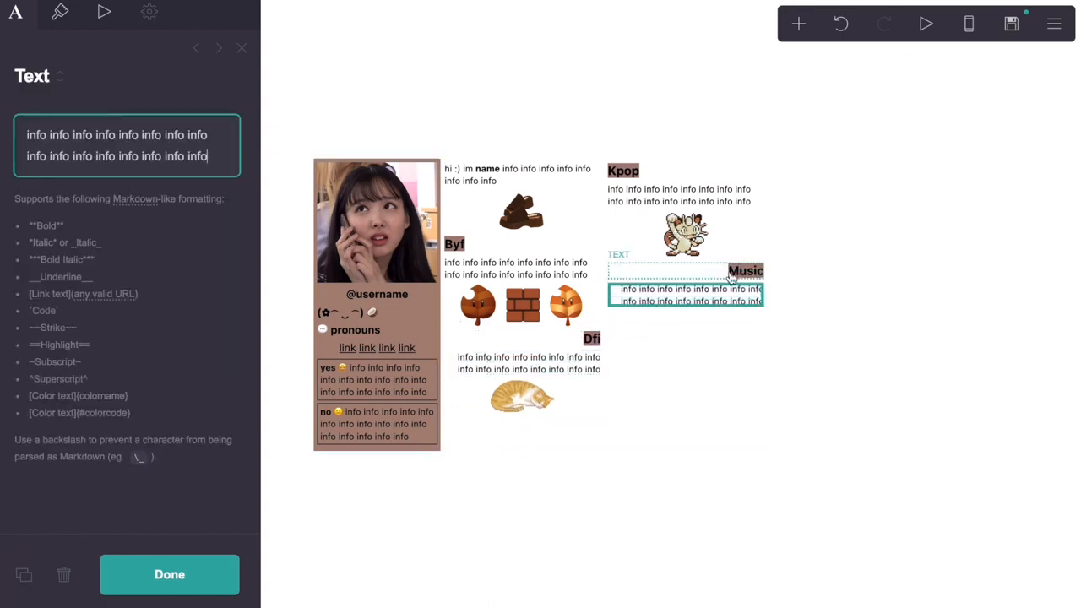
Add an image at width 4.5 below the Music text showing the pixel cat
{"action": "left_click", "coordinate": [798, 24]}
{"action": "left_click", "coordinate": [639, 116]}
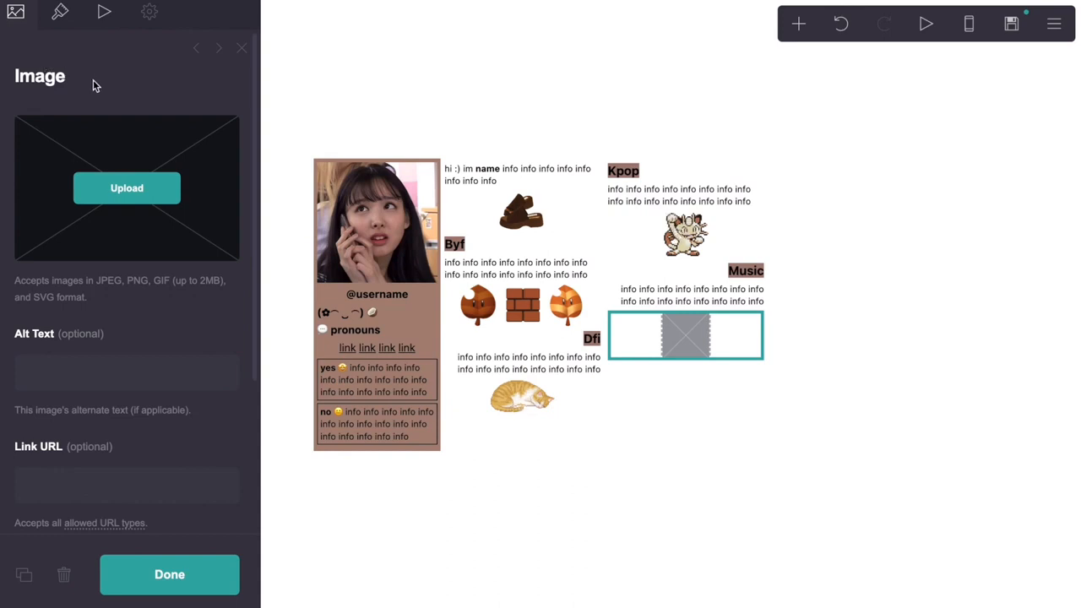
{"action": "left_click", "coordinate": [59, 11]}
{"action": "left_click", "coordinate": [228, 136]}
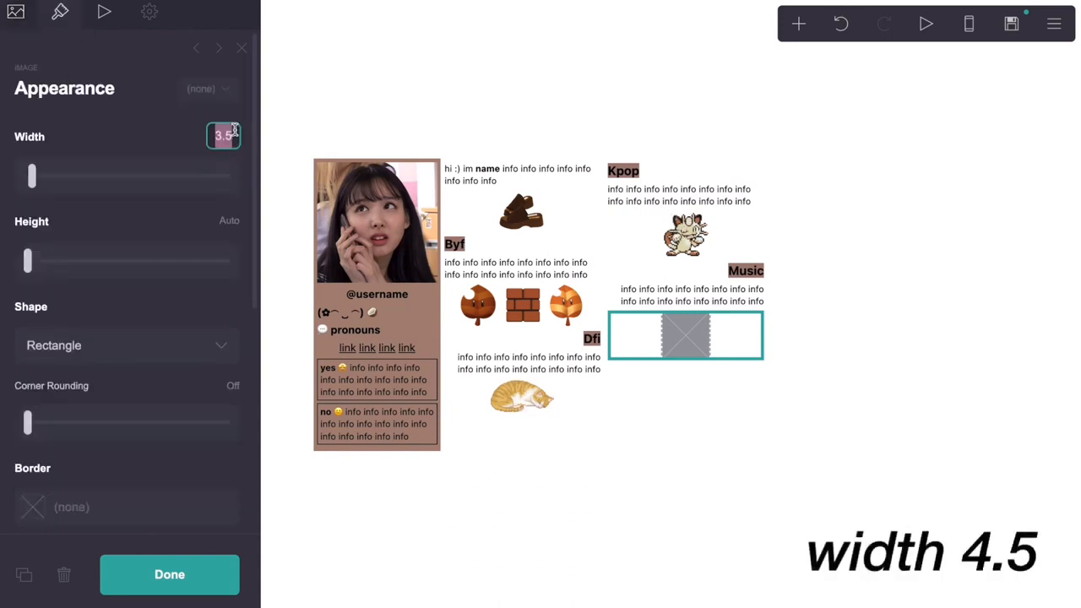
{"action": "type", "text": "4"}
{"action": "key", "text": "Return"}
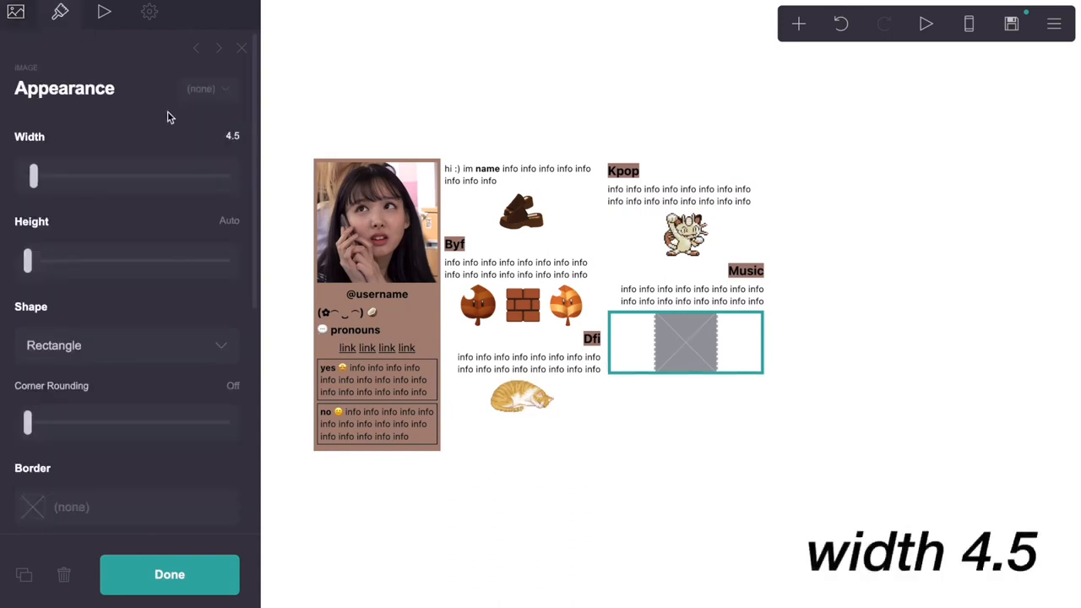
{"action": "left_click", "coordinate": [15, 11]}
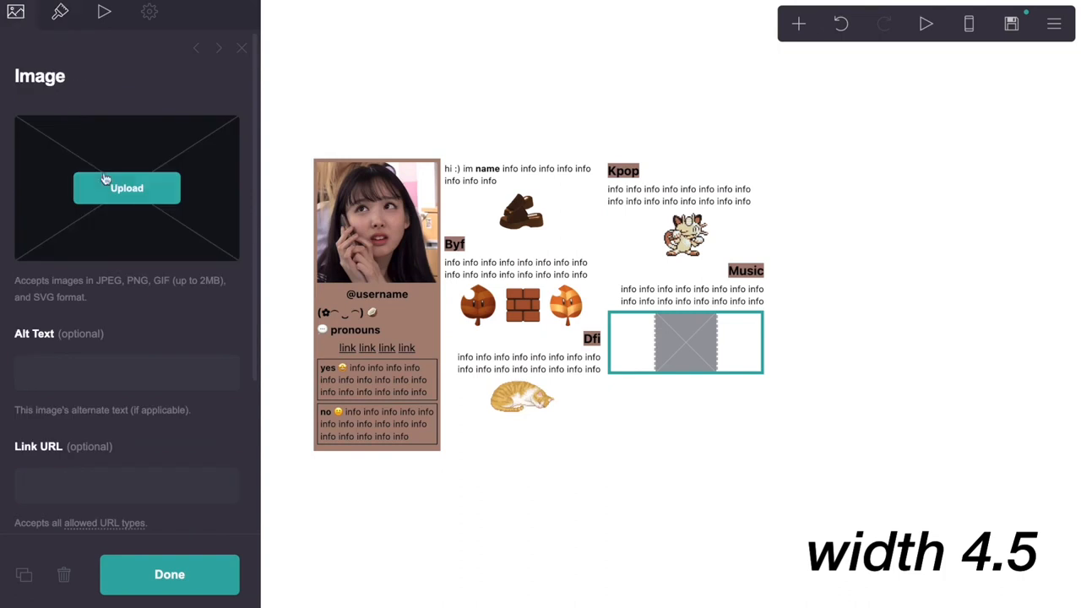
{"action": "left_click", "coordinate": [743, 380]}
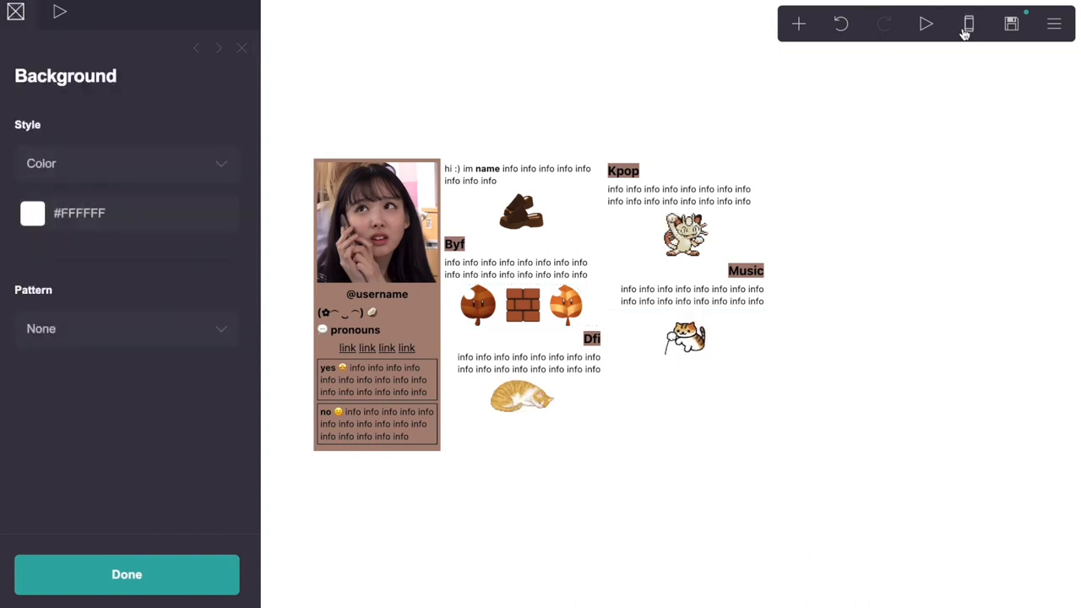
After checking the phone preview, trim the no table's row text to six 'info' words
{"action": "left_click", "coordinate": [965, 31]}
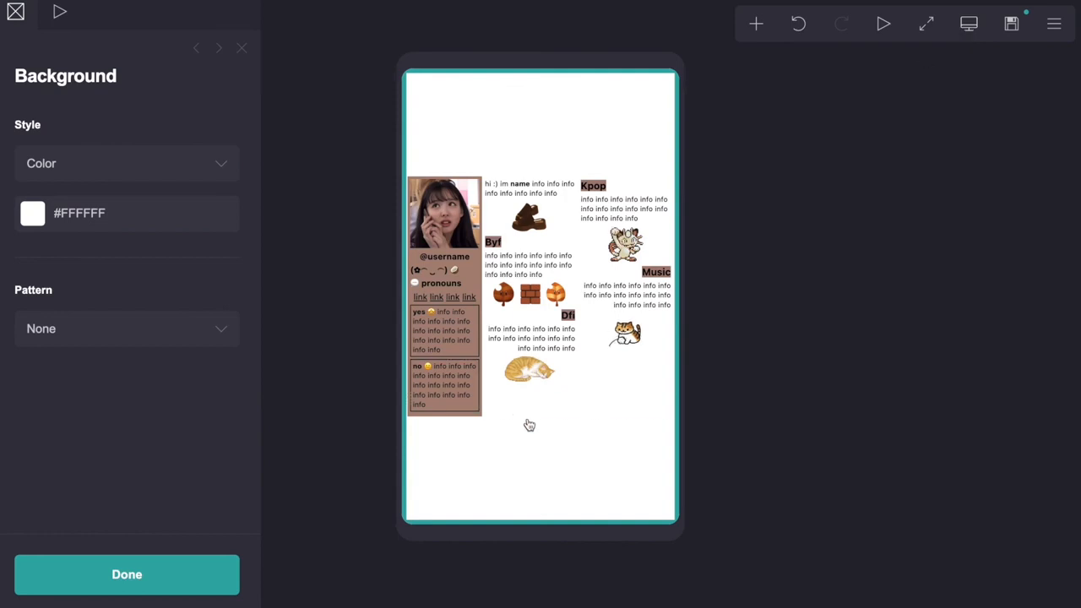
{"action": "left_click", "coordinate": [970, 33]}
{"action": "left_click", "coordinate": [377, 424]}
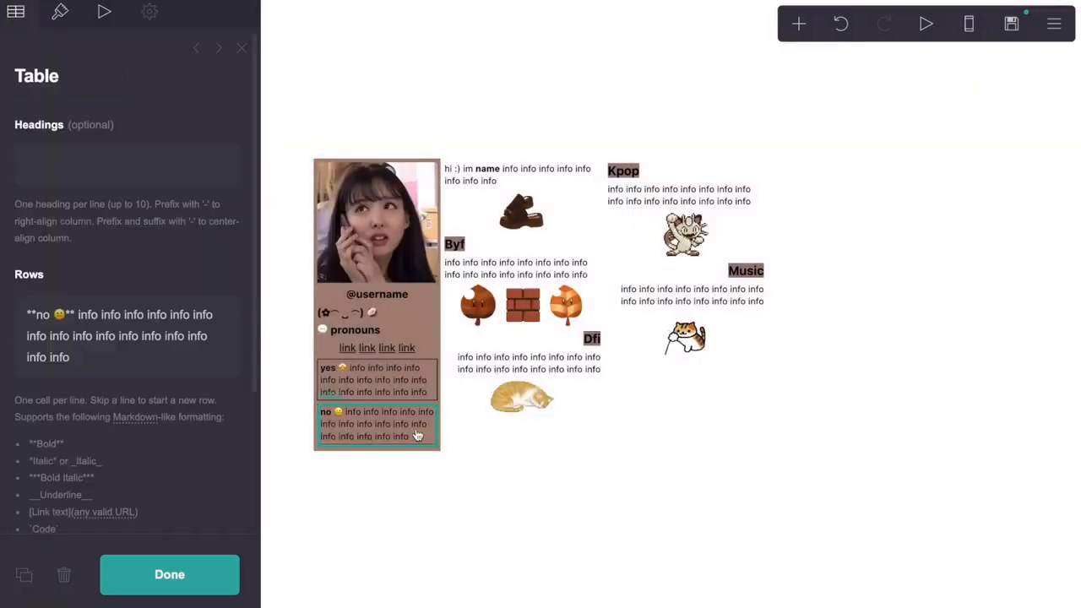
{"action": "left_click_drag", "start_coordinate": [84, 368], "coordinate": [80, 314]}
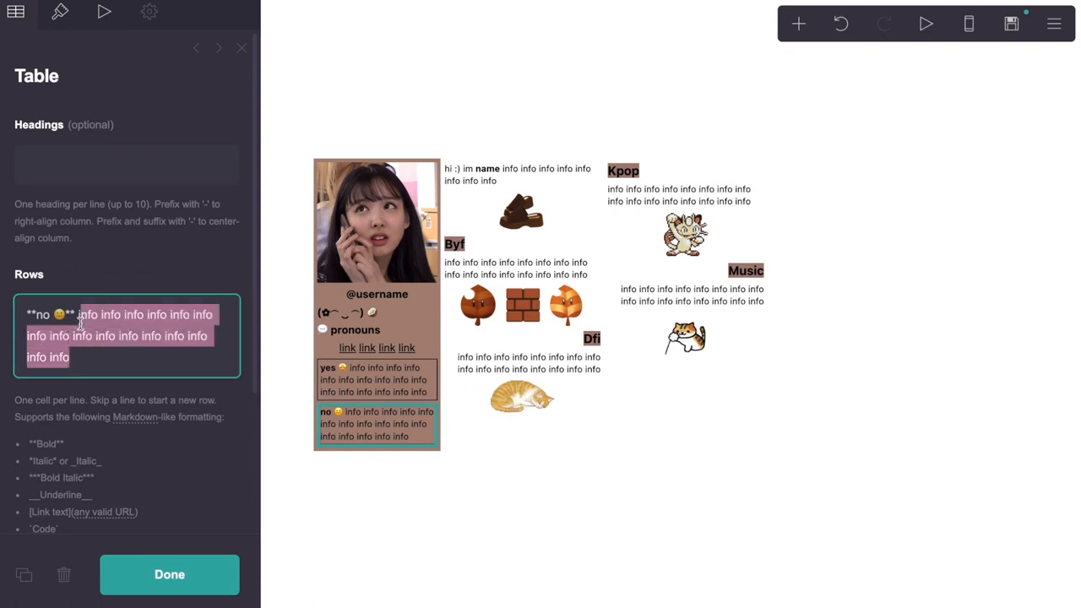
{"action": "key", "text": "BackSpace"}
{"action": "type", "text": "o info info info info info info"}
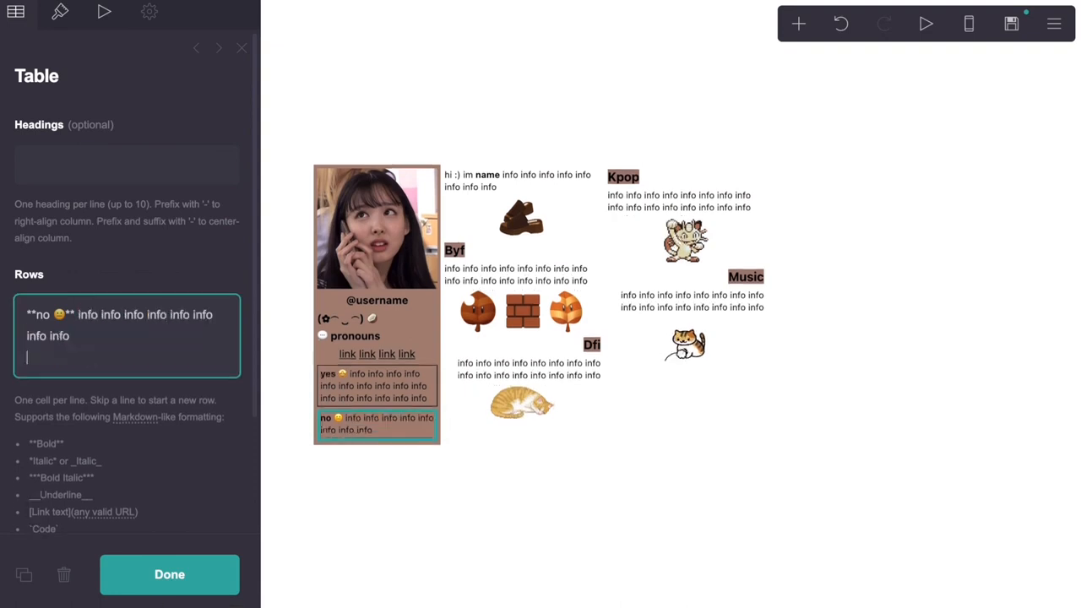
Replace the yes table's row text with seven 'info' words
{"action": "left_click", "coordinate": [376, 385]}
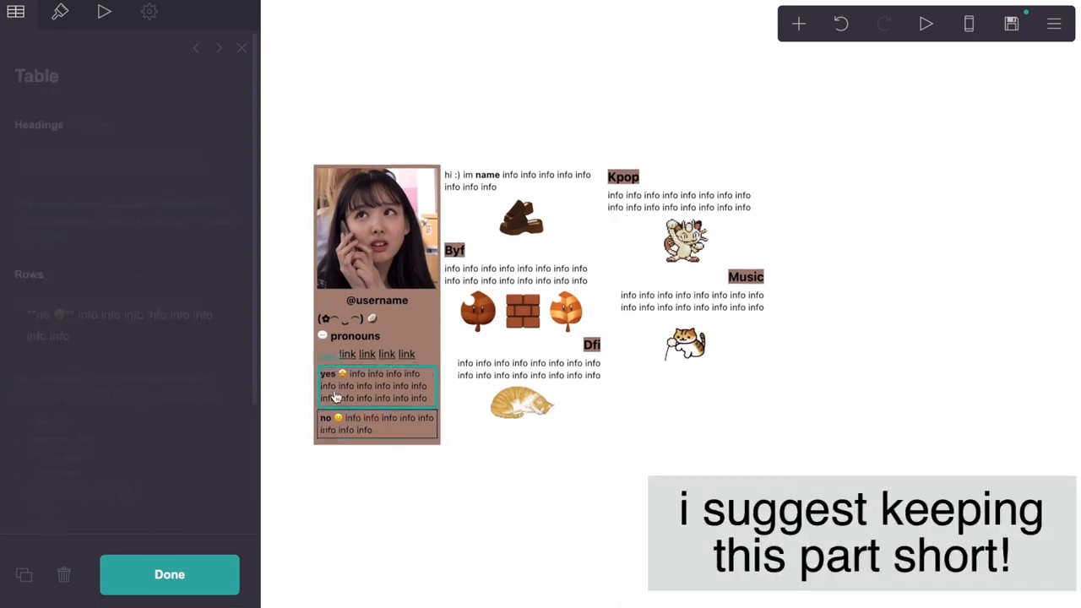
{"action": "left_click", "coordinate": [72, 353]}
{"action": "left_click_drag", "start_coordinate": [71, 356], "coordinate": [83, 314]}
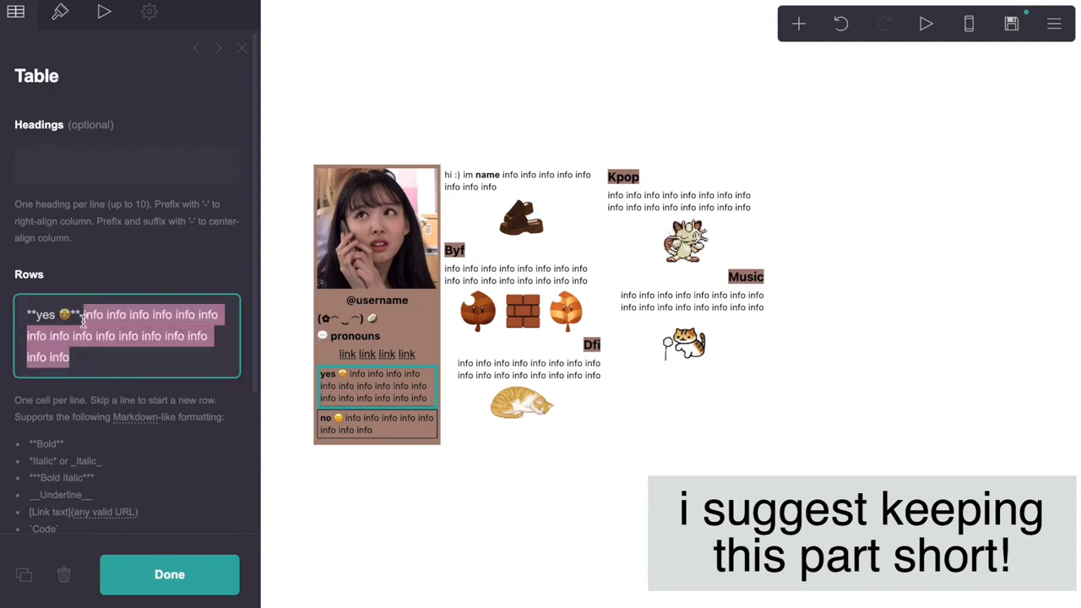
{"action": "type", "text": "info info info info info info info"}
{"action": "key", "text": "Return"}
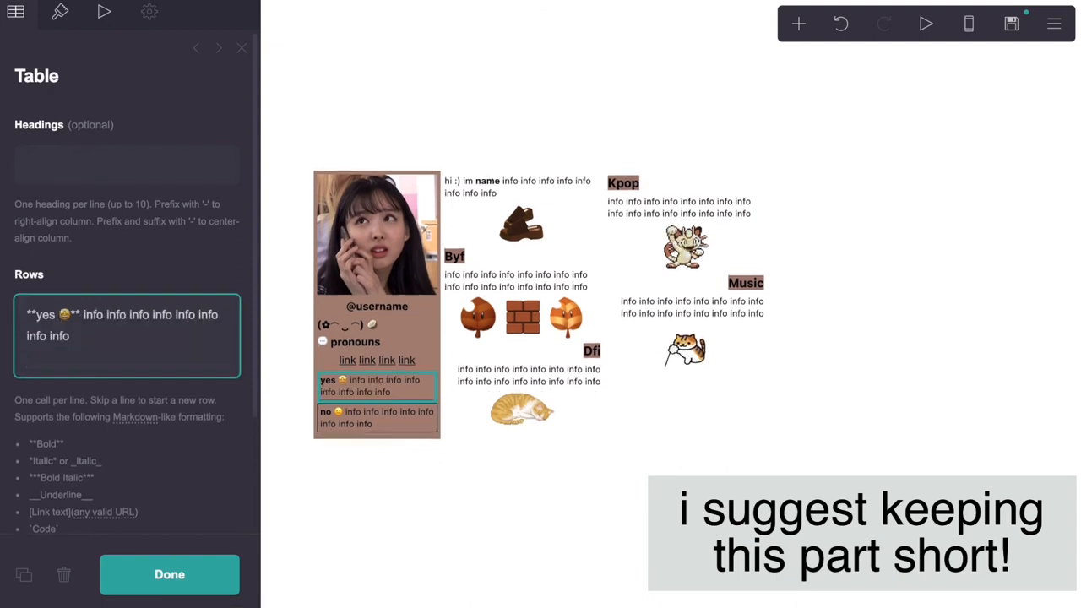
{"action": "key", "text": "BackSpace"}
In the phone preview, append 'info info' to the yes row's second line, then return to desktop
{"action": "left_click", "coordinate": [958, 37]}
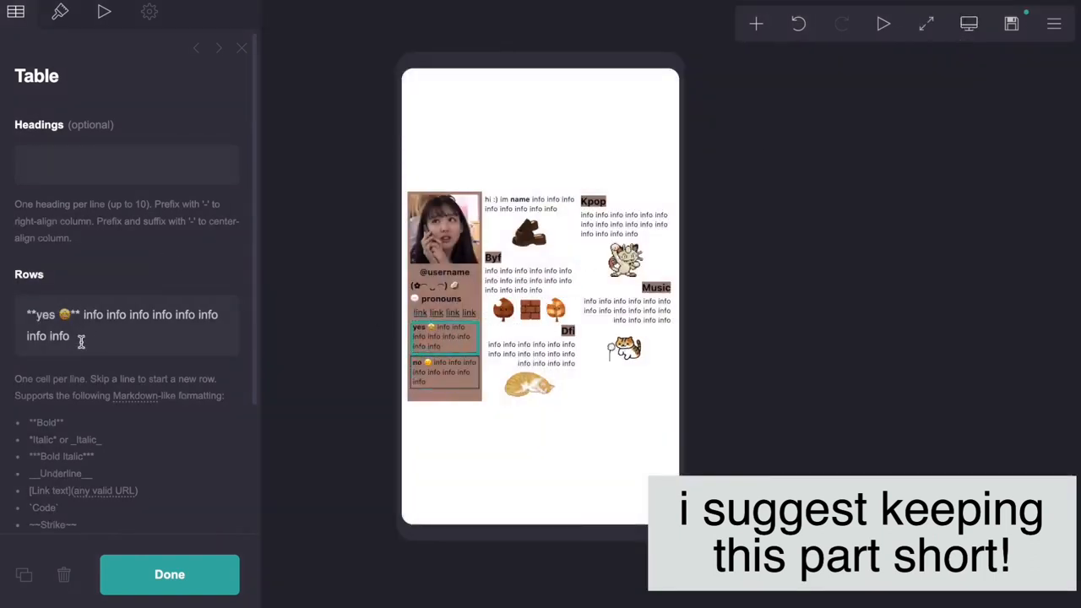
{"action": "left_click_drag", "start_coordinate": [81, 337], "coordinate": [10, 346]}
{"action": "key", "text": "Right"}
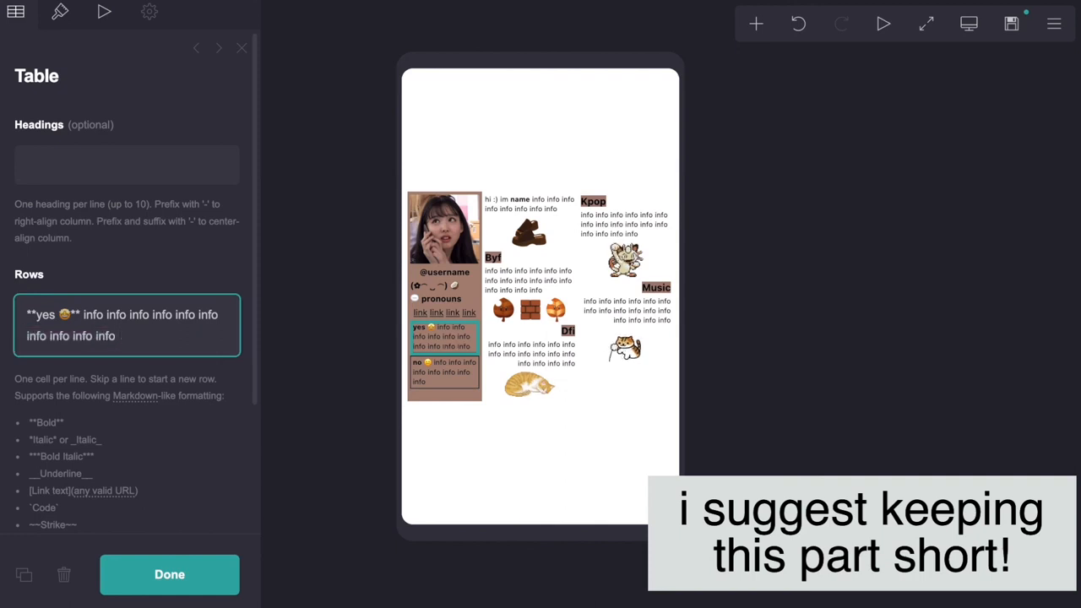
{"action": "type", "text": "info info"}
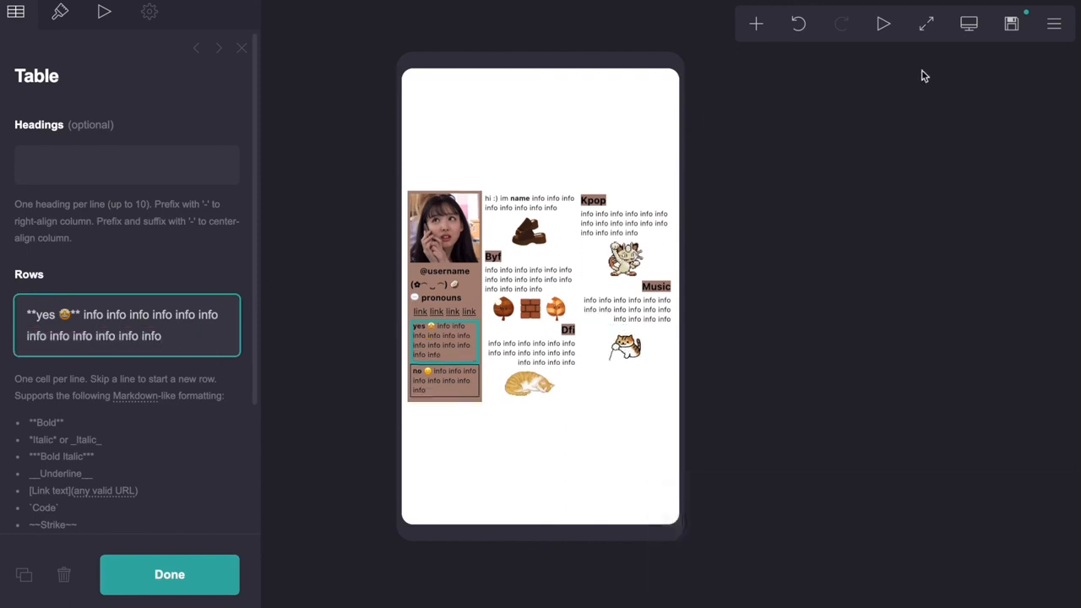
{"action": "left_click", "coordinate": [967, 27]}
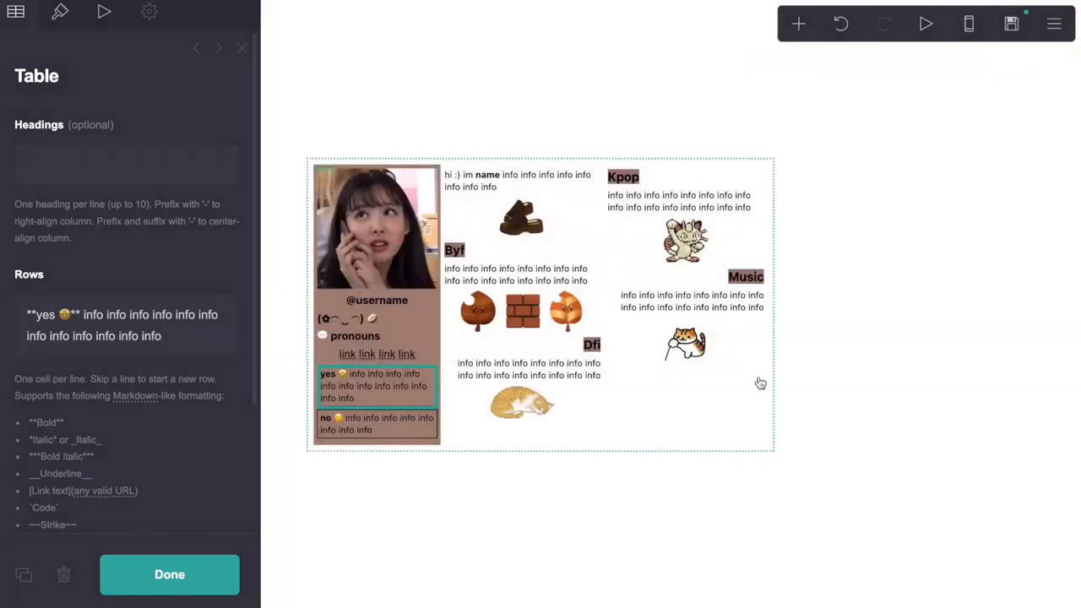
{"action": "left_click", "coordinate": [751, 407]}
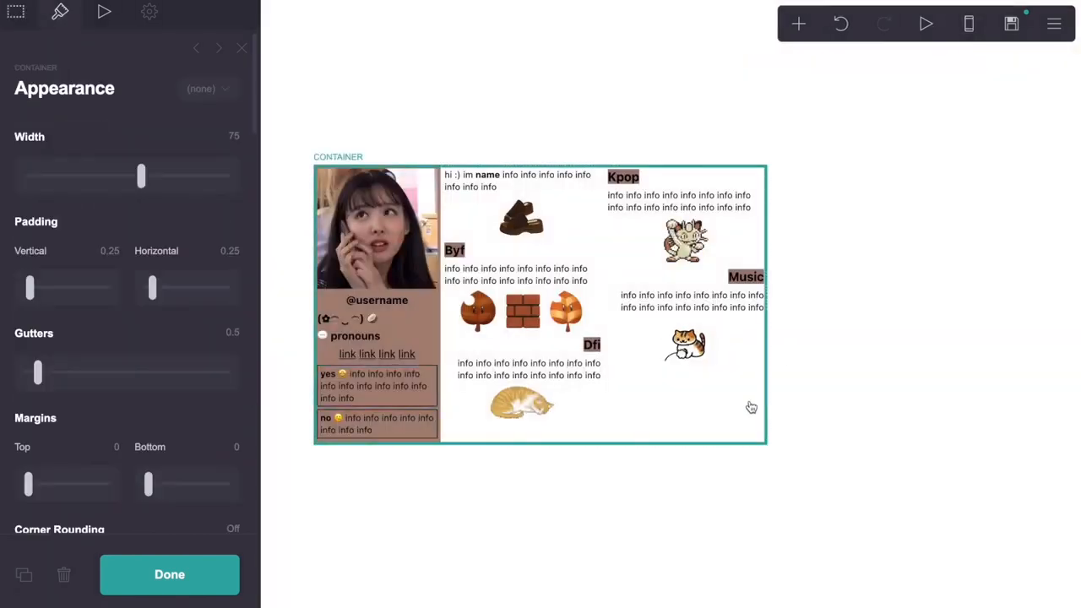